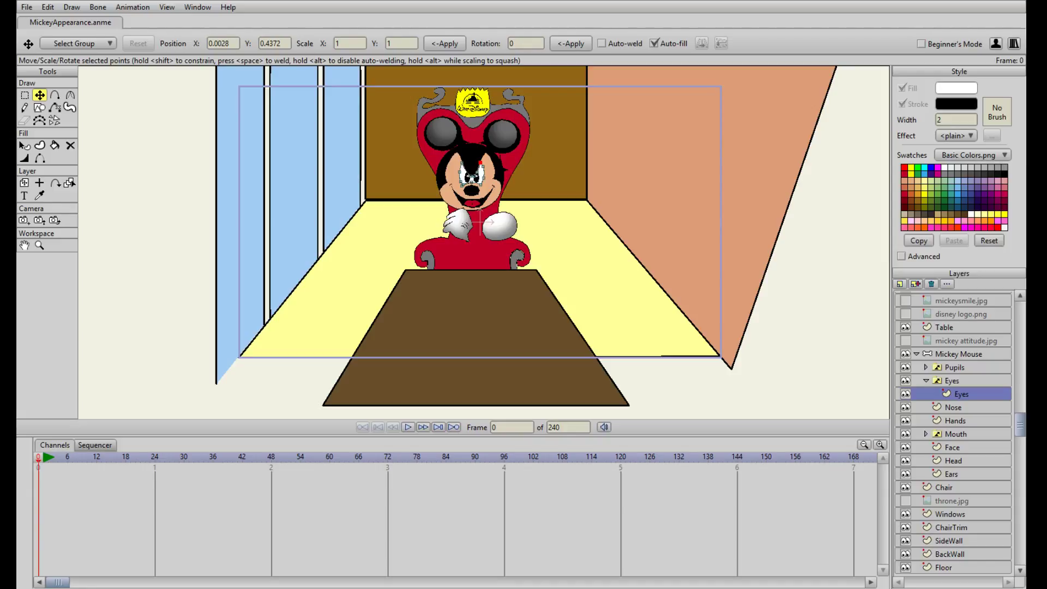
scroll(484, 242, "down", 3)
scroll(485, 242, "up", 4)
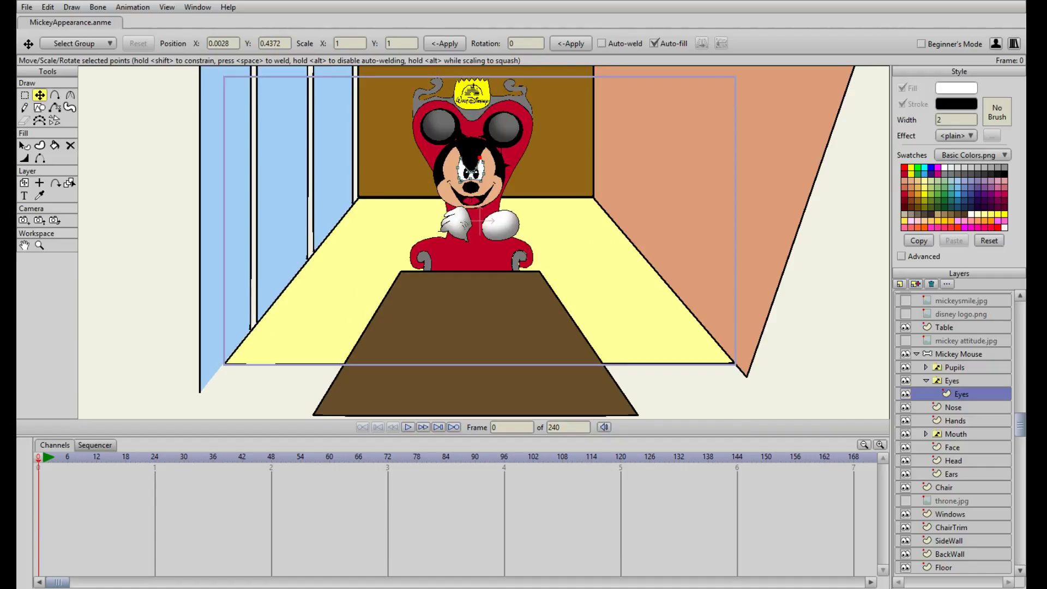
left_click_drag(503, 180, 541, 168)
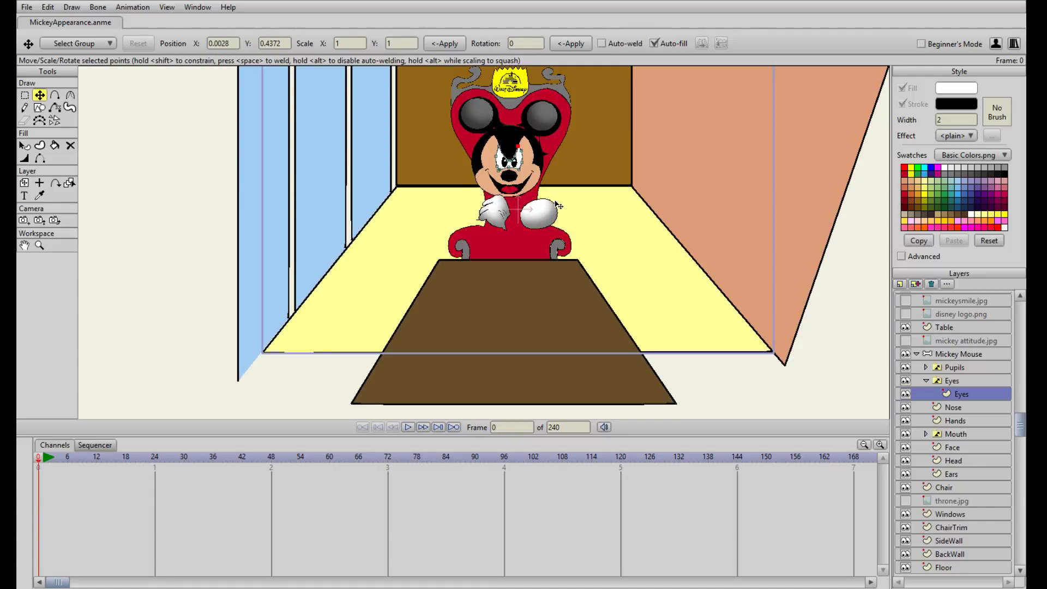
left_click_drag(573, 188, 545, 206)
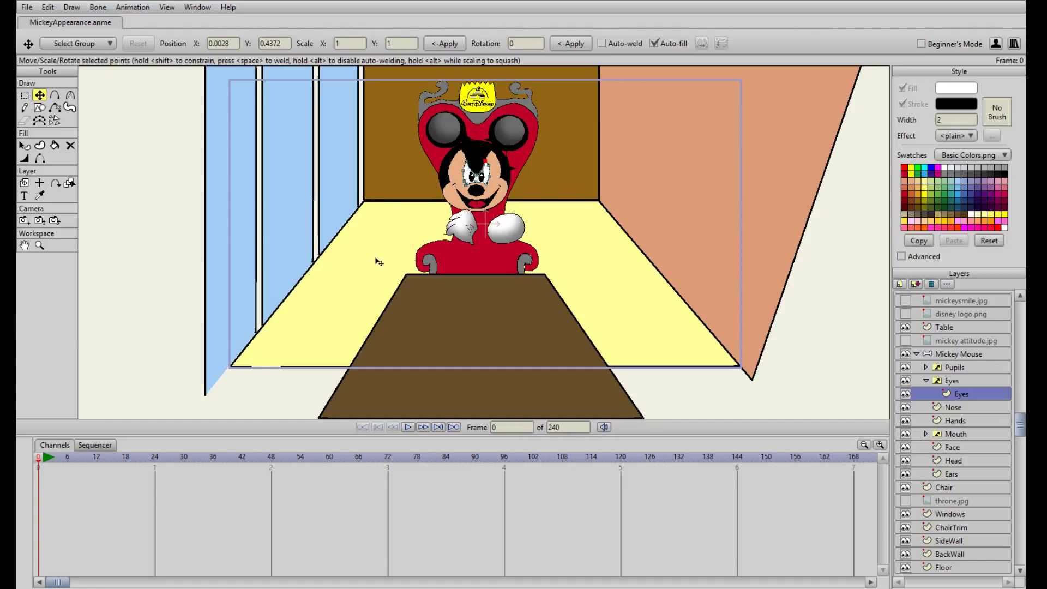
scroll(511, 243, "down", 3)
scroll(510, 243, "up", 4)
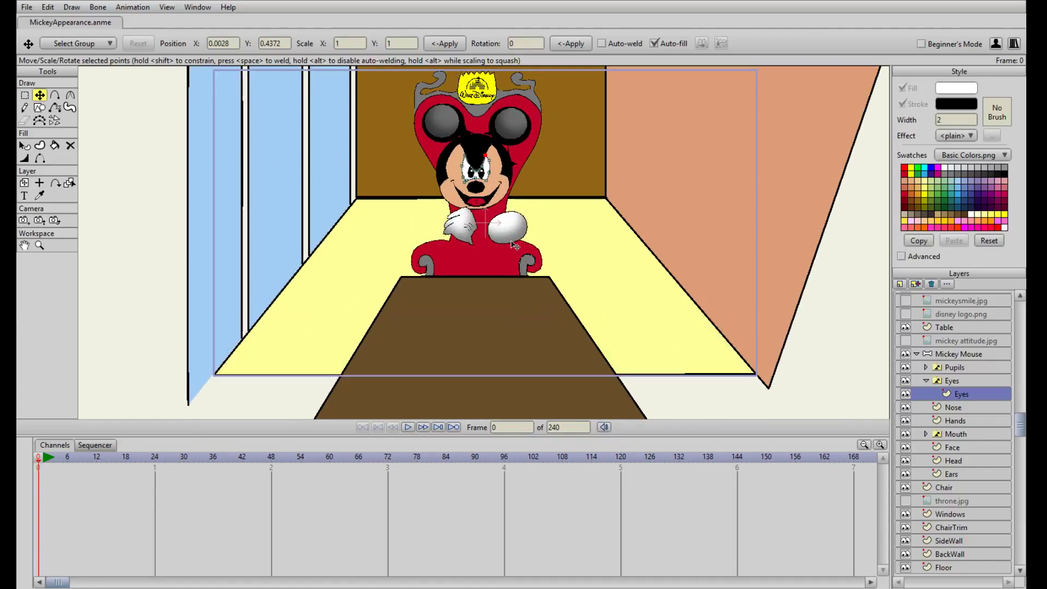
left_click_drag(521, 163, 537, 236)
scroll(522, 247, "up", 4)
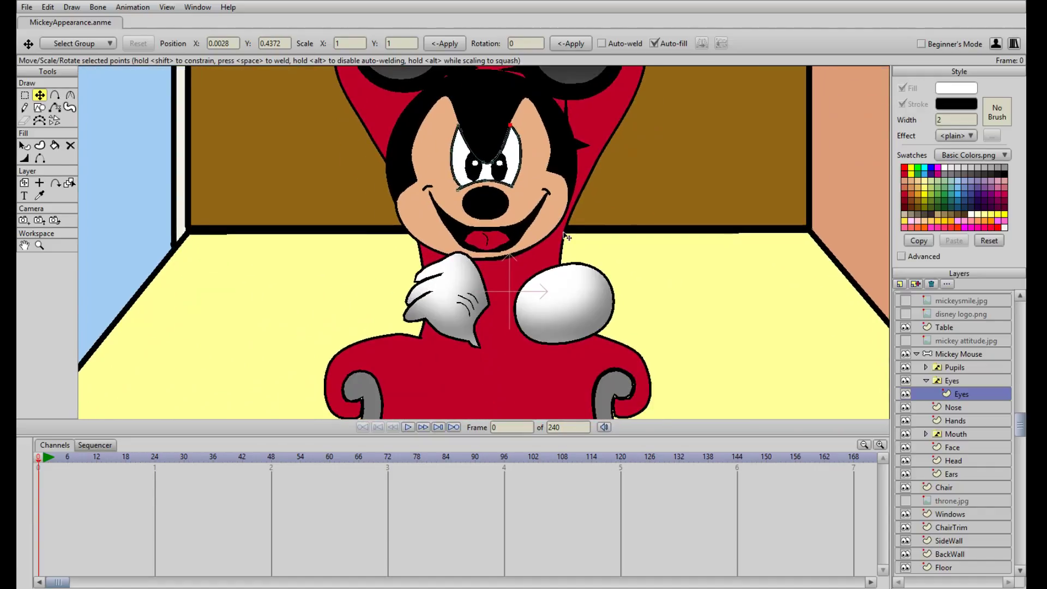
scroll(693, 297, "down", 4)
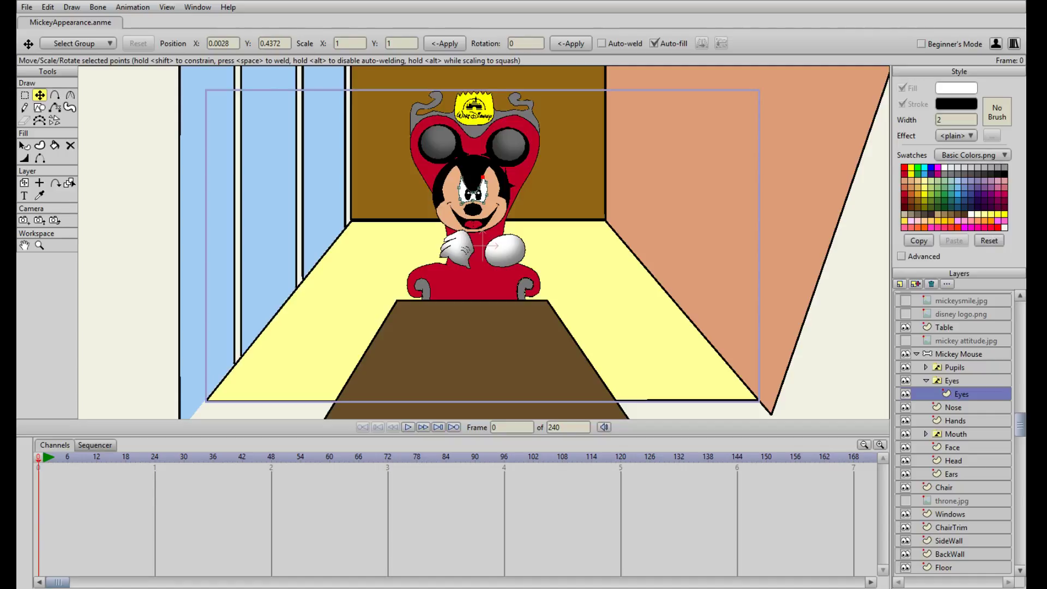
scroll(573, 222, "up", 5)
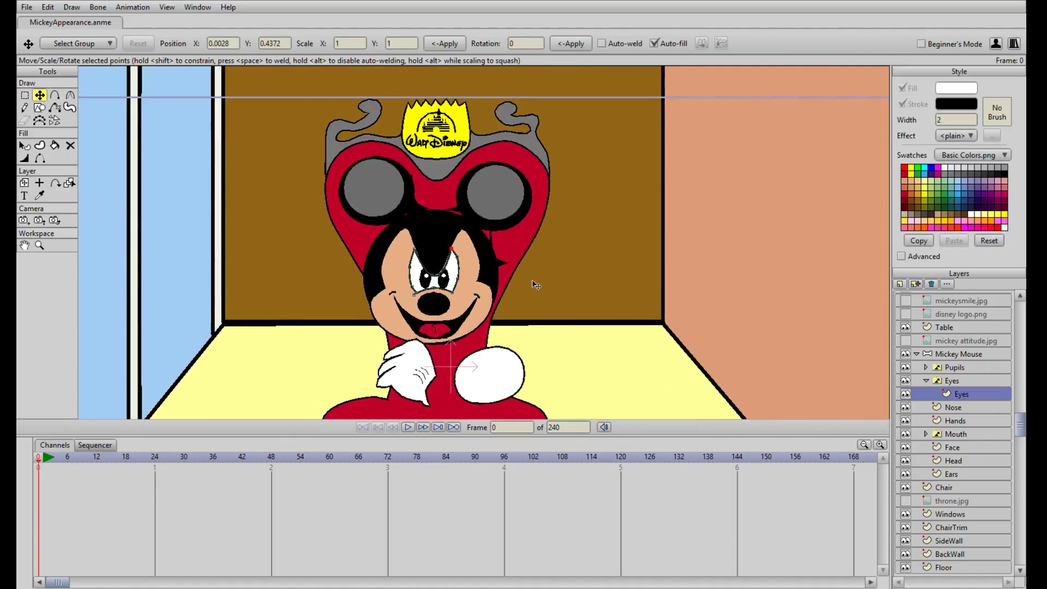
left_click_drag(552, 321, 545, 164)
left_click_drag(618, 272, 645, 207)
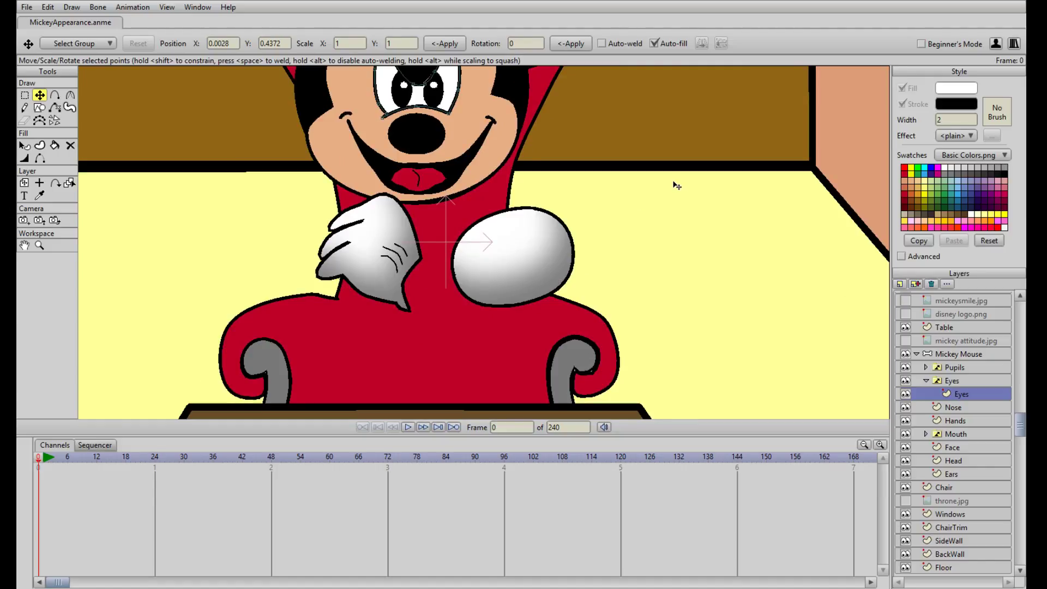
key("ctrl+r")
scroll(620, 174, "up", 3)
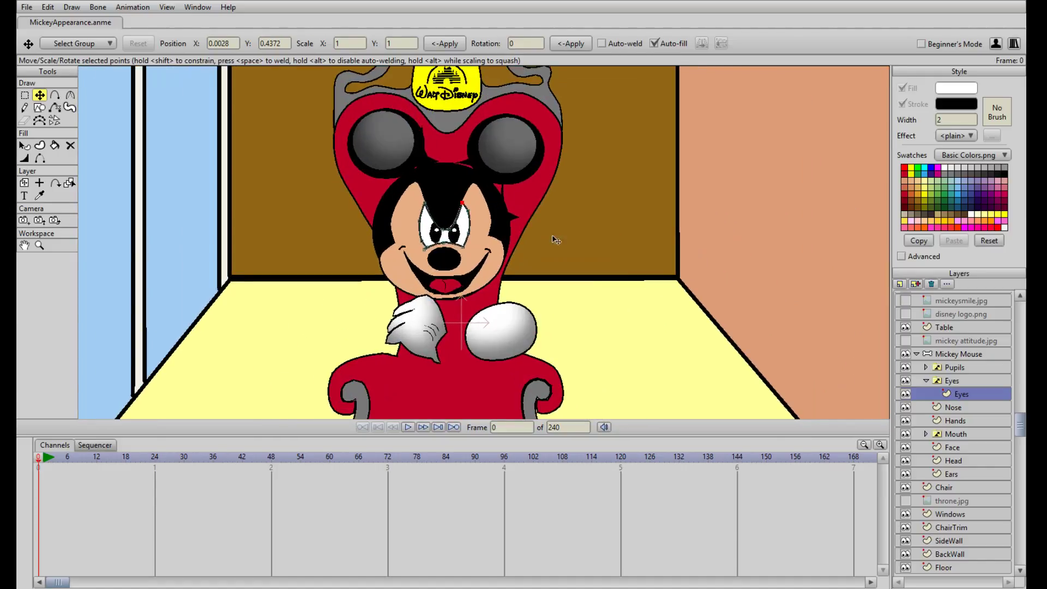
Select the Hands layer and show the mickey attitude.jpg reference image
scroll(611, 218, "up", 4)
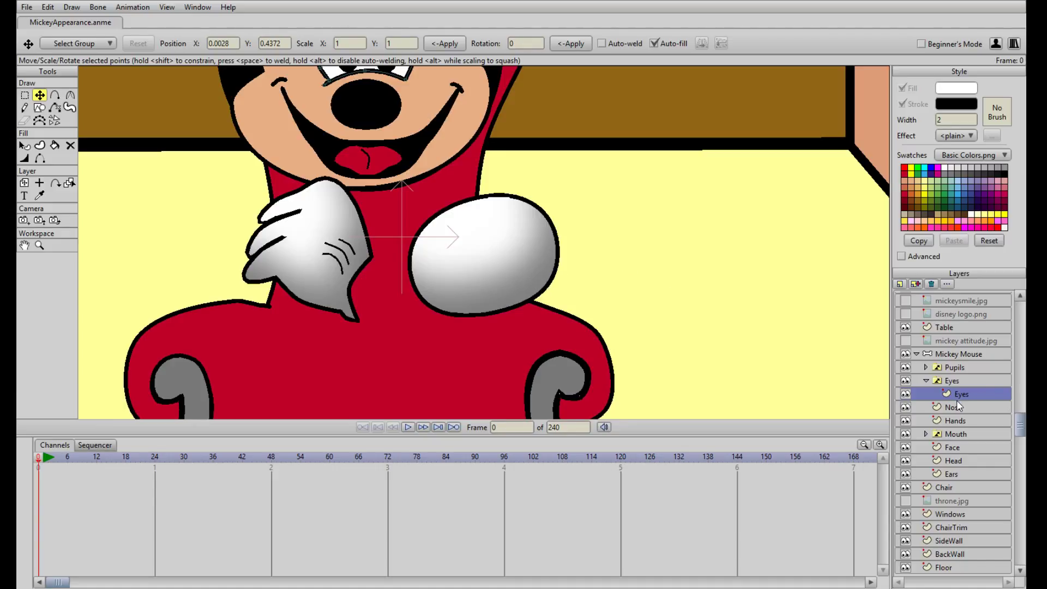
left_click(965, 422)
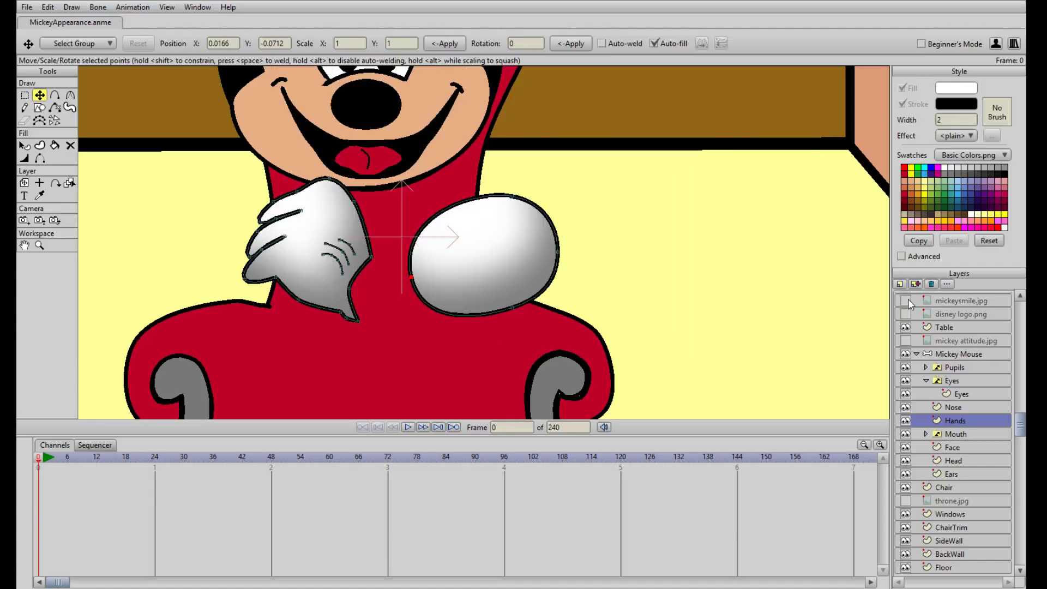
left_click(906, 341)
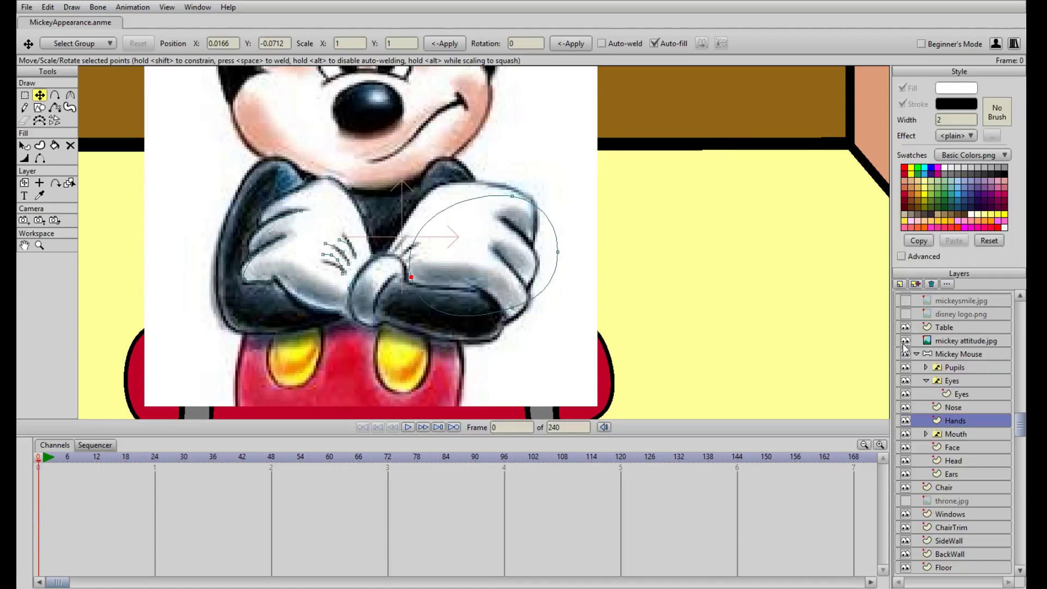
Move the inner point of the oval right-side hand onto the reference glove's wrist and make it a sharp corner
scroll(410, 212, "up", 2)
key("a")
key("t")
left_click_drag(384, 301, 347, 262)
left_click(70, 95)
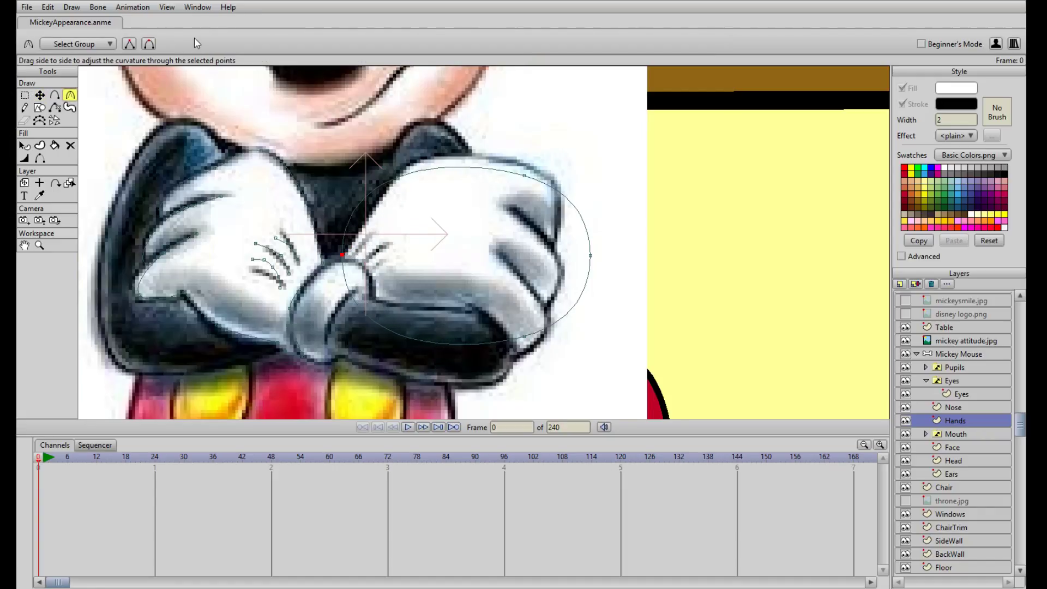
left_click(130, 45)
Add a point to the oval's upper outline and fit the top and outer corner points to the reference glove
key("a")
left_click(438, 190)
key("t")
left_click_drag(441, 194, 523, 171)
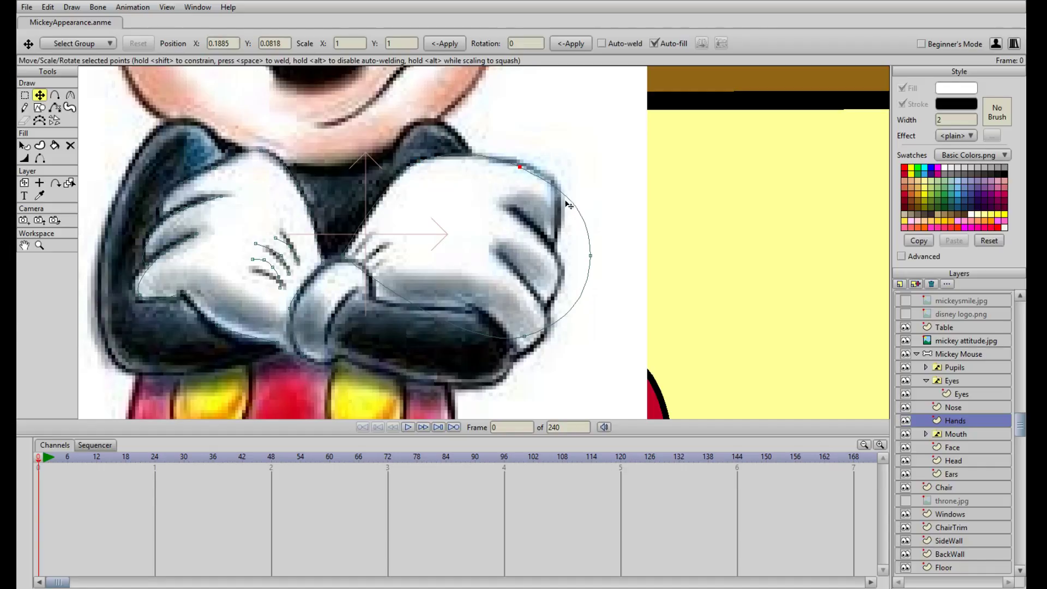
left_click_drag(593, 266, 561, 184)
Move the oval's lower point to the outer end of the first finger crease and make it a sharp corner
key("a")
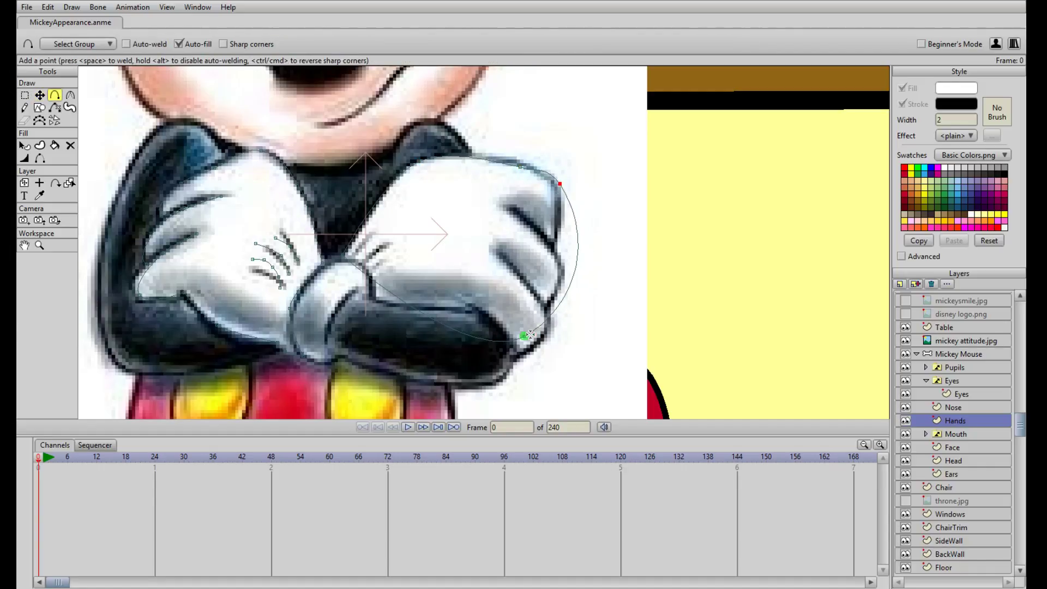
key("t")
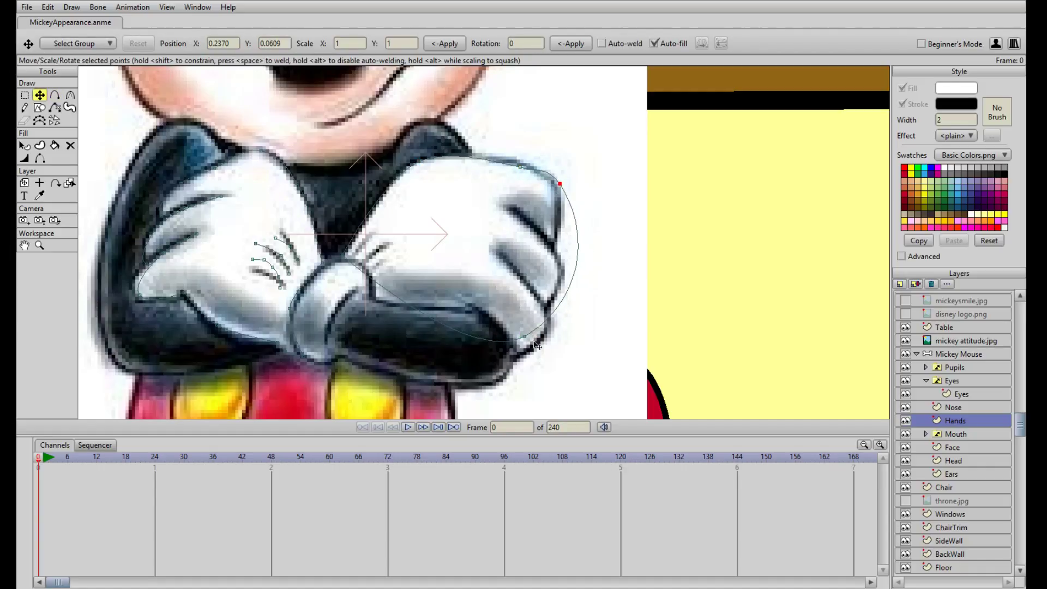
left_click_drag(527, 338, 559, 244)
key("a")
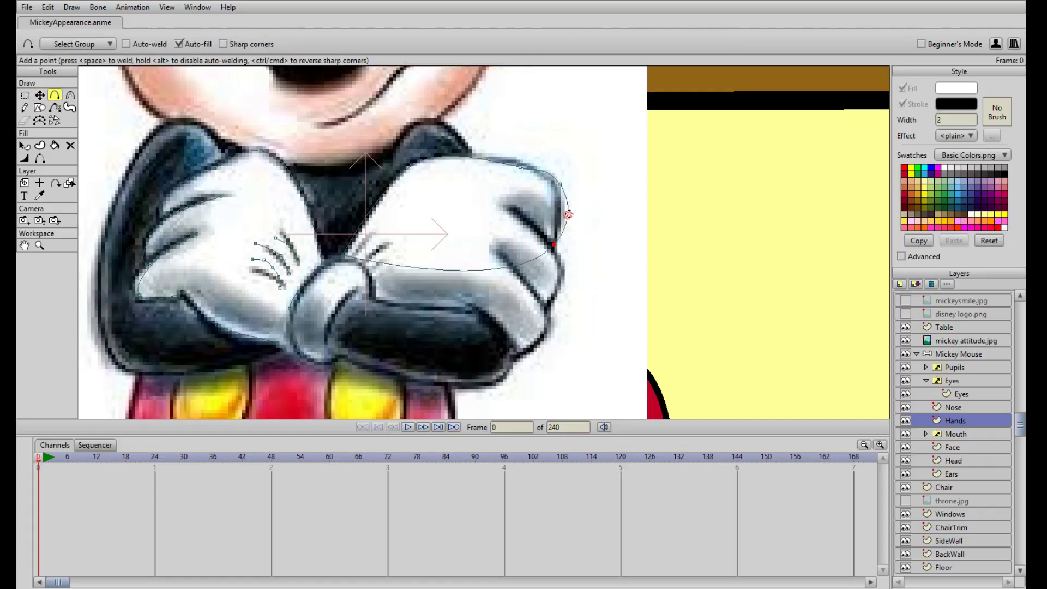
left_click(69, 95)
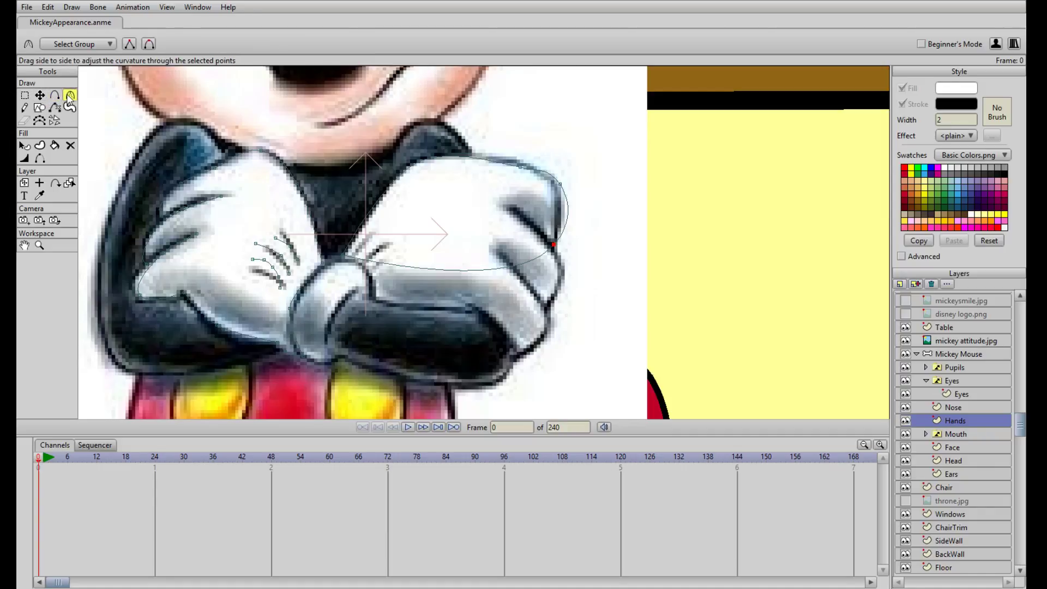
left_click(130, 44)
Add a point on the hand outline, place it at the inner end of the first finger crease, and peak it
key("a")
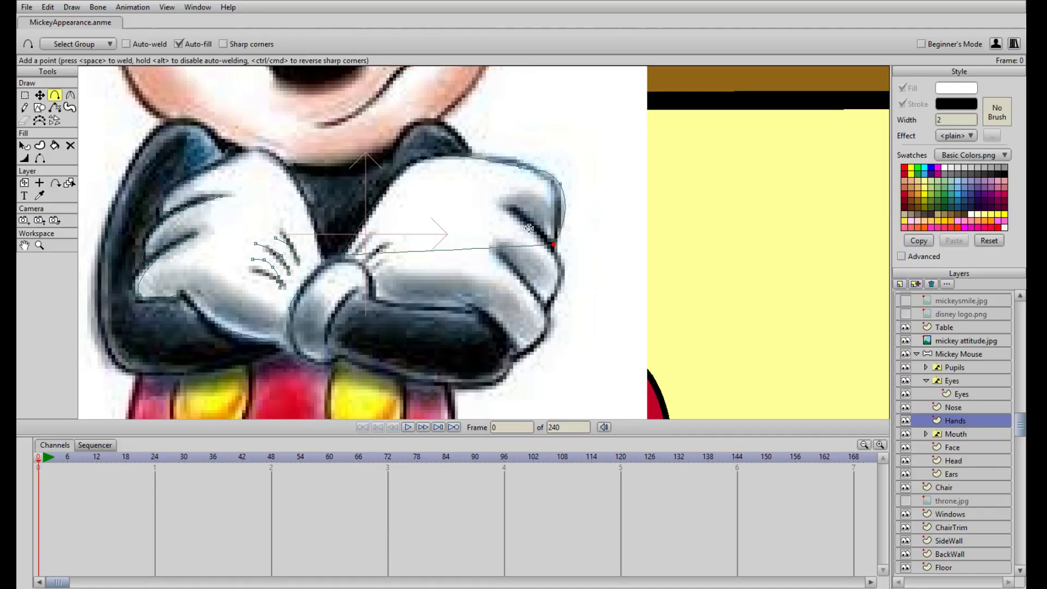
left_click(500, 246)
key("t")
left_click_drag(500, 246, 514, 212)
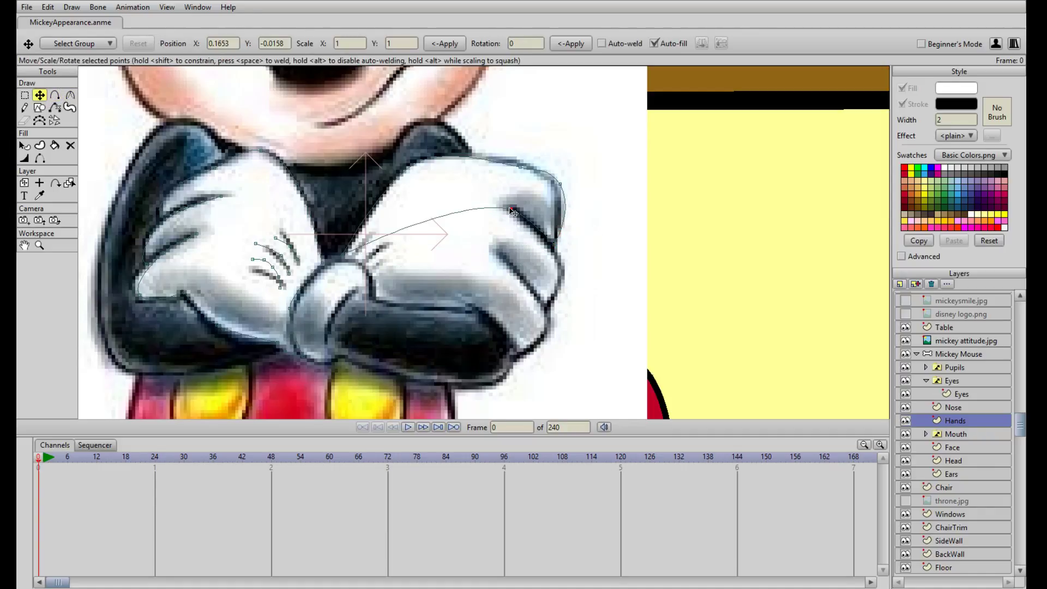
left_click(70, 94)
left_click(129, 44)
Add two points beyond the first finger crease and use them to trace the second finger's outer edge
key("a")
scroll(496, 223, "up", 1)
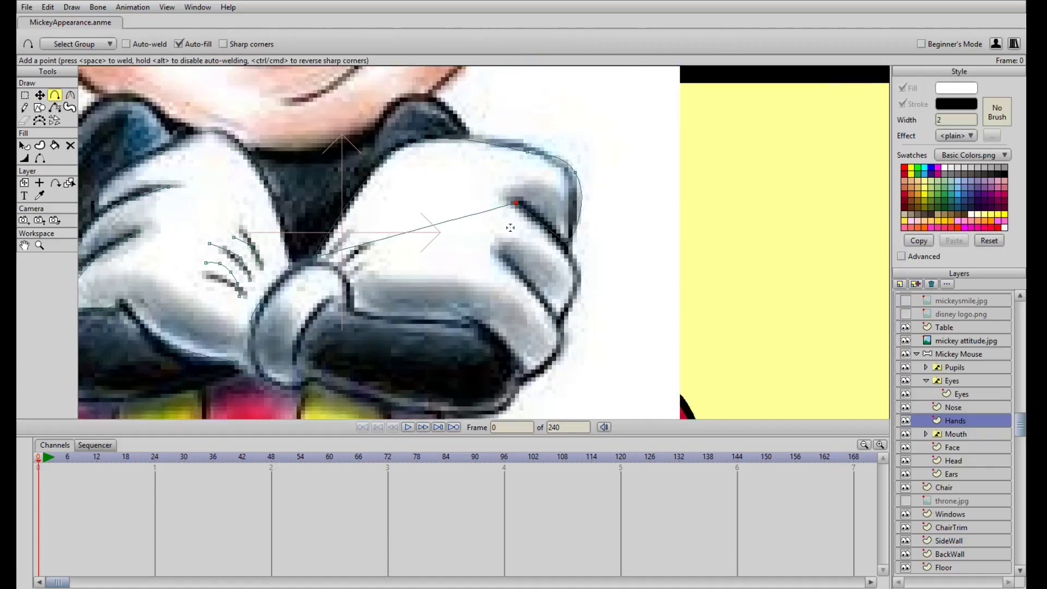
scroll(511, 228, "up", 2)
left_click(475, 200)
key("t")
left_click_drag(479, 204, 620, 298)
key("a")
left_click(586, 326)
key("t")
left_click_drag(588, 330, 621, 306)
scroll(603, 254, "down", 3)
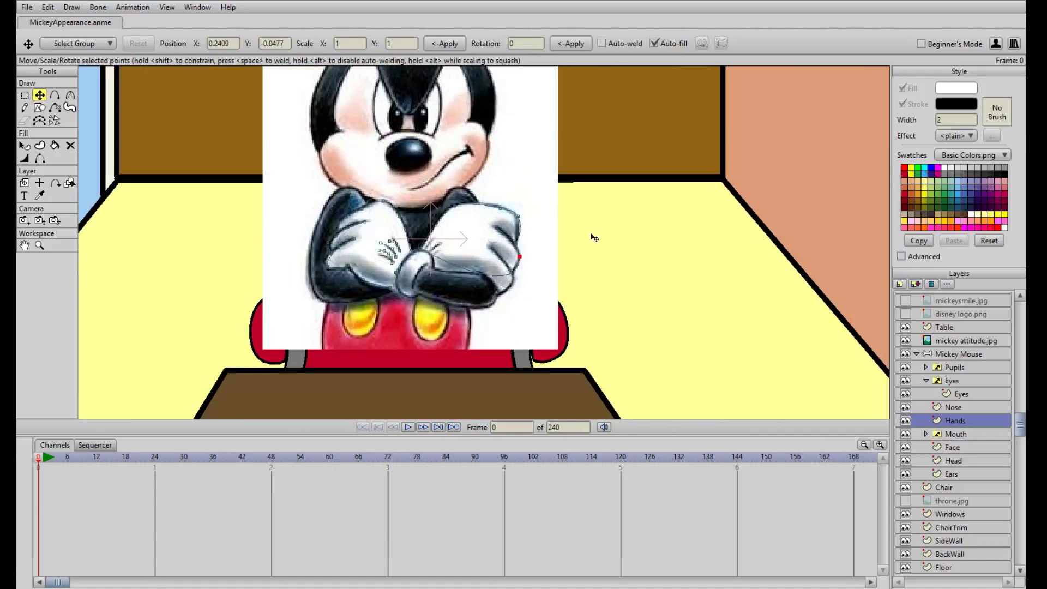
scroll(526, 248, "down", 3)
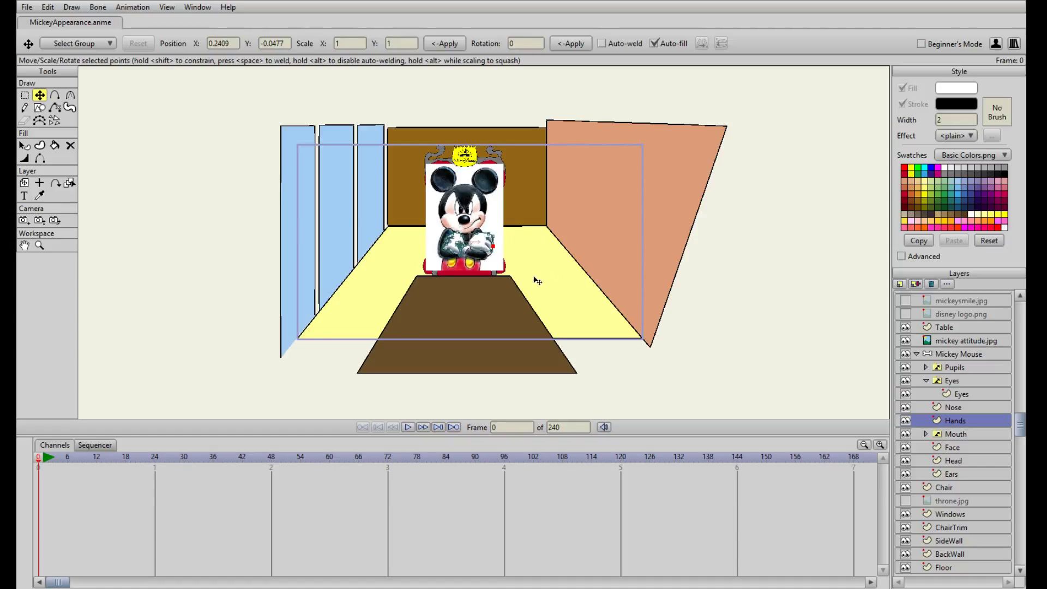
Add a point to the lower outline and extend the hand shape to the inner end of the second finger crease
scroll(536, 280, "up", 5)
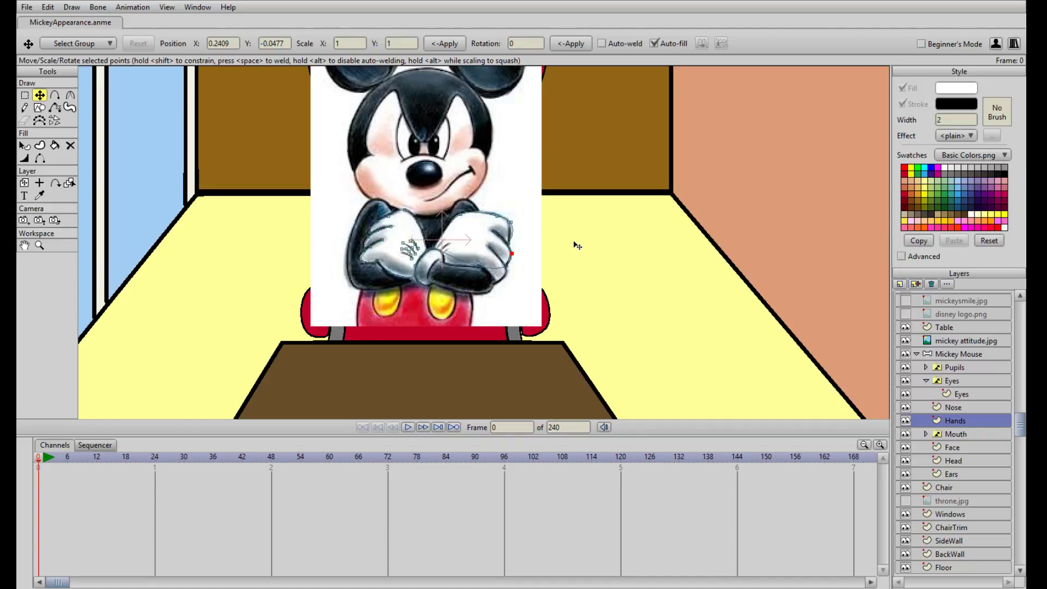
scroll(512, 299, "up", 3)
scroll(529, 282, "up", 3)
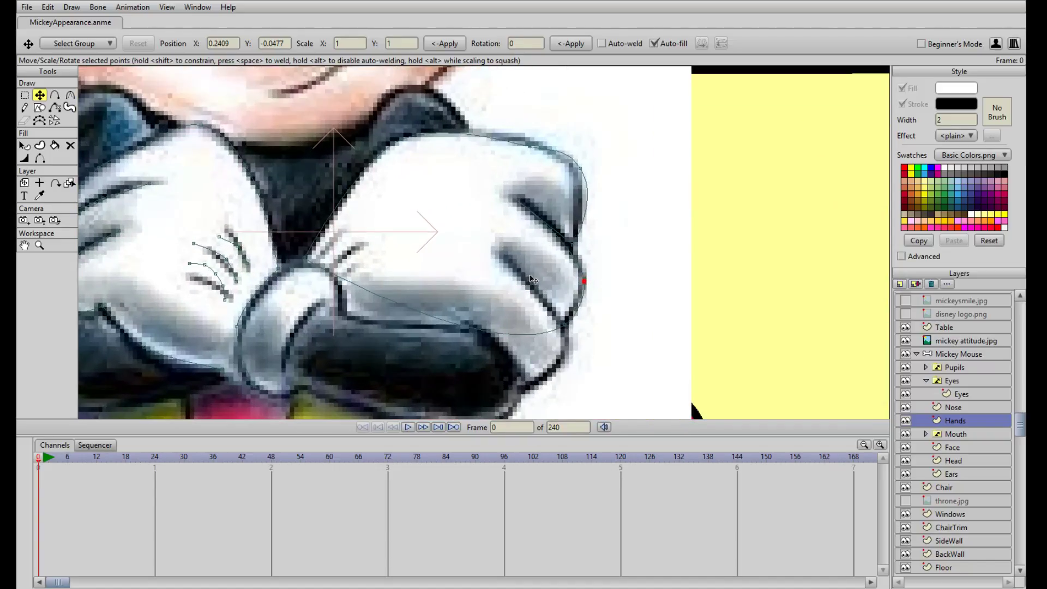
key("a")
key("t")
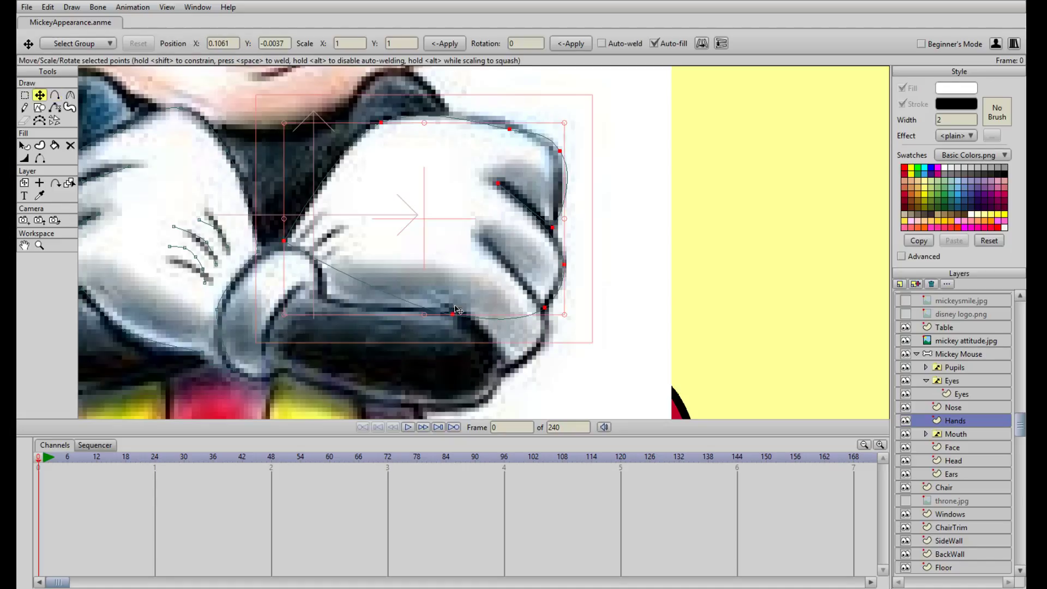
left_click_drag(454, 306, 541, 322)
left_click(489, 243)
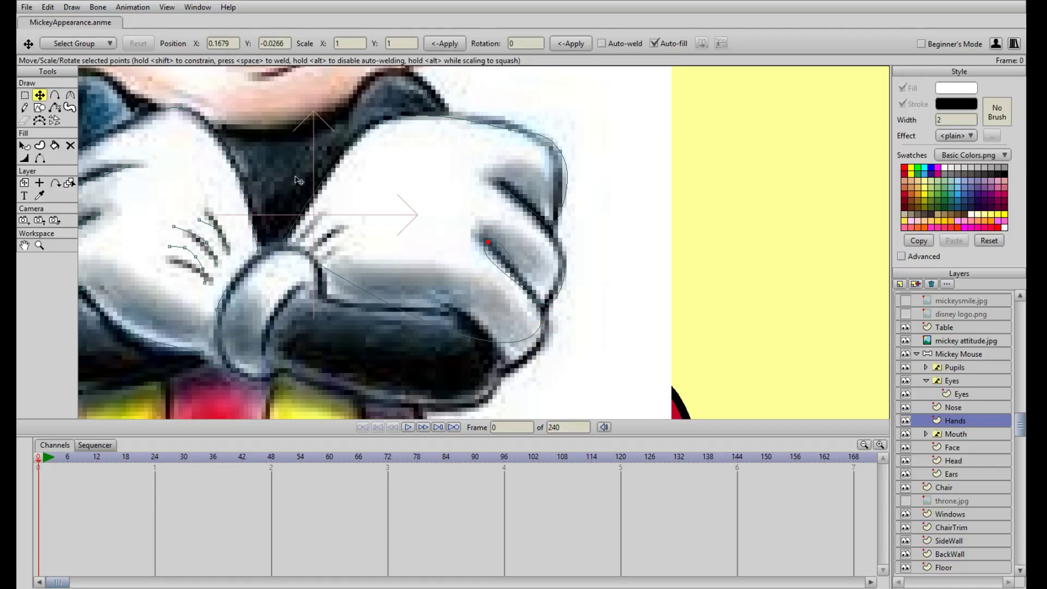
left_click(70, 96)
scroll(339, 183, "up", 2)
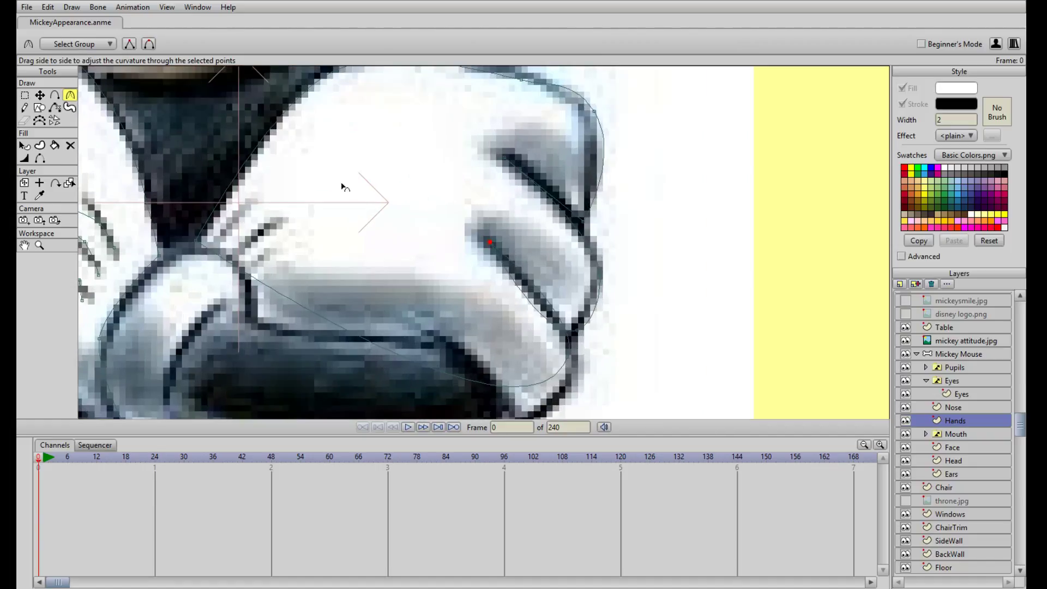
Add and position points along the second finger crease and the lowest finger's outer edge to match the reference
key("t")
left_click(524, 297)
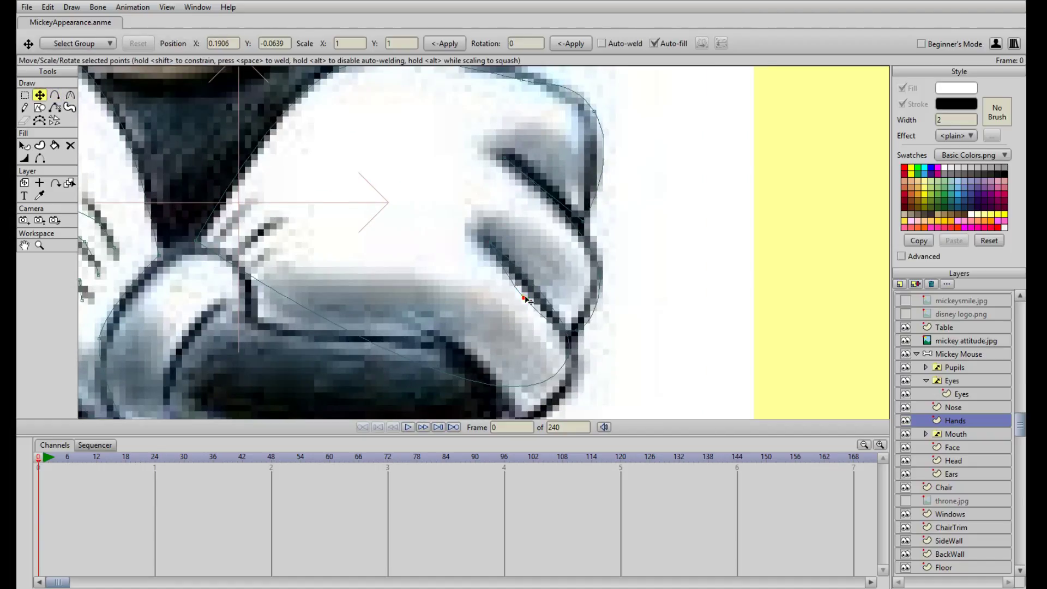
left_click_drag(502, 309, 495, 220)
key("a")
left_click(523, 301)
key("t")
left_click(522, 302)
left_click_drag(525, 304, 533, 331)
left_click(562, 272)
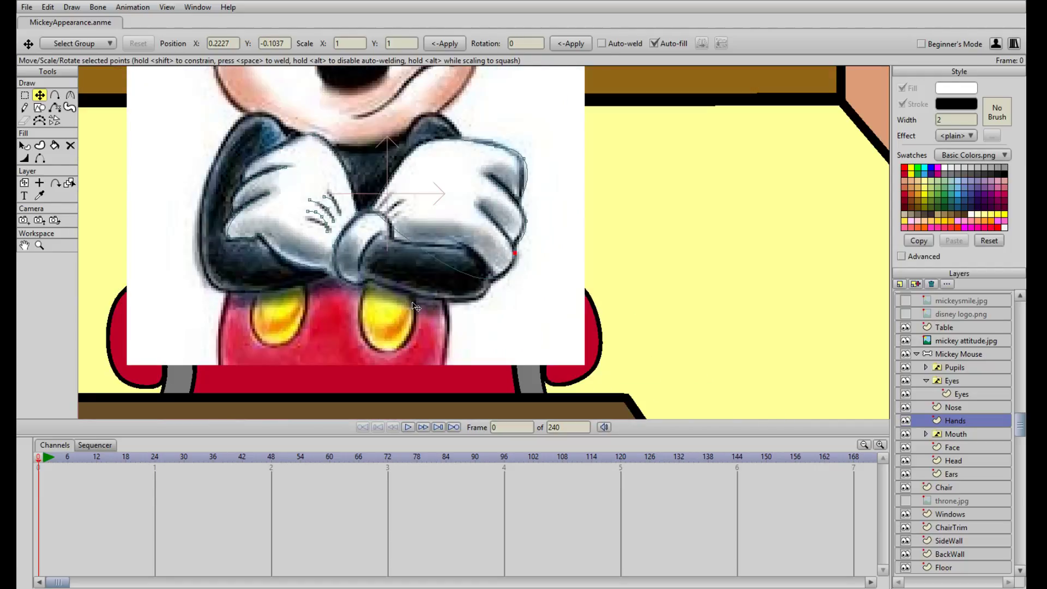
Add a point on the hand's lower outline and move it to the glove edge above the crossed forearm
scroll(420, 305, "down", 3)
scroll(423, 301, "up", 3)
key("a")
left_click(416, 292)
key("t")
left_click(417, 292)
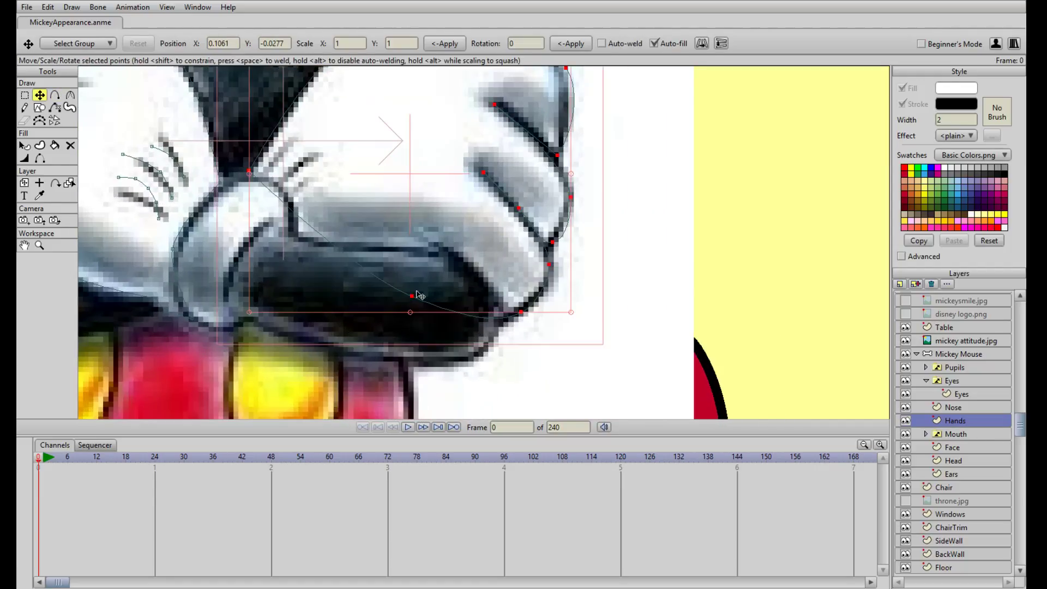
left_click(414, 296)
left_click_drag(414, 296, 465, 256)
scroll(465, 286, "down", 3)
scroll(522, 348, "up", 4)
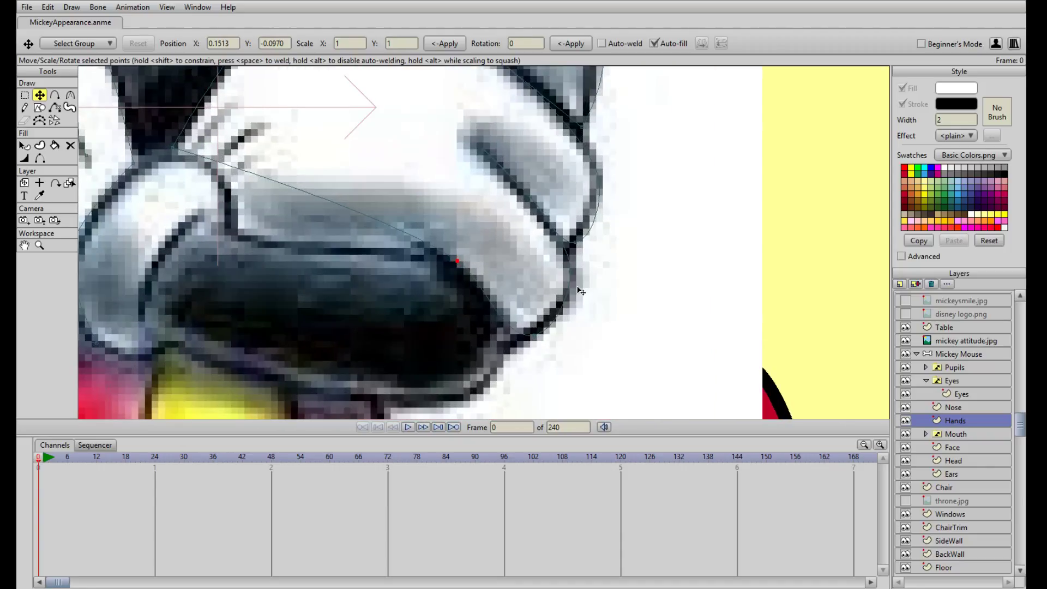
Add another point on the lower outline and place it where the glove edge levels out along the forearm
key("a")
left_click(429, 244)
key("t")
left_click_drag(429, 245, 414, 244)
left_click(461, 263)
Add a point between the palm edge and the wrist and align it with the glove's lower edge
key("a")
left_click_drag(337, 215, 317, 235)
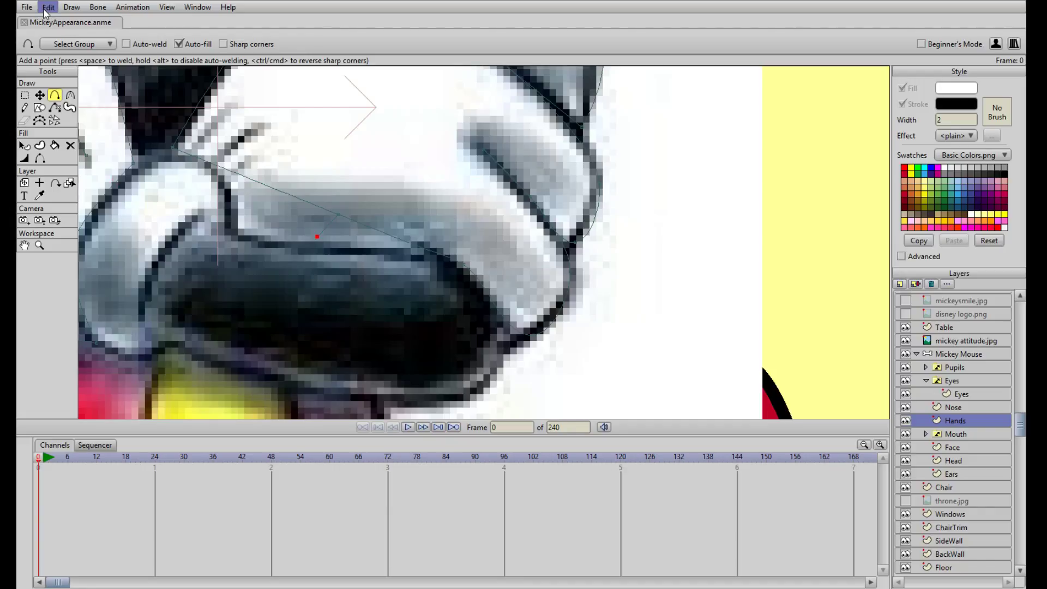
key("t")
left_click_drag(317, 236, 340, 252)
left_click(419, 247)
left_click_drag(329, 213, 388, 244)
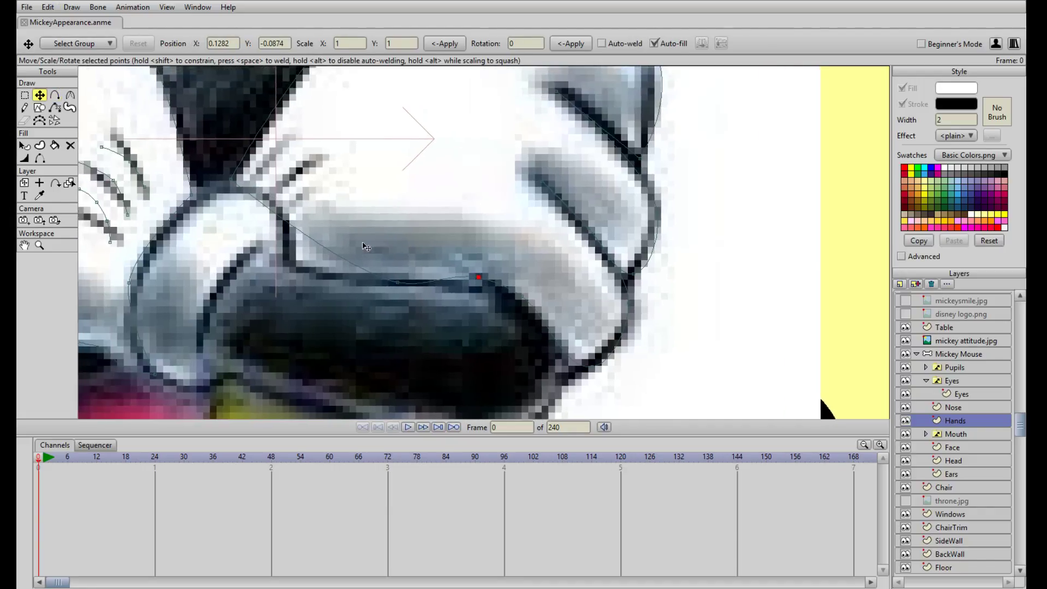
Add two points on the outline beside the wrist and move them onto the curved top edge of the cuff
key("a")
left_click(264, 204)
key("t")
left_click_drag(263, 204, 270, 191)
key("a")
left_click(308, 214)
key("t")
left_click_drag(310, 218, 294, 220)
Add a point farther down the outline and place it at the corner where the cuff meets the forearm
key("a")
left_click(320, 243)
key("t")
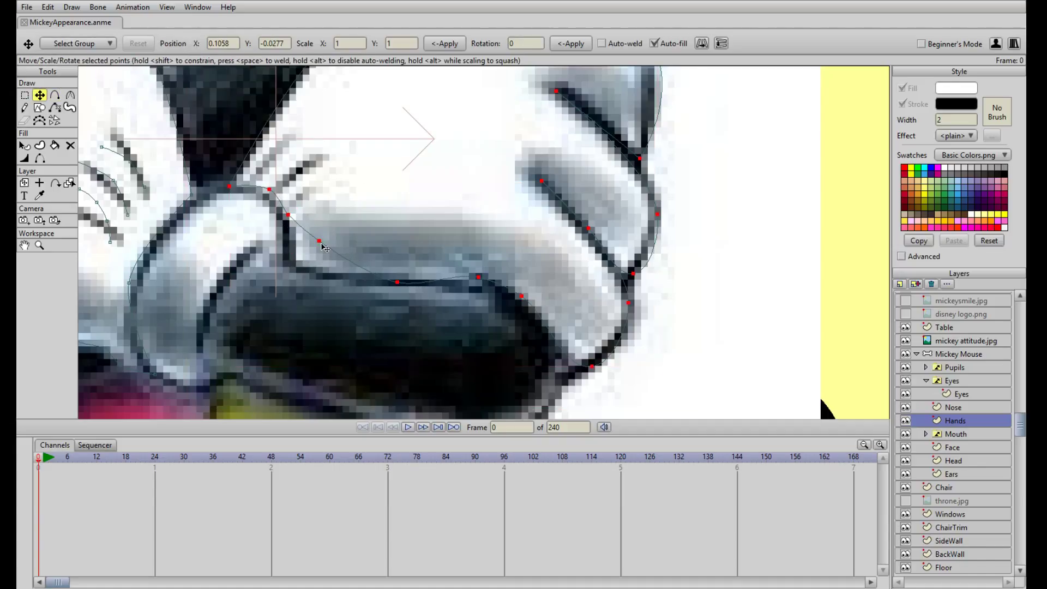
left_click_drag(321, 243, 303, 264)
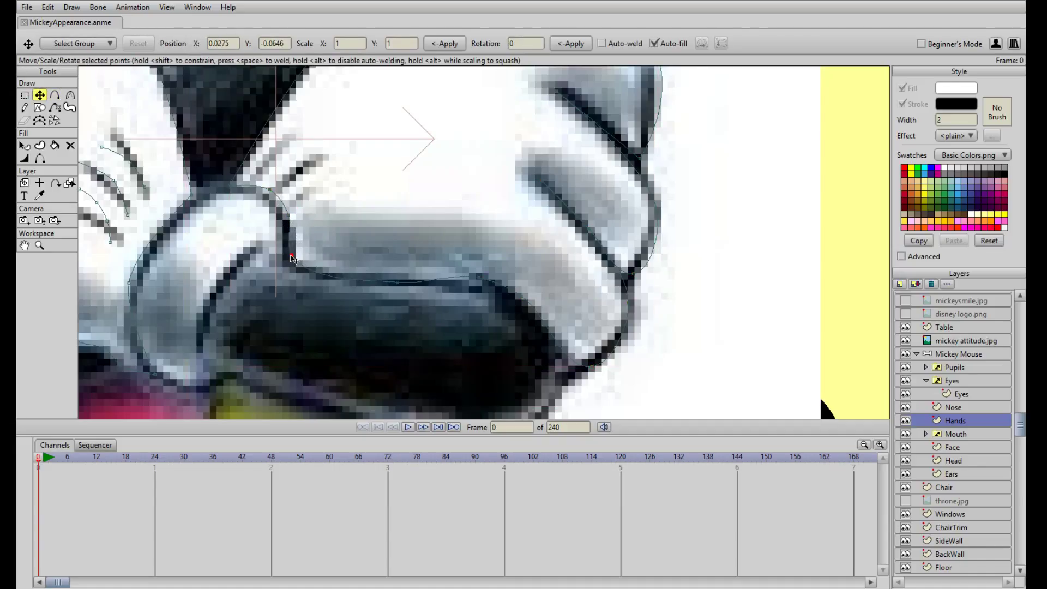
left_click(398, 281)
scroll(435, 254, "down", 4)
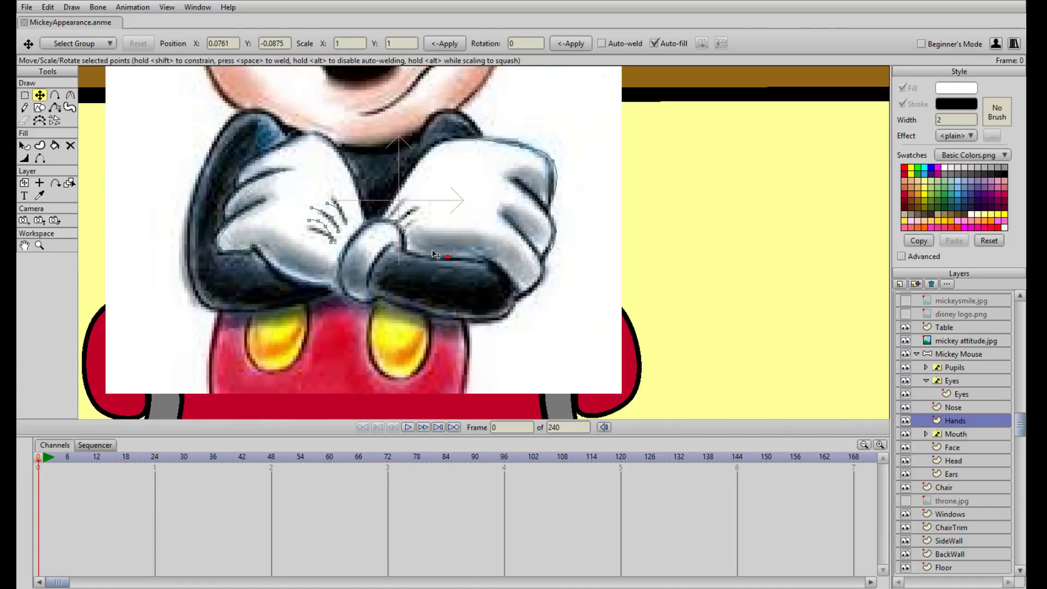
Hide the mickey attitude.jpg reference to inspect both traced hands, show it again and return to the Hands layer
left_click(547, 159)
scroll(475, 284, "up", 4)
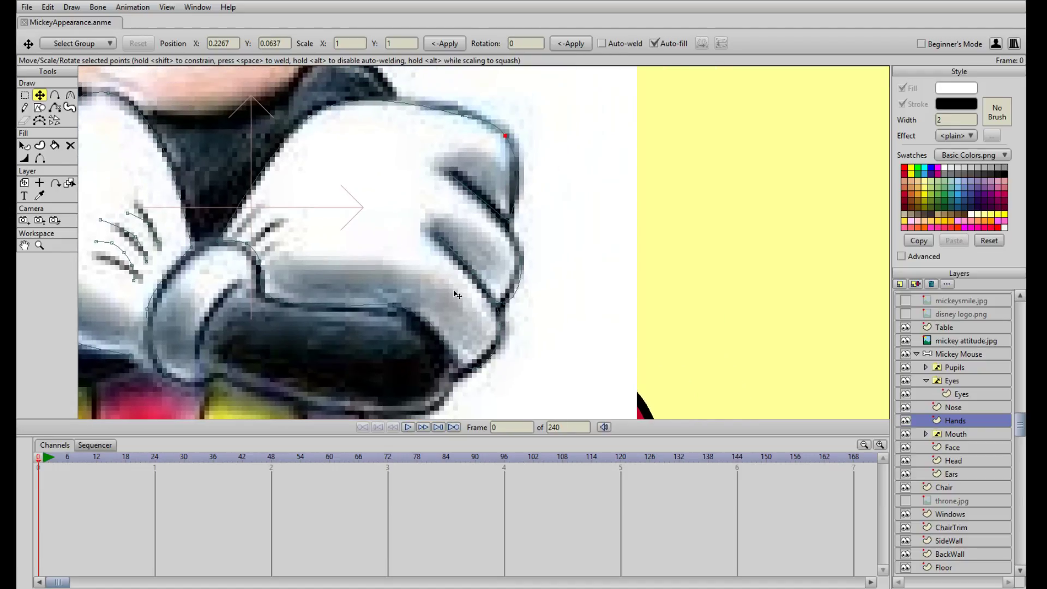
scroll(457, 294, "down", 4)
left_click(906, 341)
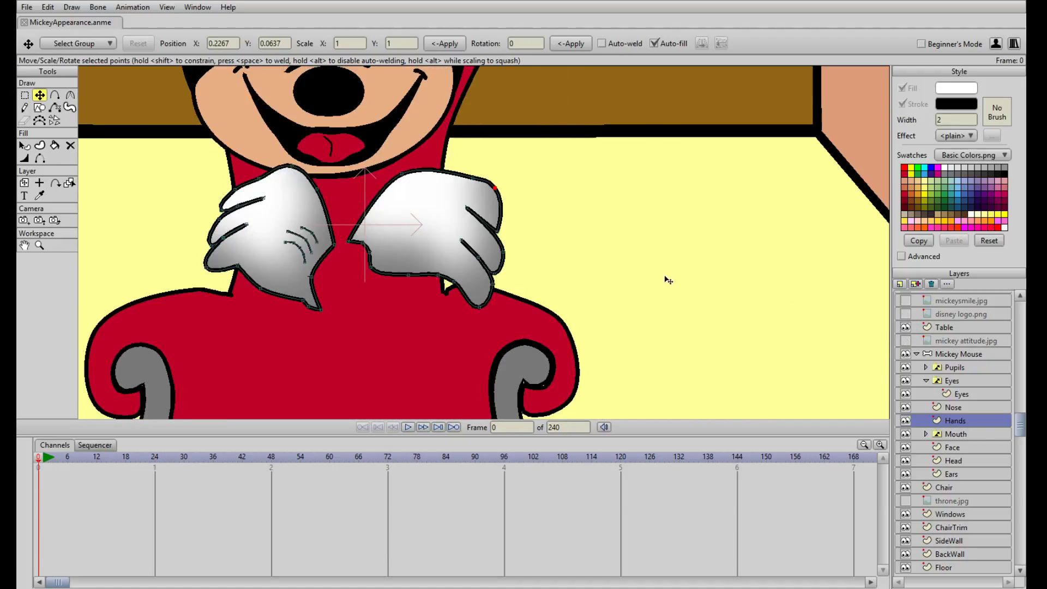
scroll(668, 280, "down", 5)
scroll(651, 278, "up", 4)
scroll(611, 268, "up", 2)
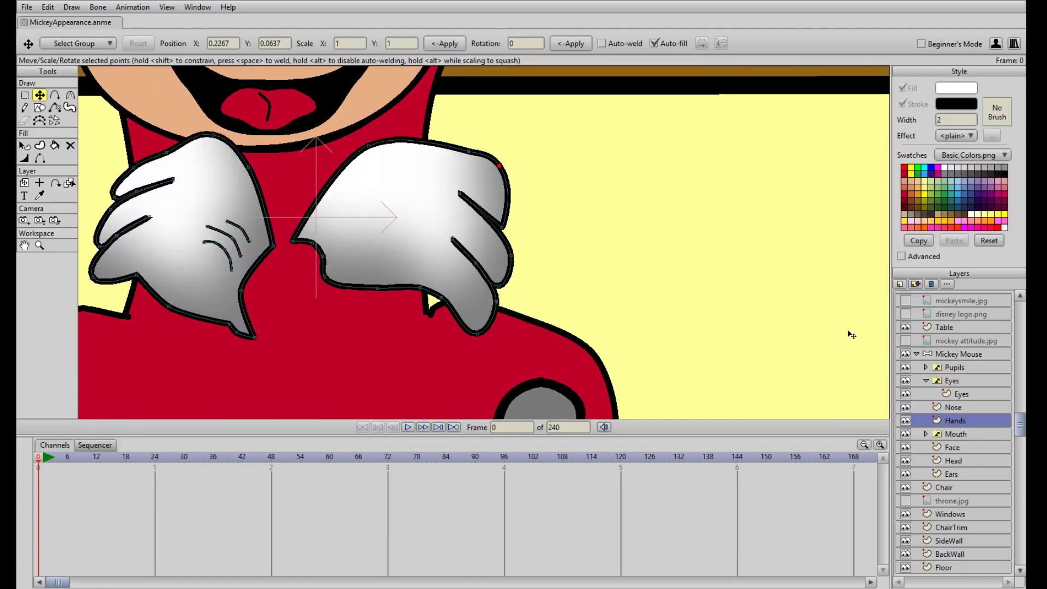
left_click(948, 346)
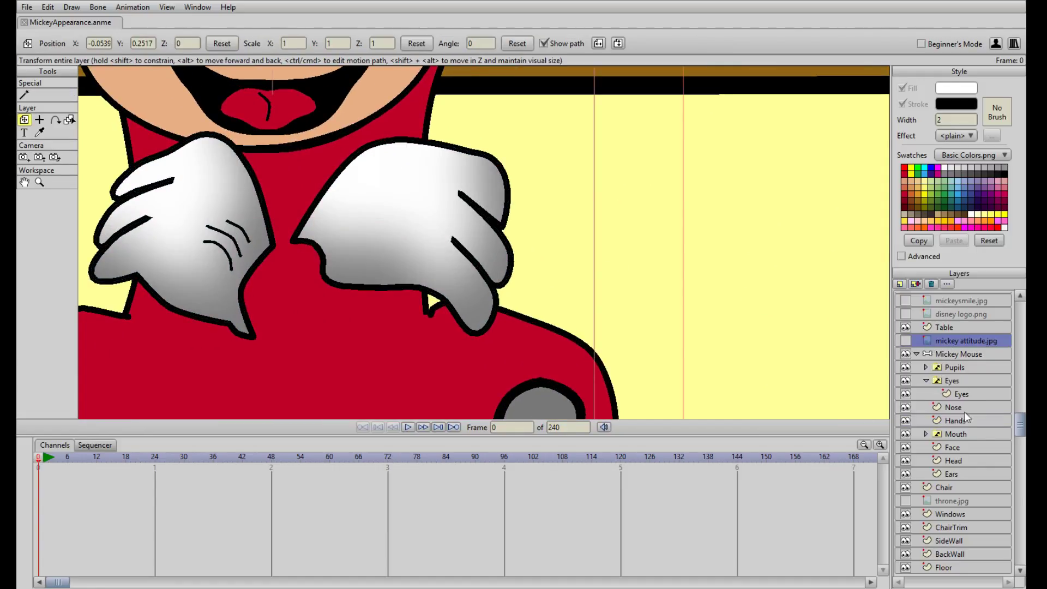
left_click(905, 341)
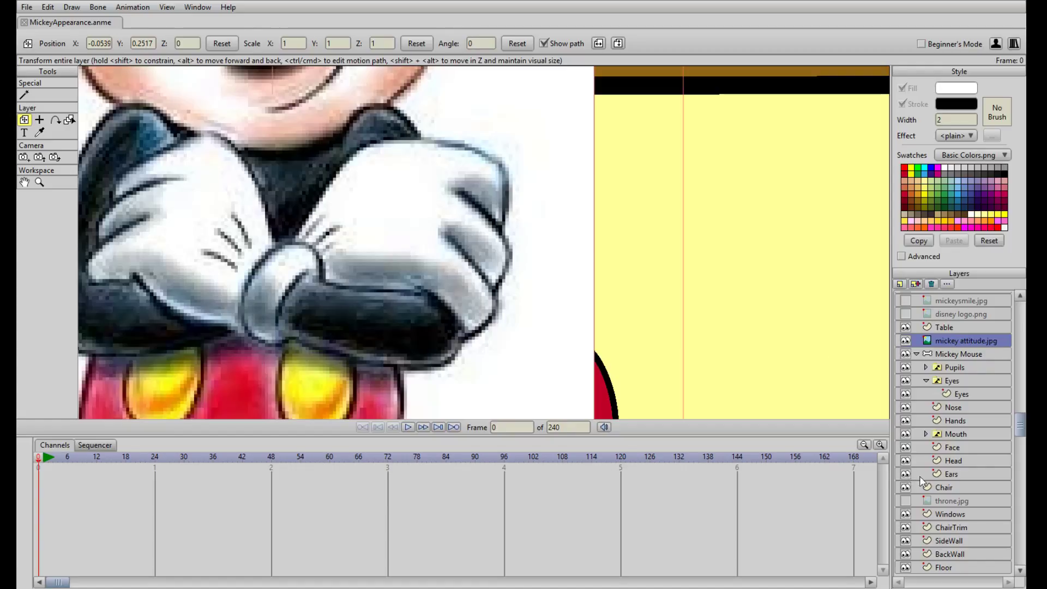
left_click(963, 420)
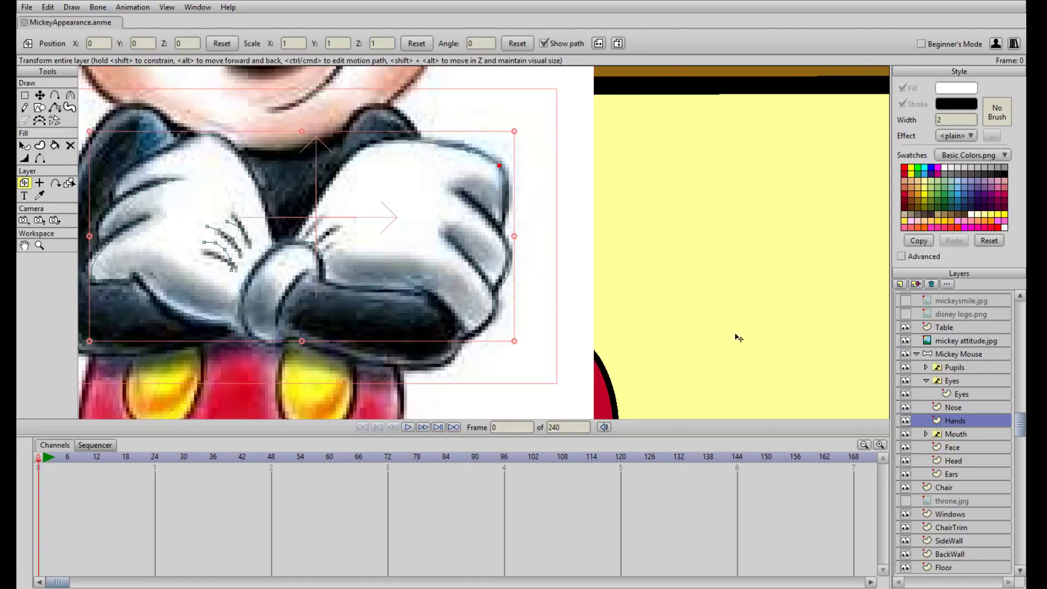
Fine-tune the points around the right-side hand's uppermost finger and top edge to match the reference glove
scroll(659, 191, "up", 10)
key("t")
left_click_drag(457, 209, 458, 224)
left_click(458, 362)
left_click(378, 170)
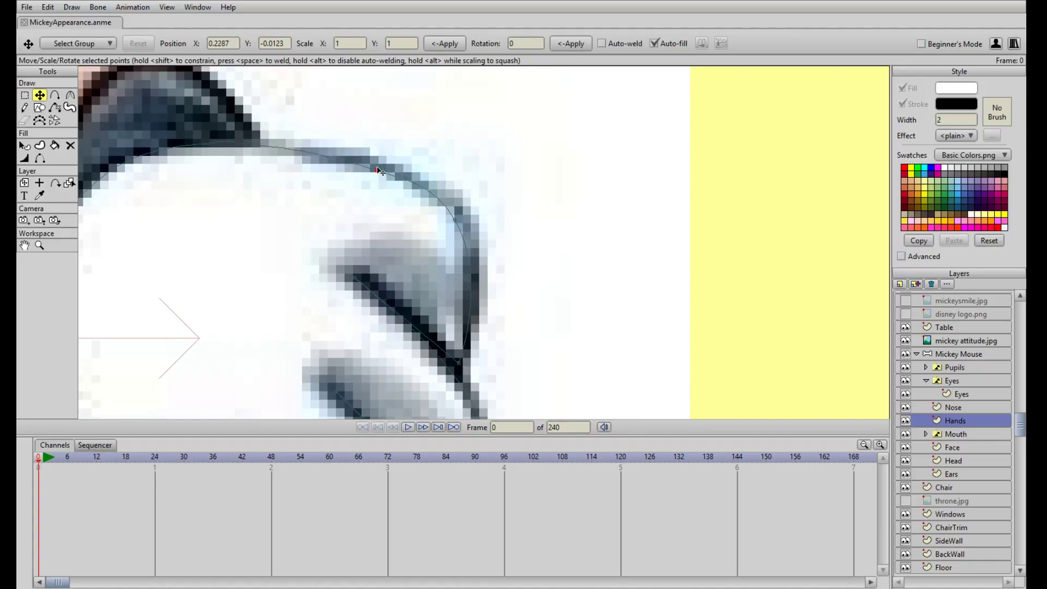
scroll(137, 162, "down", 5)
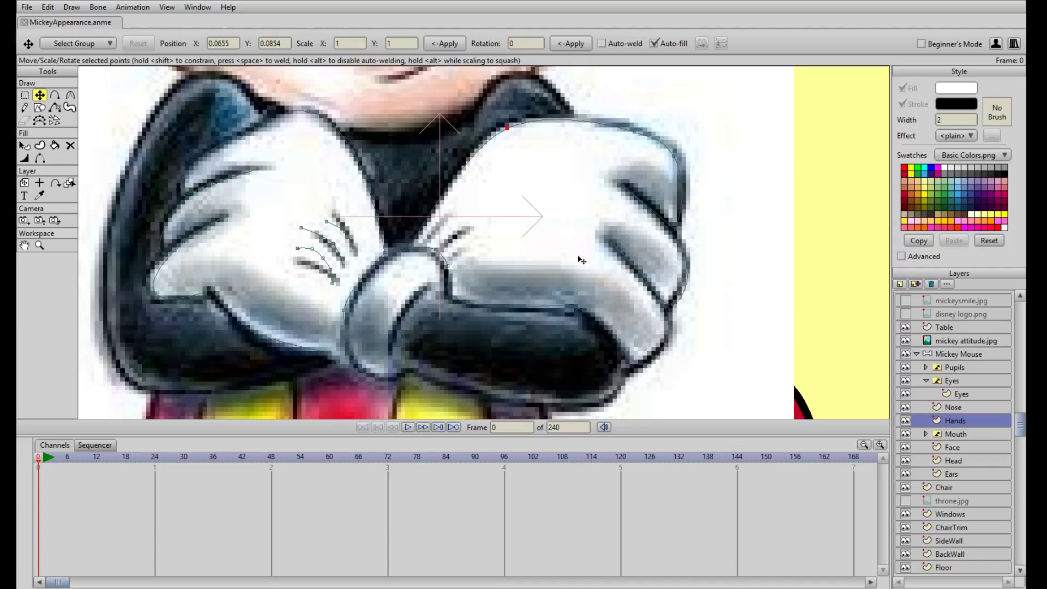
Move the points of the crease lines on the back of the left-side hand onto the reference creases
scroll(360, 306, "down", 3)
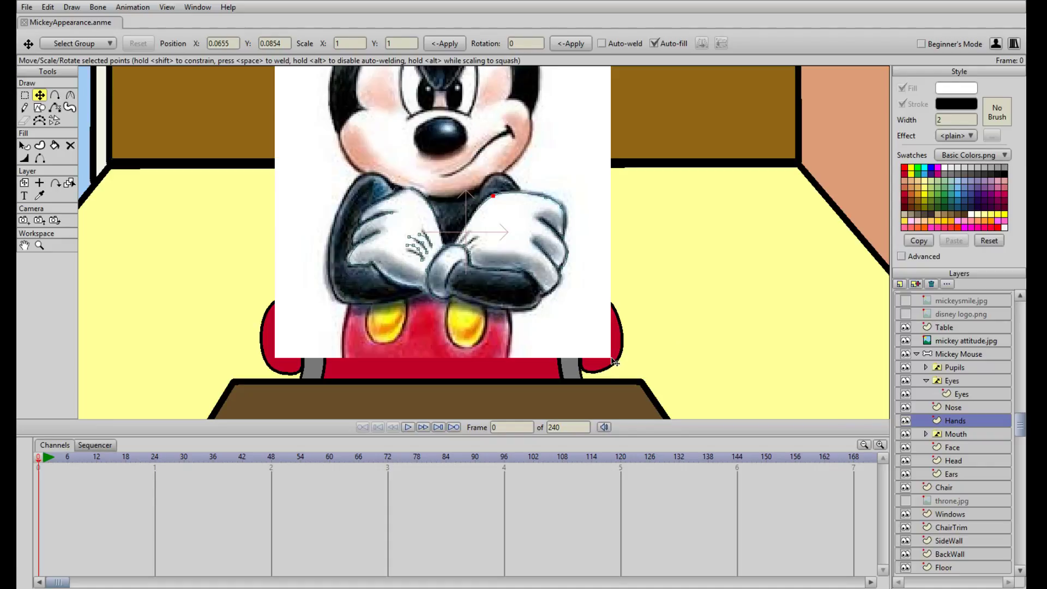
scroll(579, 306, "up", 2)
scroll(576, 308, "down", 3)
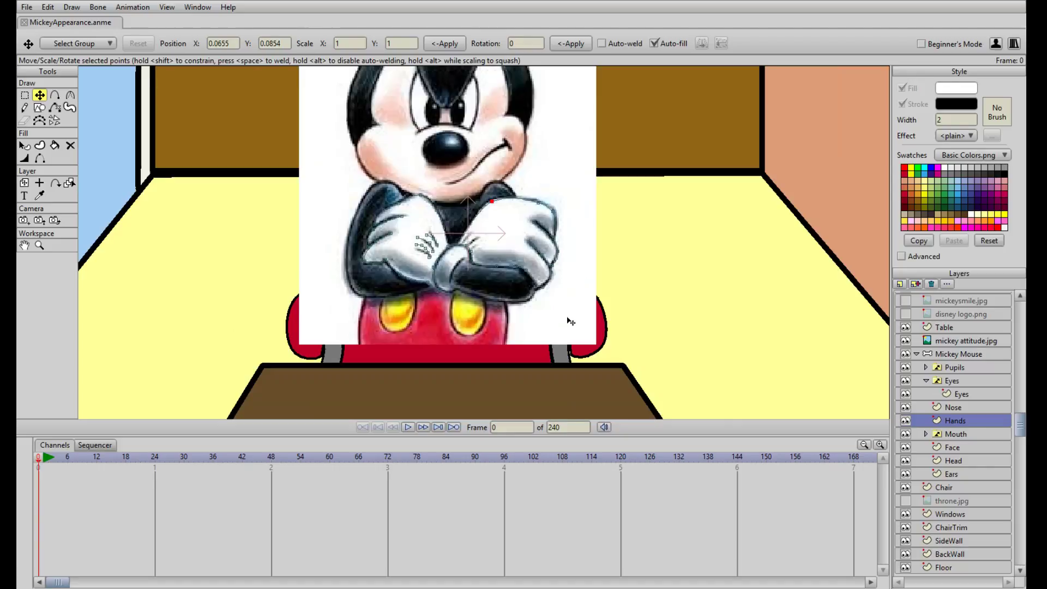
scroll(568, 324, "up", 5)
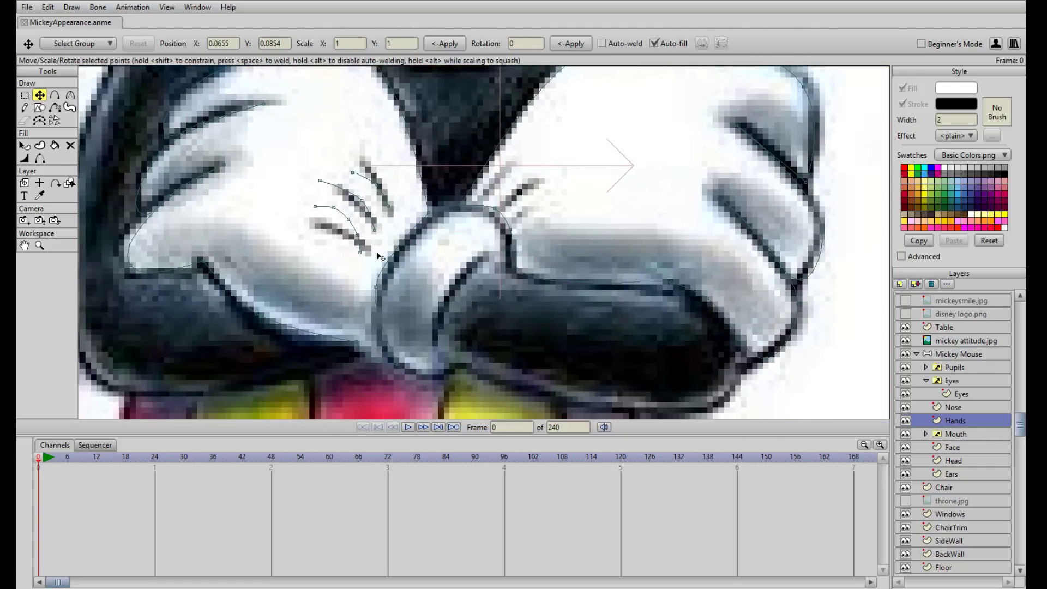
left_click(344, 215)
left_click_drag(344, 215, 352, 241)
left_click(372, 200)
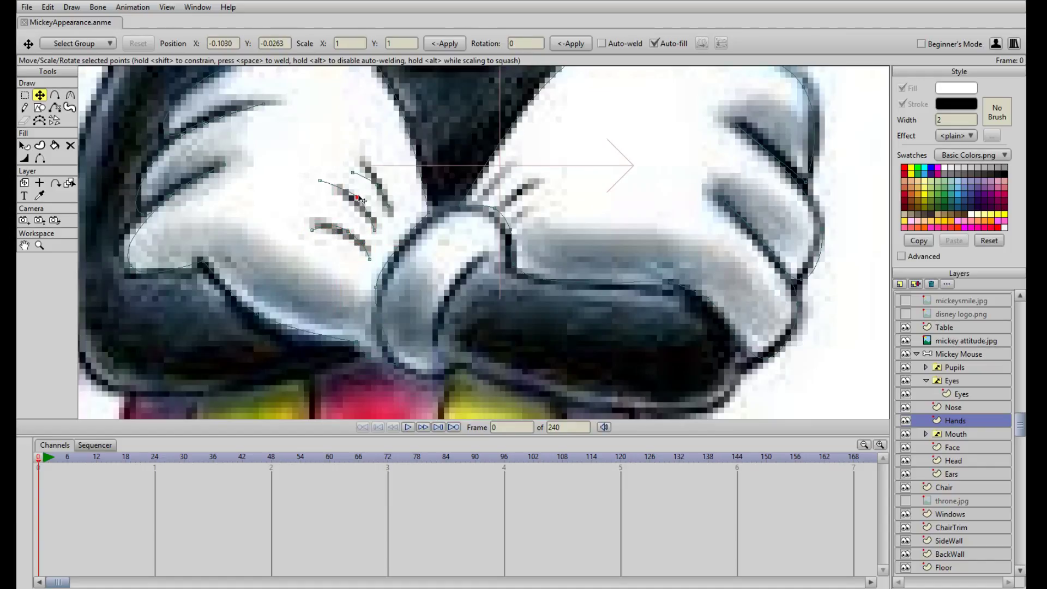
left_click_drag(324, 183, 375, 177)
scroll(462, 247, "down", 3)
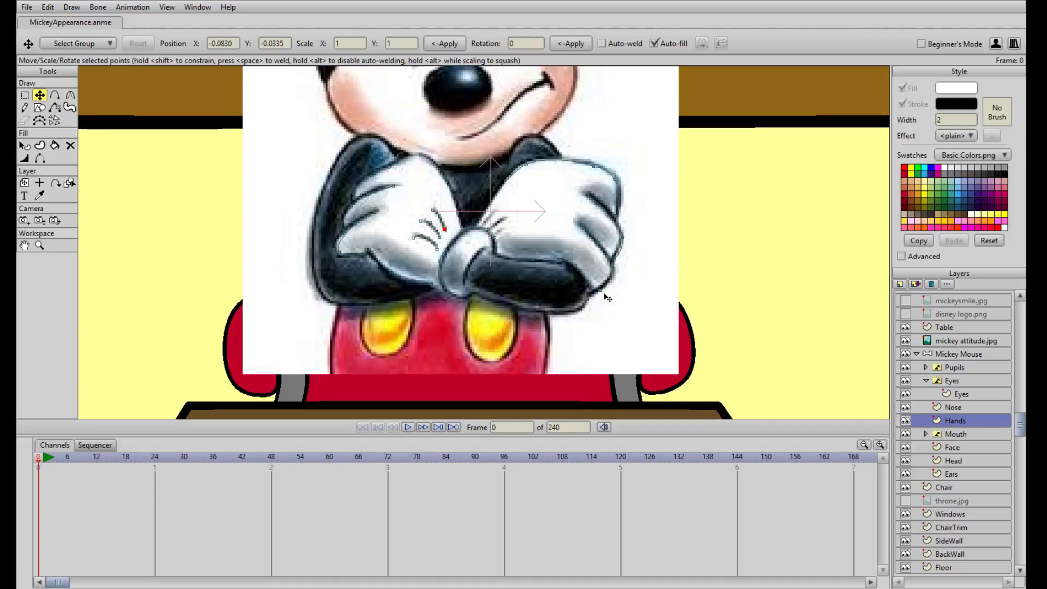
Draw a freehand curve along the inner edge of the glove cuff between the two hands
scroll(589, 322, "up", 3)
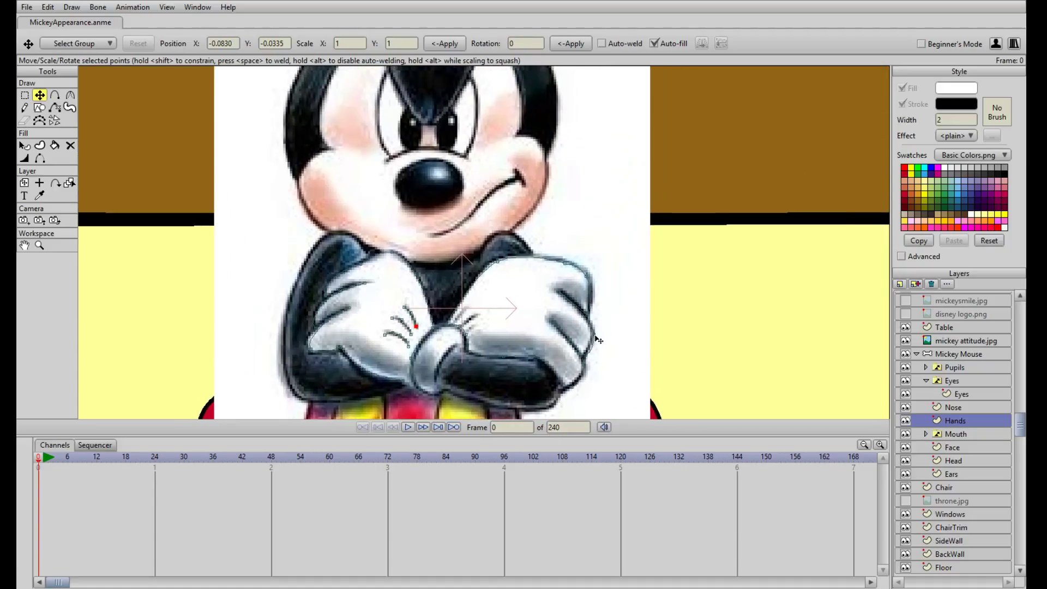
scroll(598, 325, "down", 3)
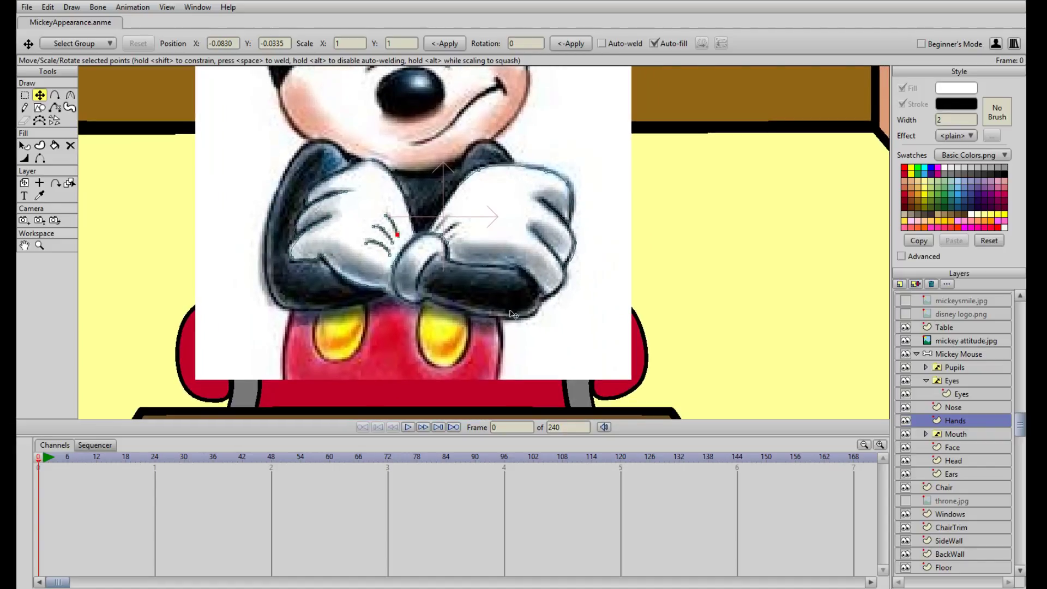
scroll(512, 315, "up", 2)
scroll(431, 330, "up", 3)
scroll(435, 336, "down", 2)
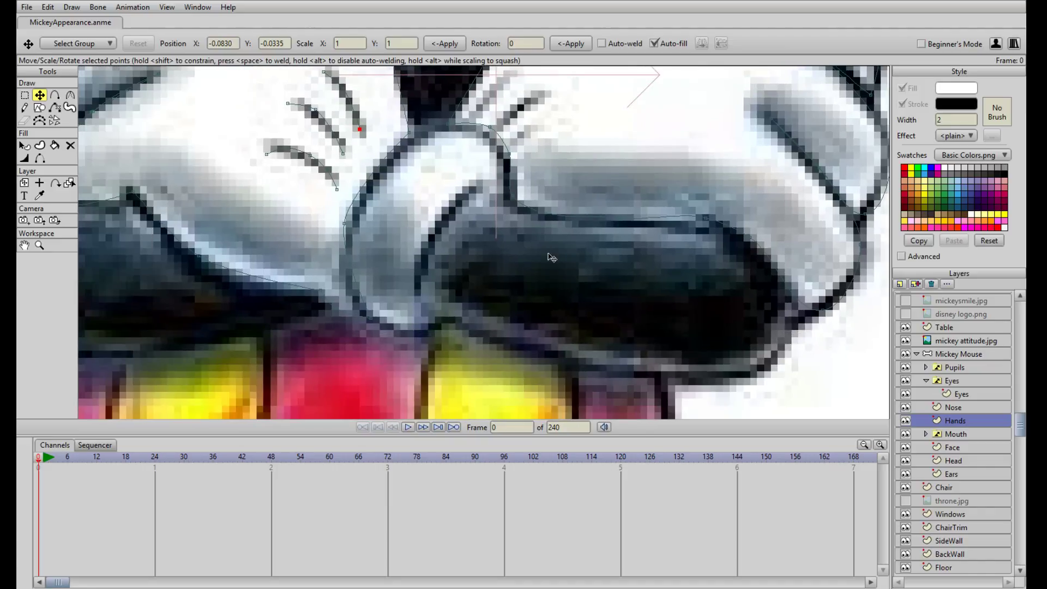
left_click(24, 107)
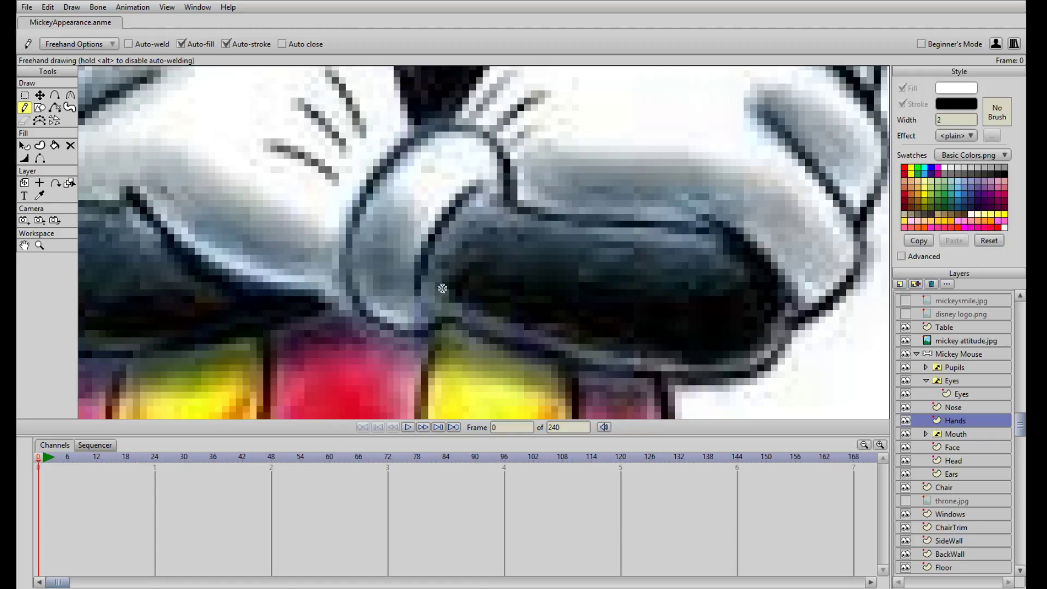
key("ctrl+r")
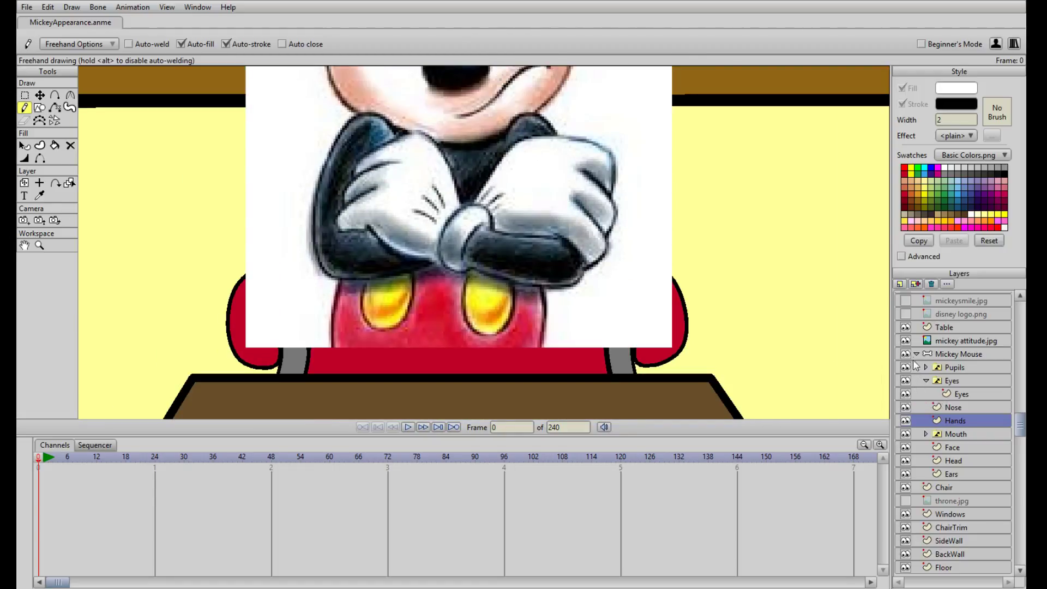
Check the cuff curve against the character with mickey attitude.jpg hidden, and show the reference again
left_click(906, 341)
key("ctrl+r")
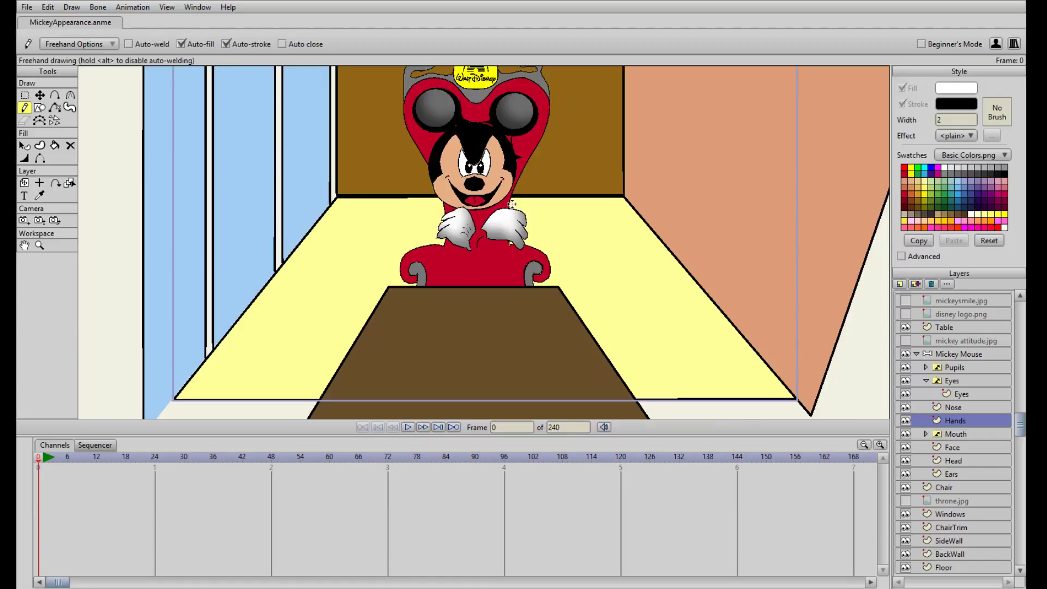
scroll(512, 204, "up", 5)
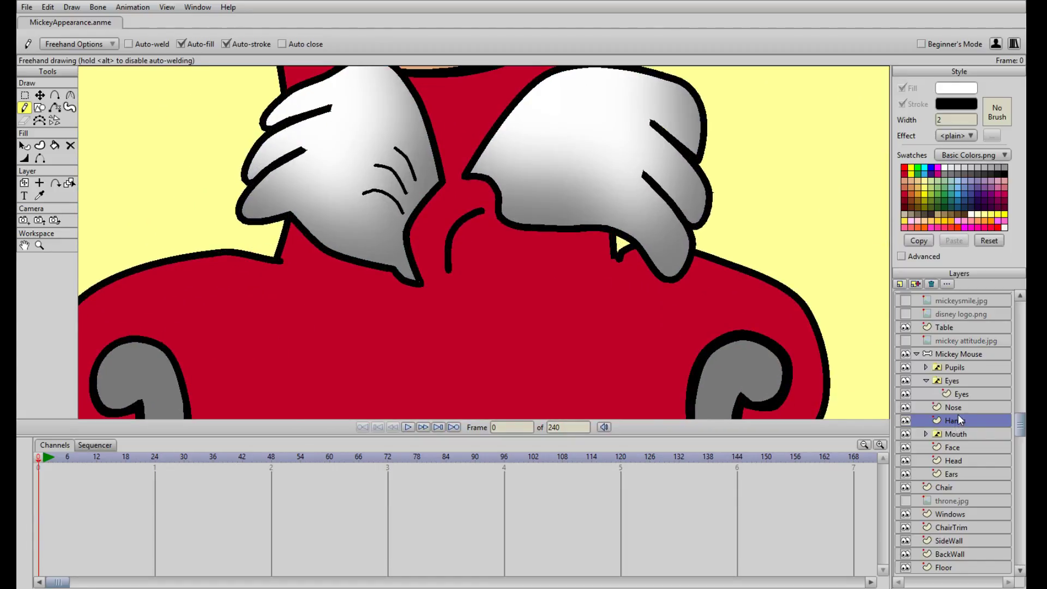
left_click(906, 340)
scroll(499, 249, "up", 2)
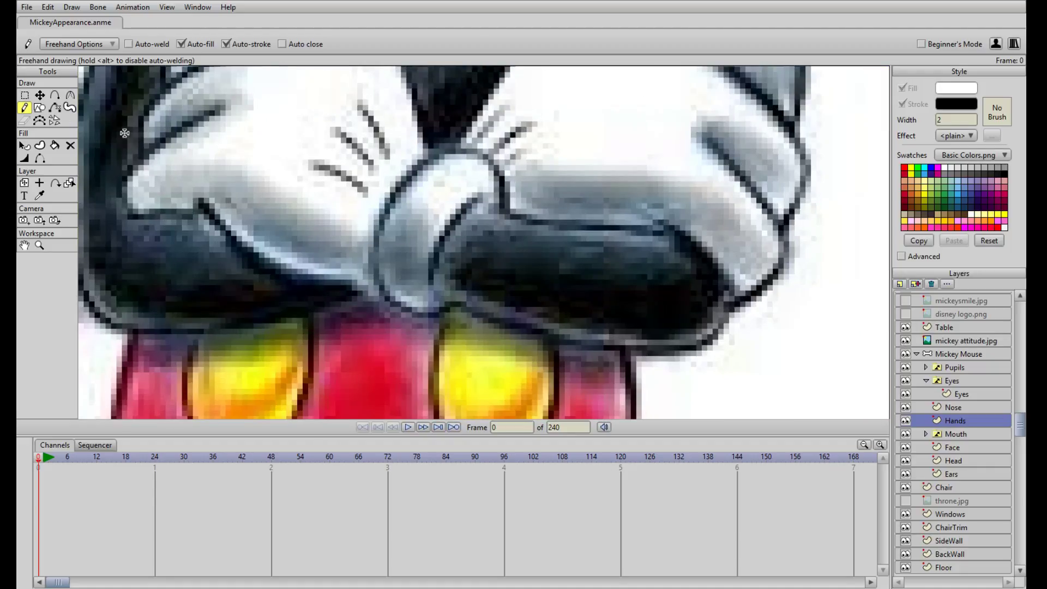
Draw an oval over the glove cuff and move its points toward the cuff's outer and inner edges
left_click(39, 107)
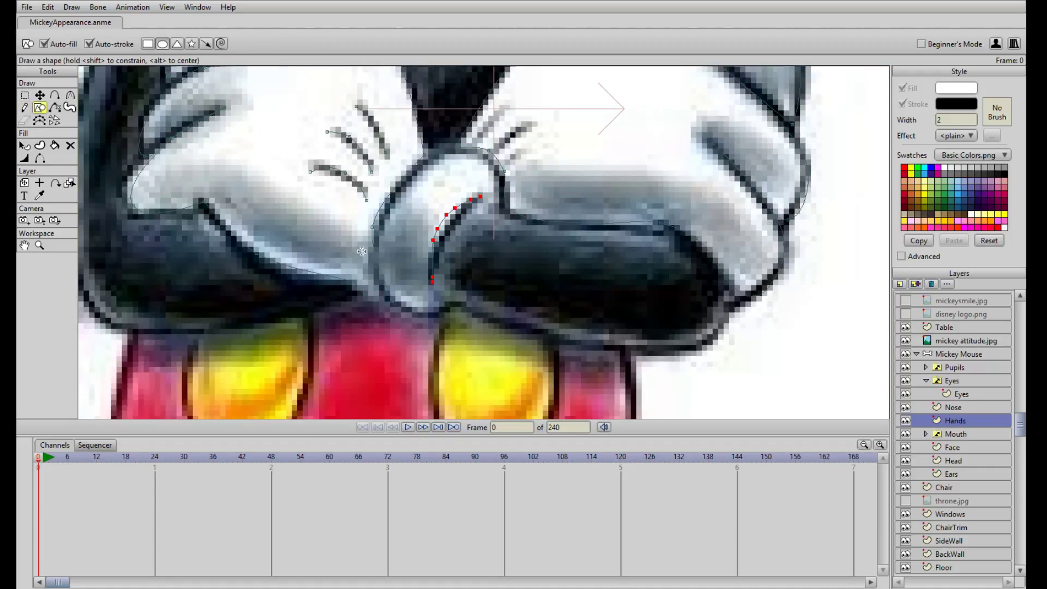
scroll(377, 294, "up", 2)
left_click_drag(328, 195, 487, 318)
key("t")
left_click_drag(487, 256, 478, 90)
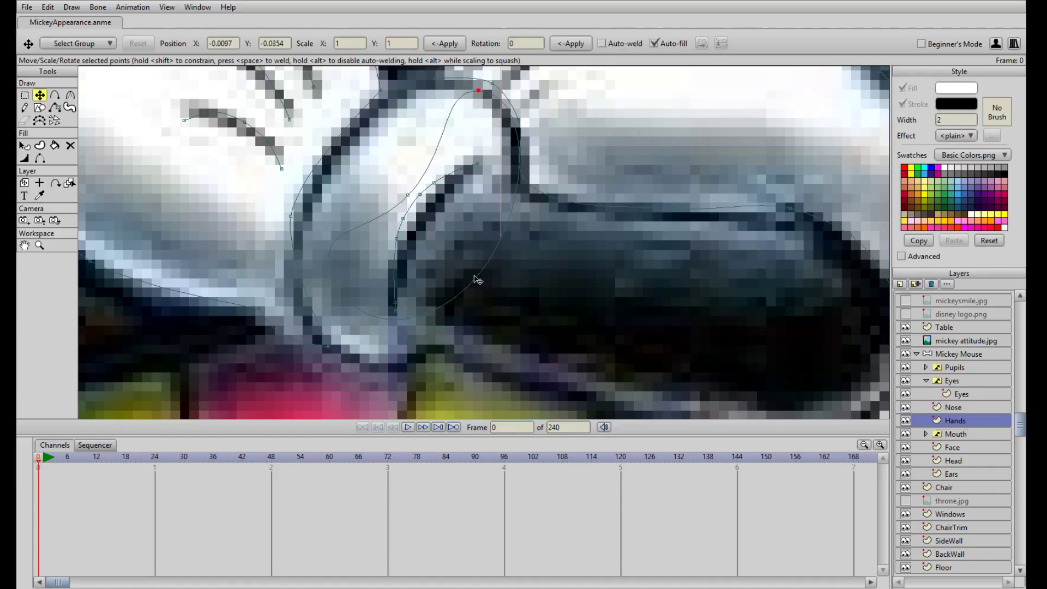
left_click_drag(407, 311, 450, 226)
left_click_drag(406, 196, 344, 150)
left_click_drag(334, 258, 366, 360)
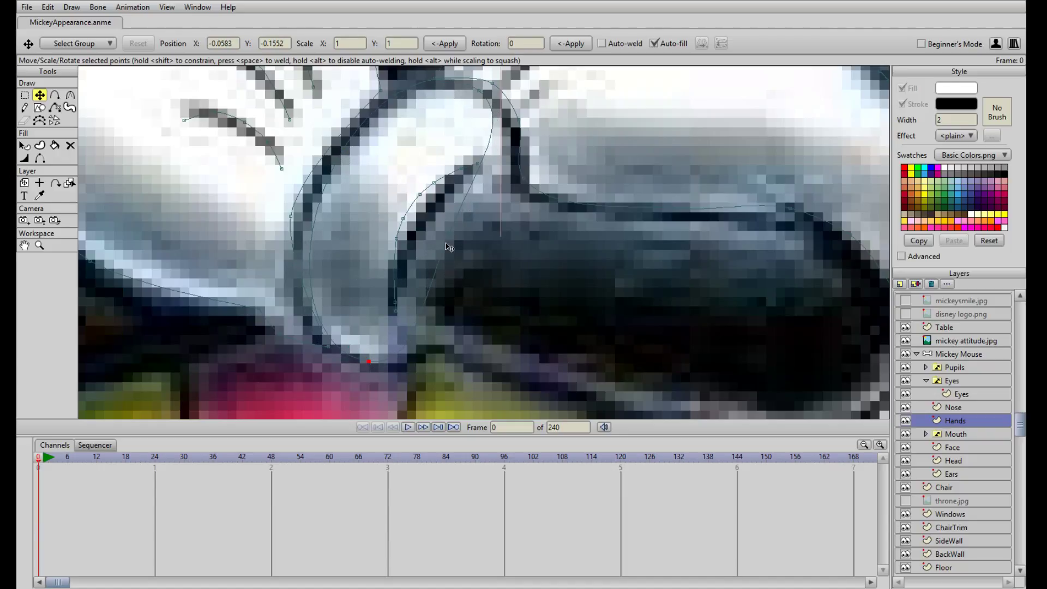
mouse_move(452, 242)
left_mouse_down()
mouse_move(441, 231)
mouse_move(471, 238)
mouse_move(448, 227)
left_mouse_up()
Add points at the cuff oval's bottom edge and near the forearm corner, fitting them and the top point to the reference
key("a")
left_click(406, 347)
key("t")
left_click_drag(407, 348, 417, 359)
key("a")
left_click(475, 148)
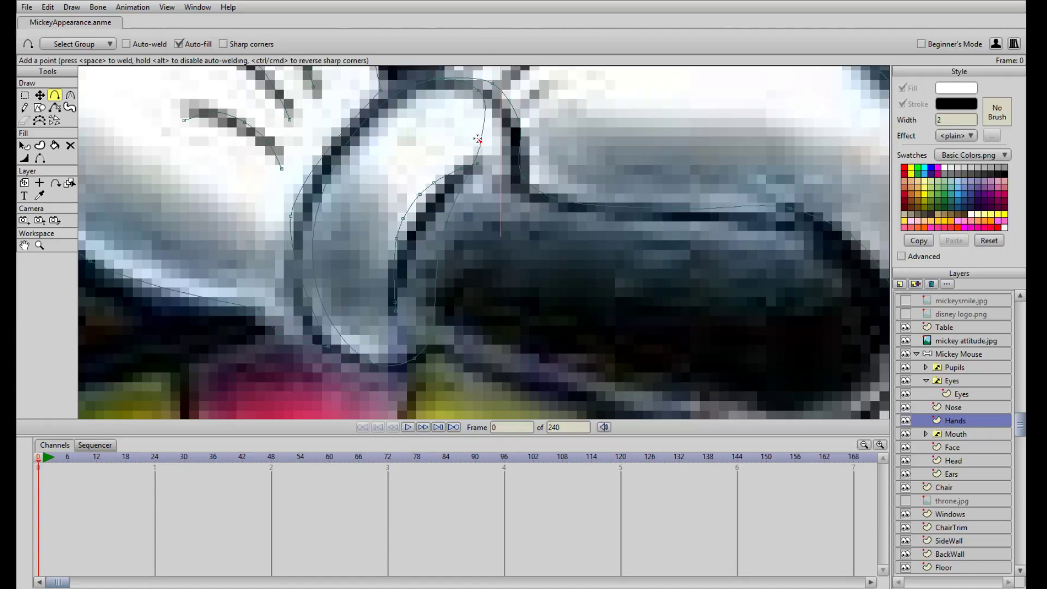
key("t")
left_click_drag(484, 145, 509, 178)
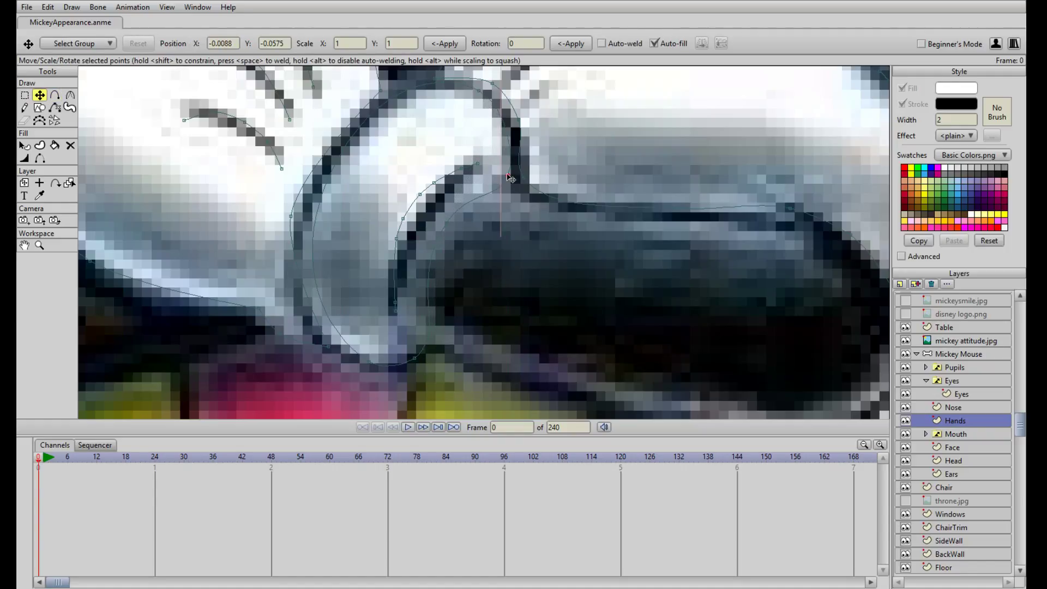
left_click_drag(492, 83, 487, 91)
Add a point on the cuff's lower outer edge, align it with the reference, and adjust the cuff's inner curve
key("a")
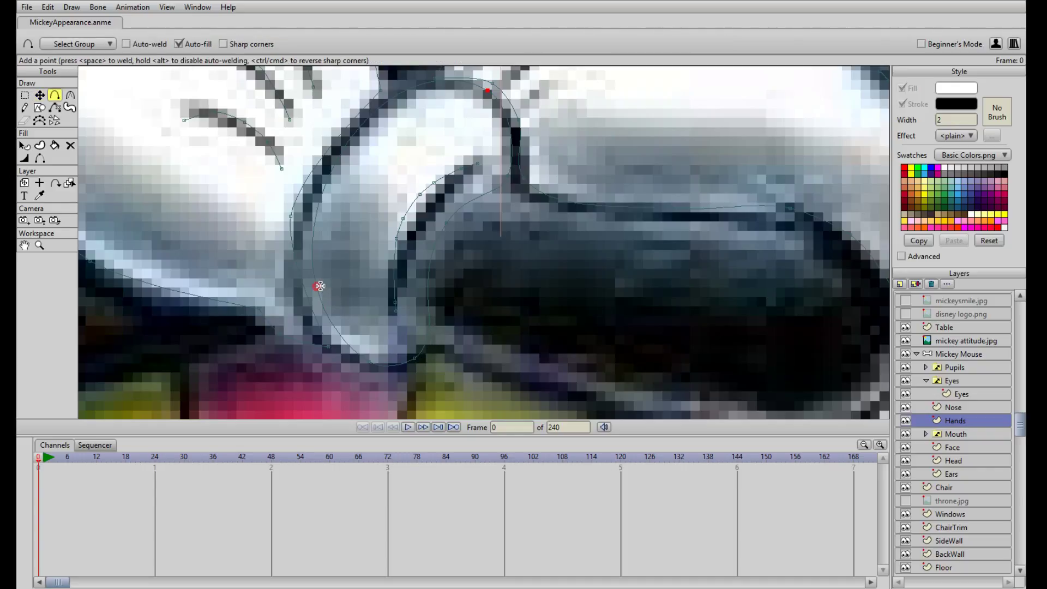
key("t")
left_click_drag(308, 295, 315, 313)
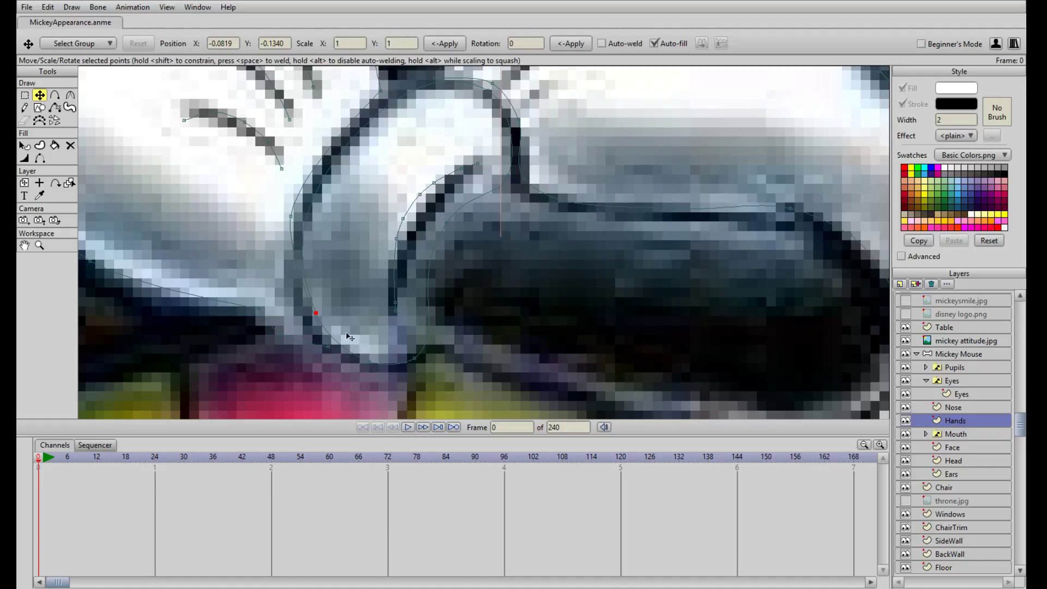
scroll(347, 327, "down", 4)
scroll(351, 282, "up", 4)
left_click_drag(393, 313, 461, 172)
scroll(437, 283, "down", 4)
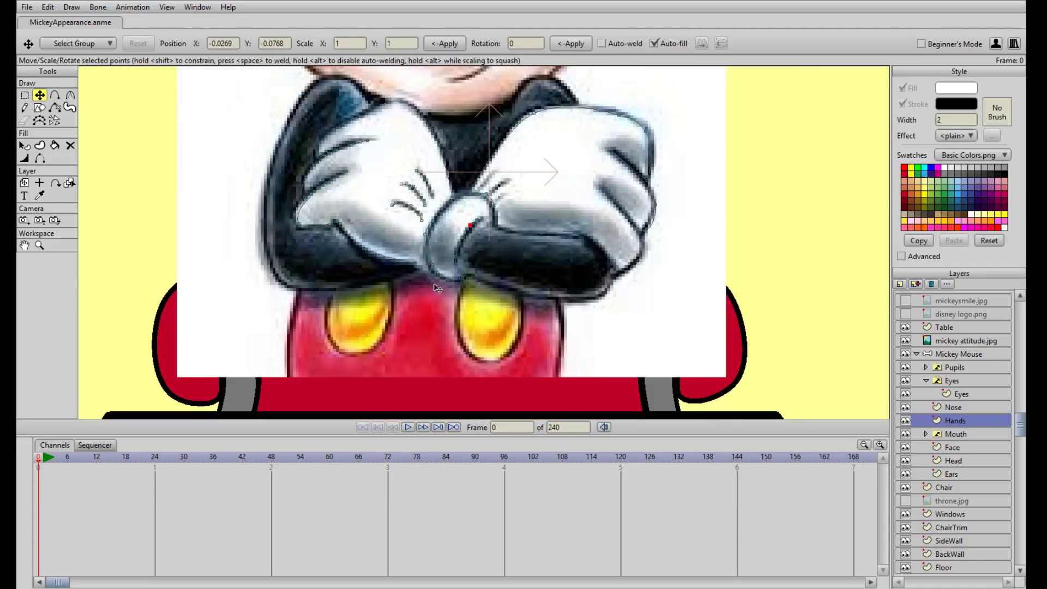
scroll(438, 288, "down", 3)
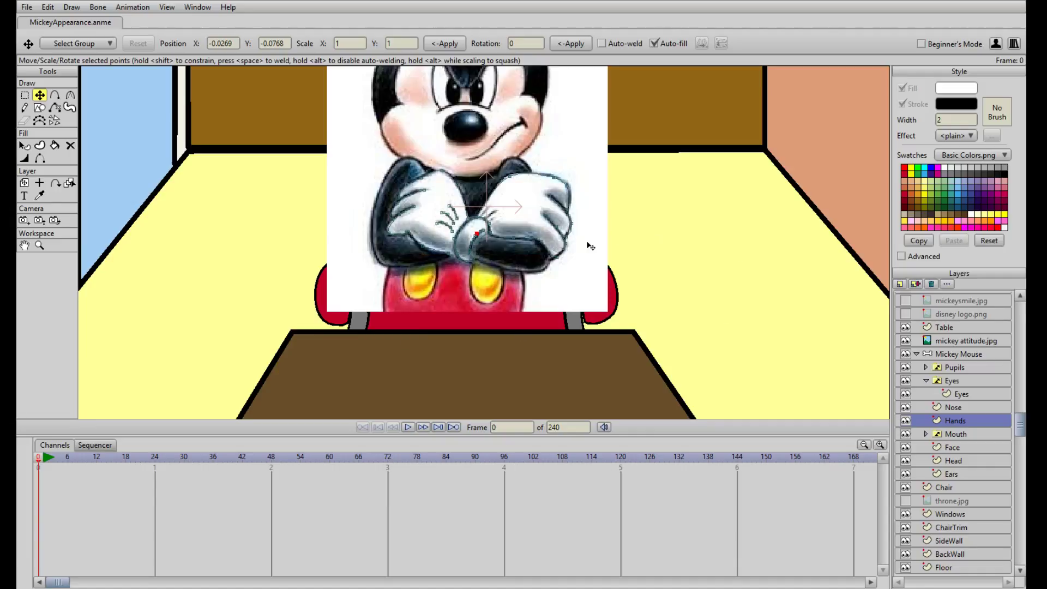
scroll(599, 291, "down", 3)
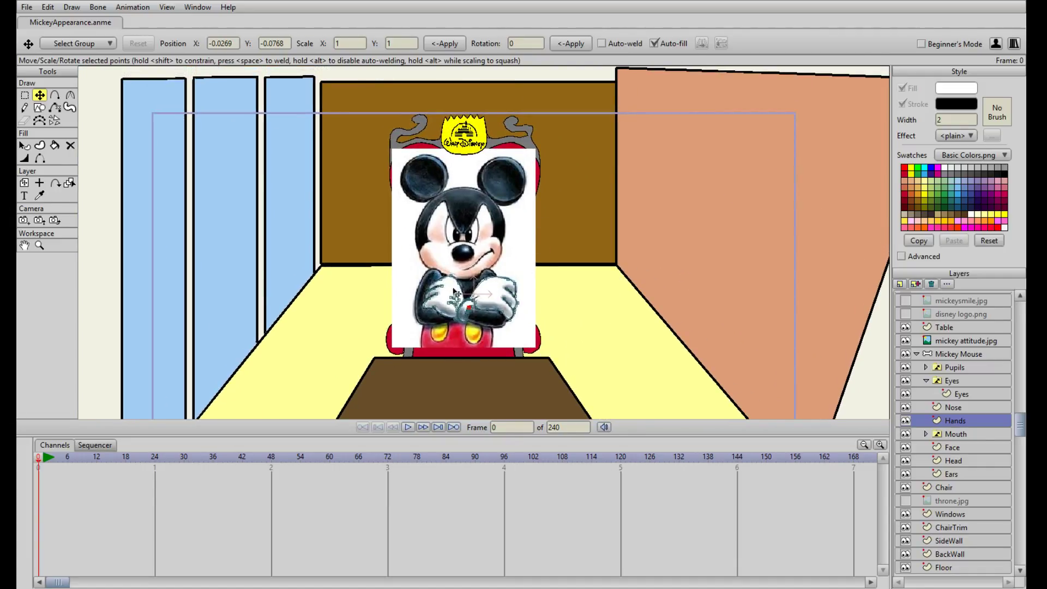
left_click_drag(663, 336, 637, 237)
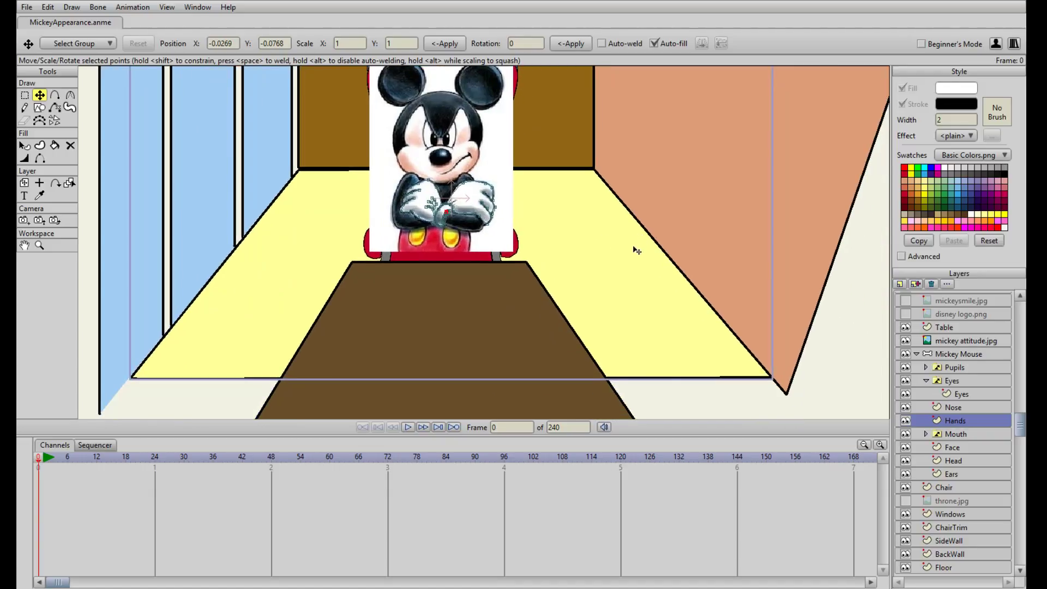
Hide the mickey attitude.jpg reference layer and examine the traced gloves on the character
scroll(635, 247, "down", 2)
left_click_drag(606, 182, 642, 222)
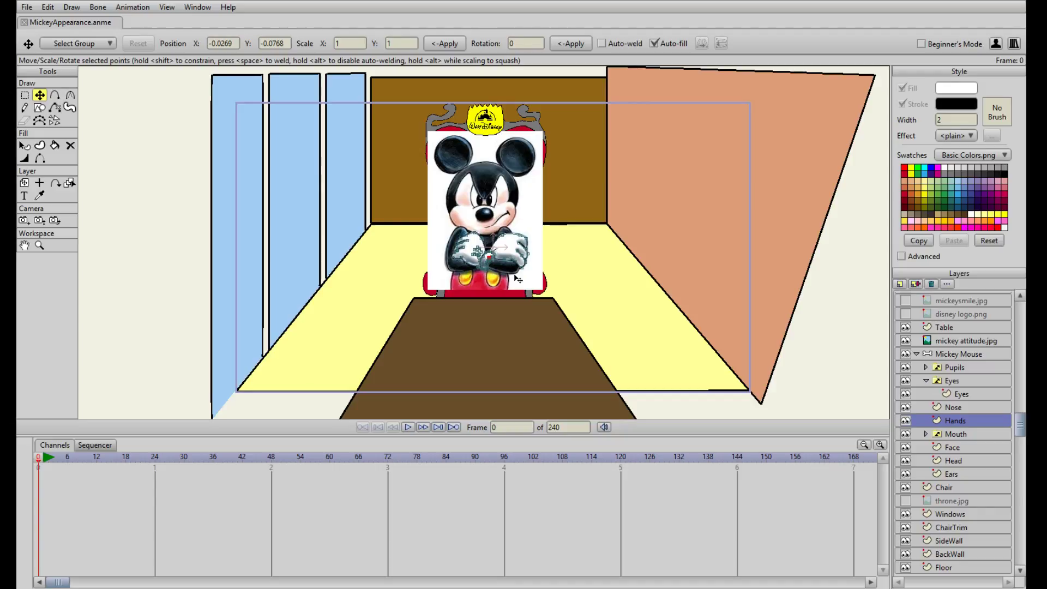
scroll(551, 258, "up", 2)
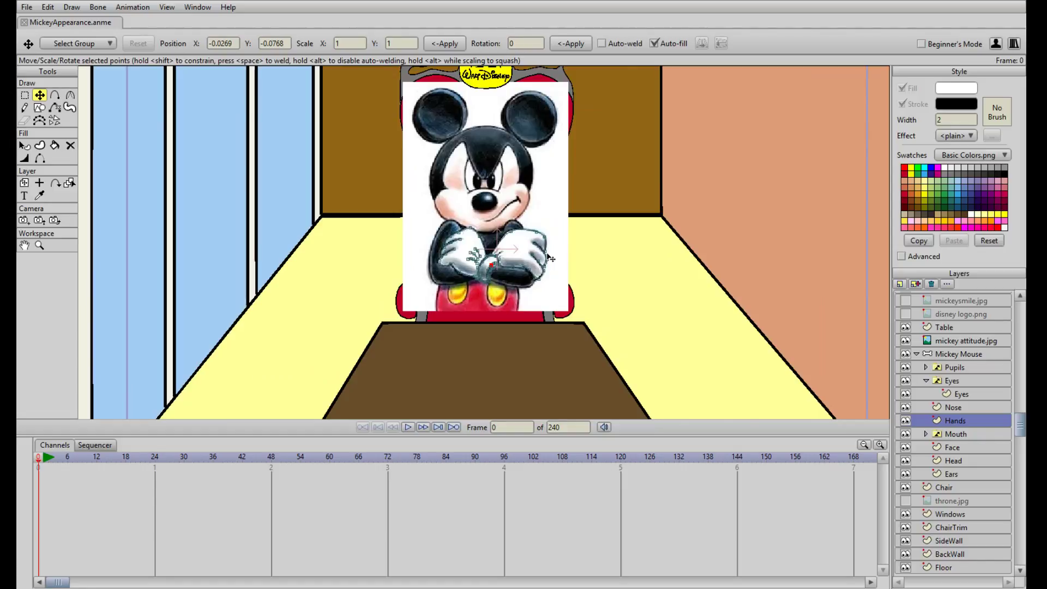
scroll(551, 258, "up", 2)
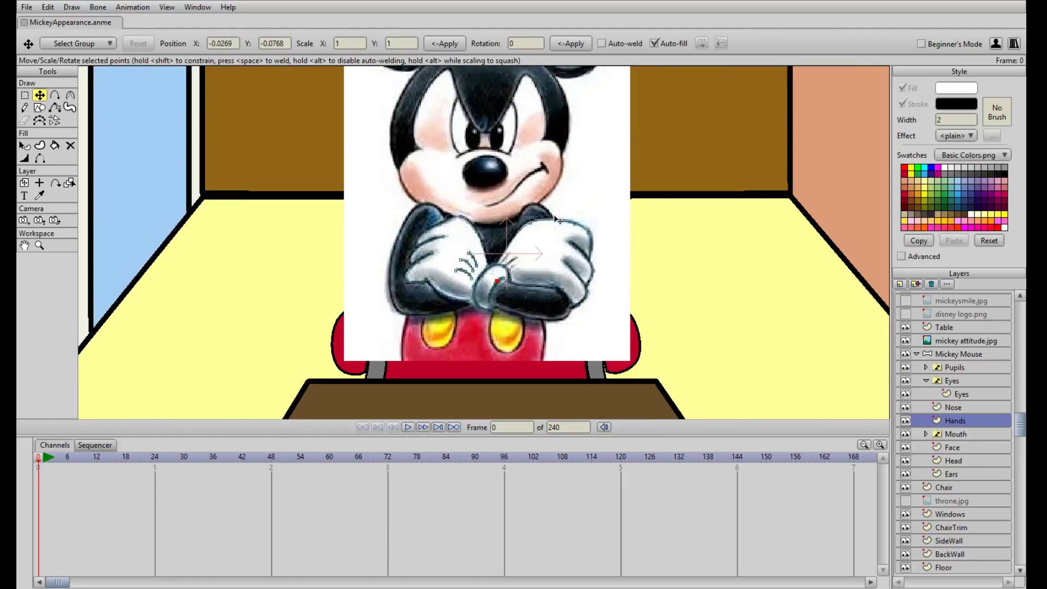
scroll(557, 221, "up", 2)
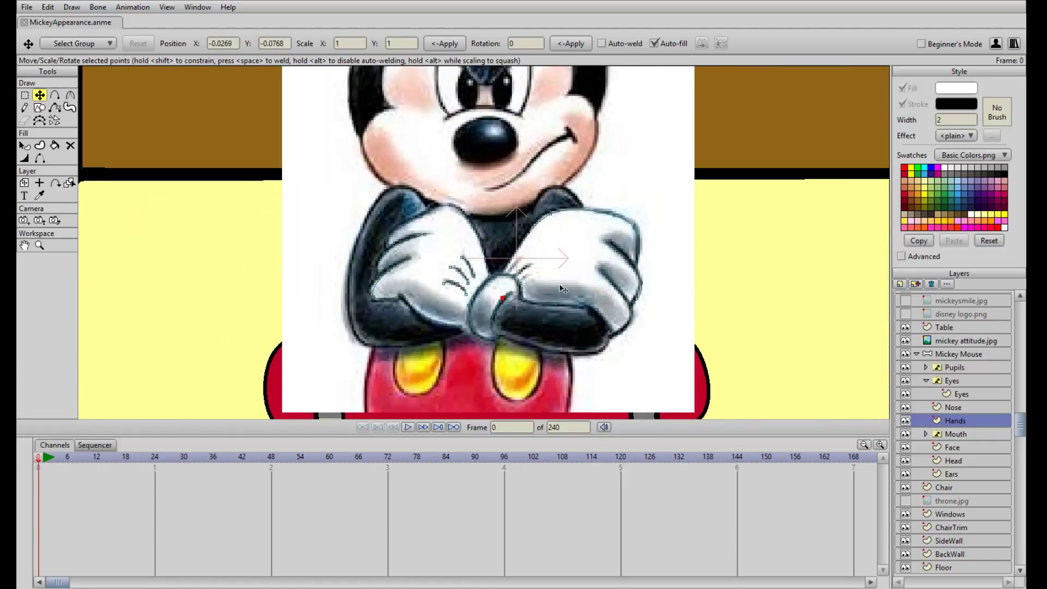
left_click(913, 342)
left_click(904, 339)
scroll(702, 276, "down", 5)
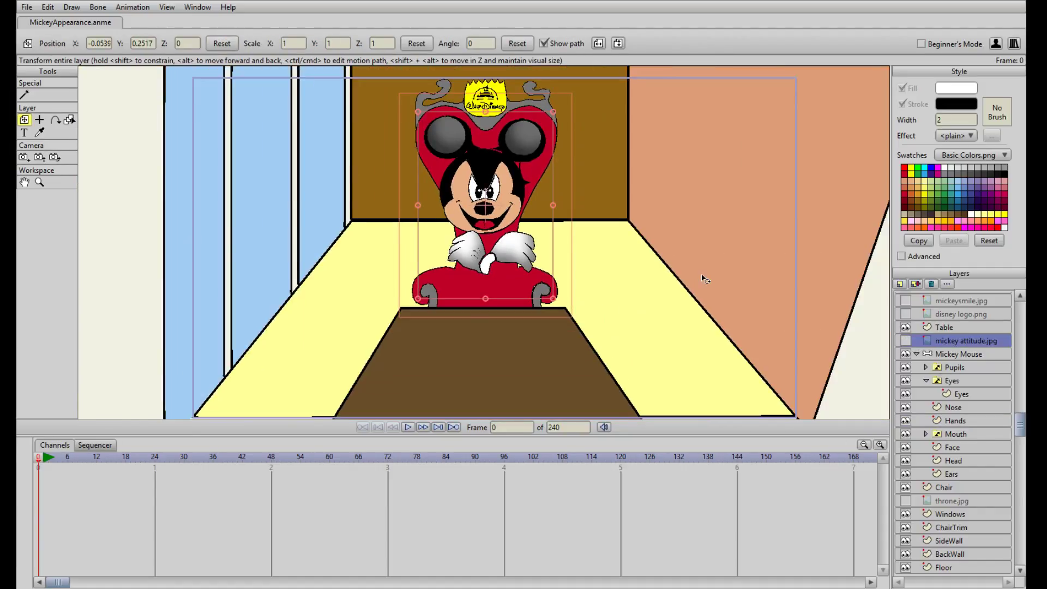
scroll(704, 279, "up", 5)
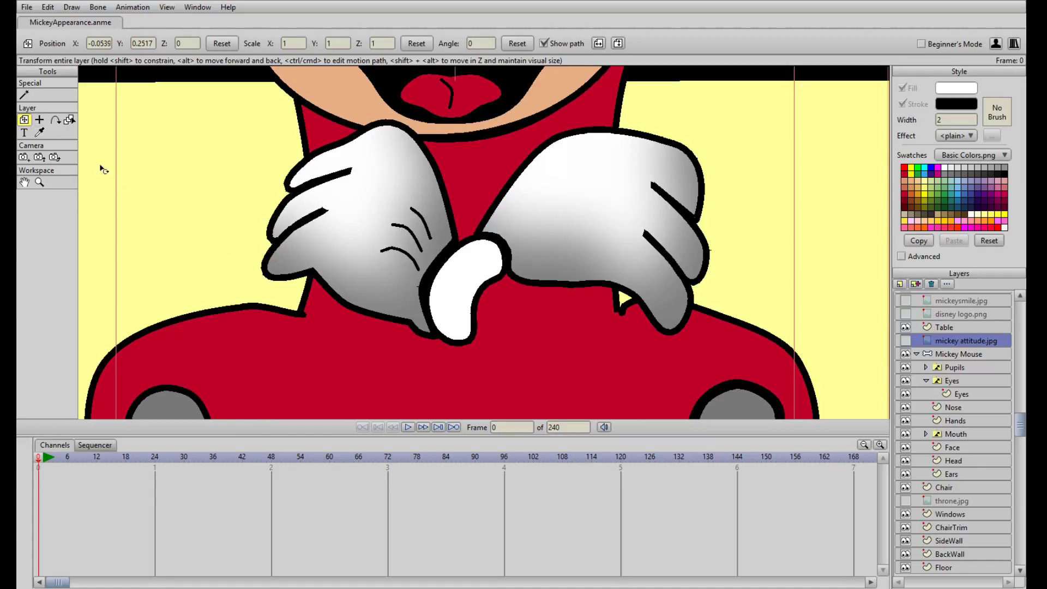
On the Hands layer, lower the white cuff shape behind the cuff's inner crease line
left_click(950, 434)
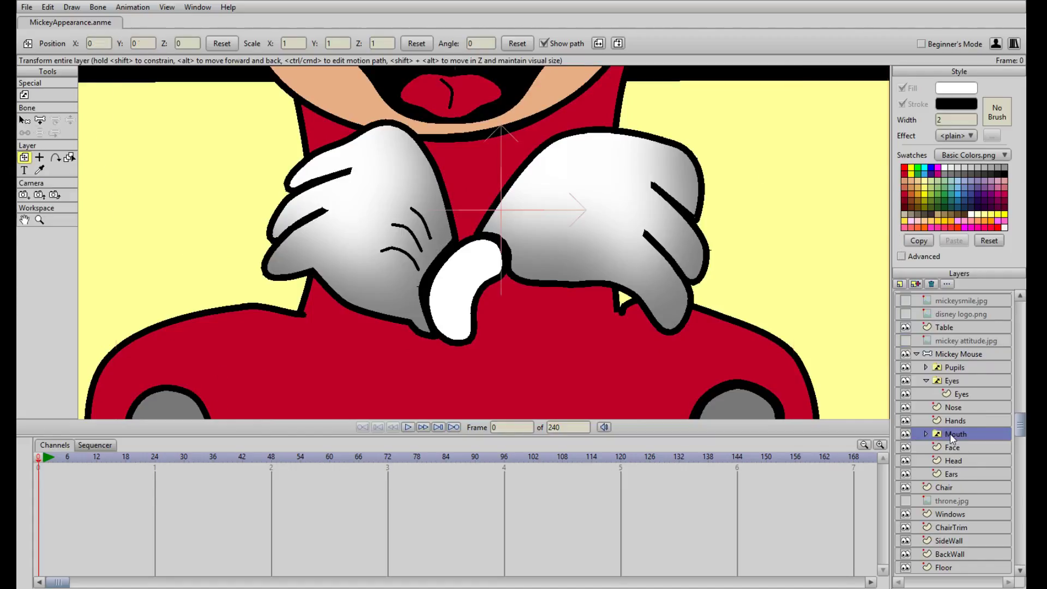
left_click(957, 421)
scroll(648, 355, "up", 2)
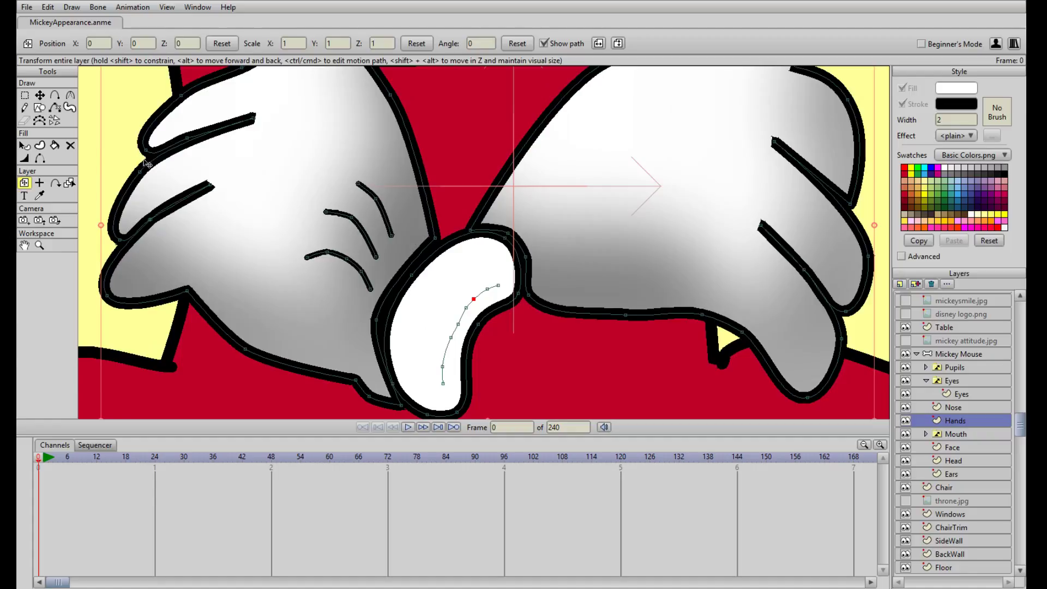
left_click(24, 145)
left_click(473, 294)
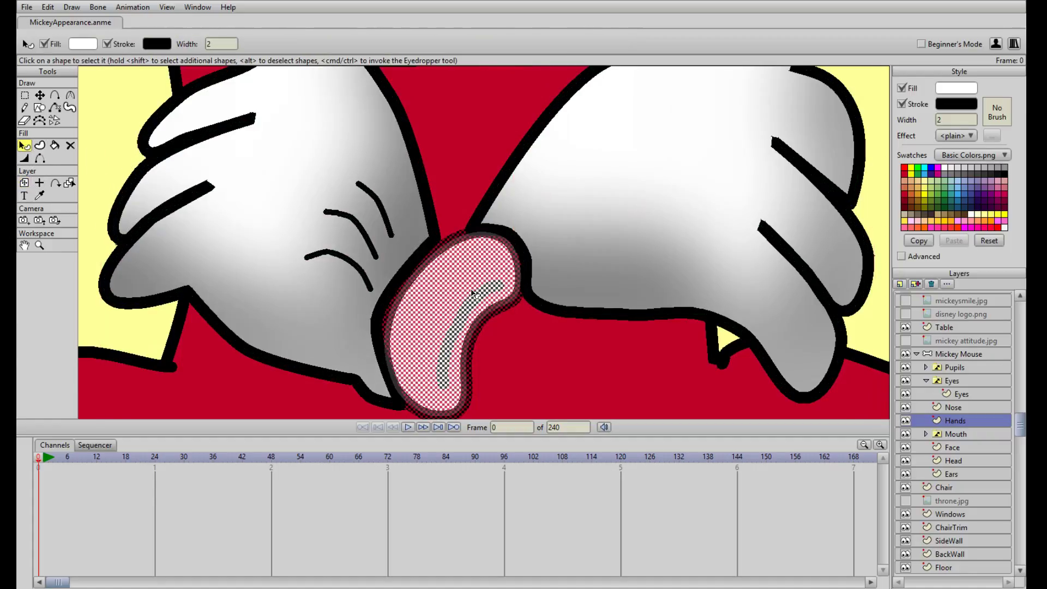
key("Down")
left_click(563, 358)
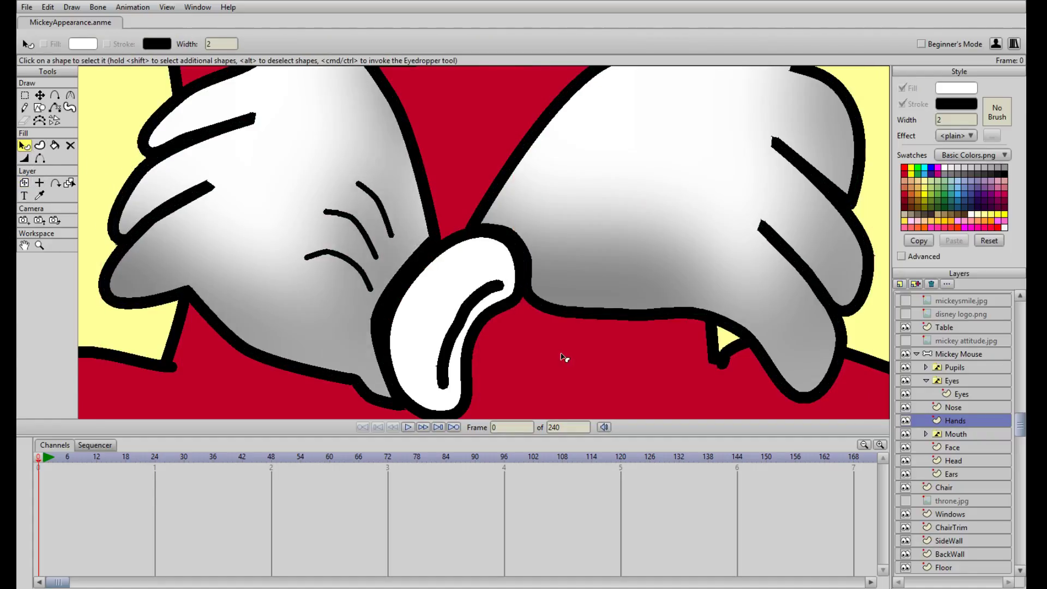
Set the stroke width of the cuff's inner crease line to 1
scroll(523, 328, "down", 1)
scroll(534, 338, "up", 1)
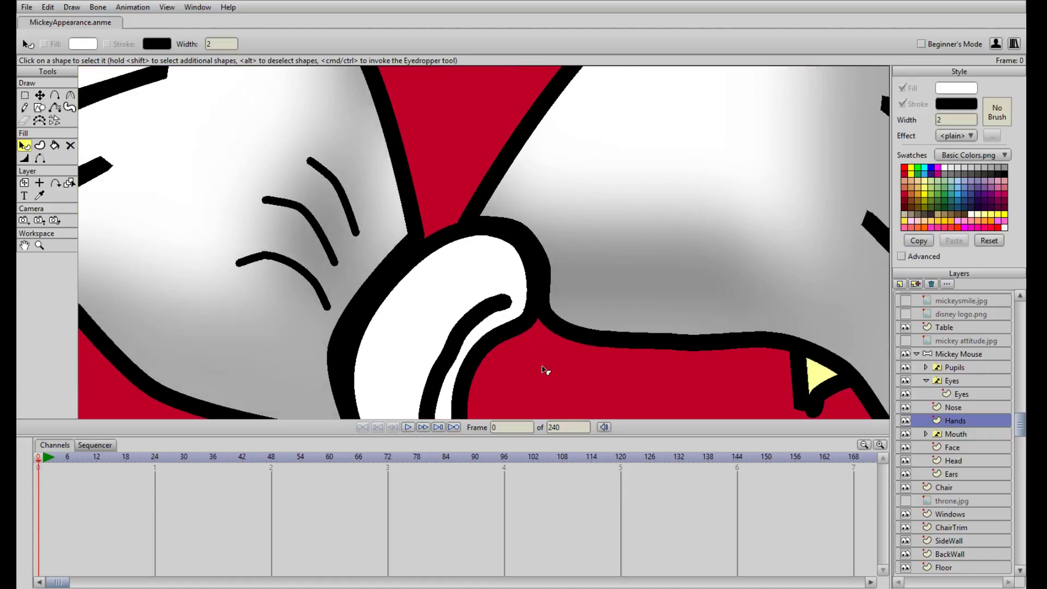
scroll(542, 367, "up", 1)
key("t")
double_click(474, 223)
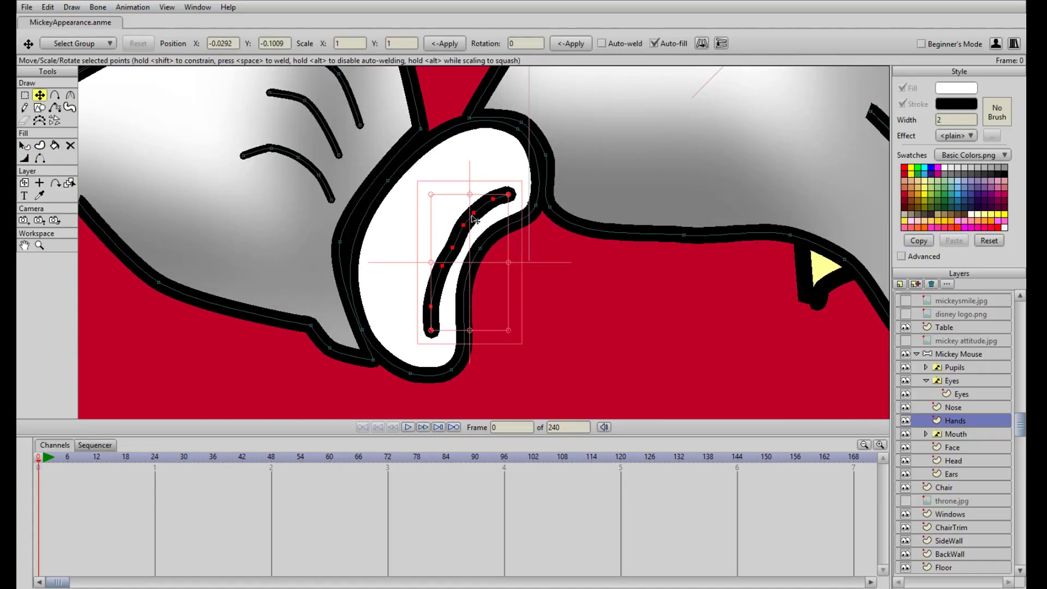
key("q")
left_click(468, 223)
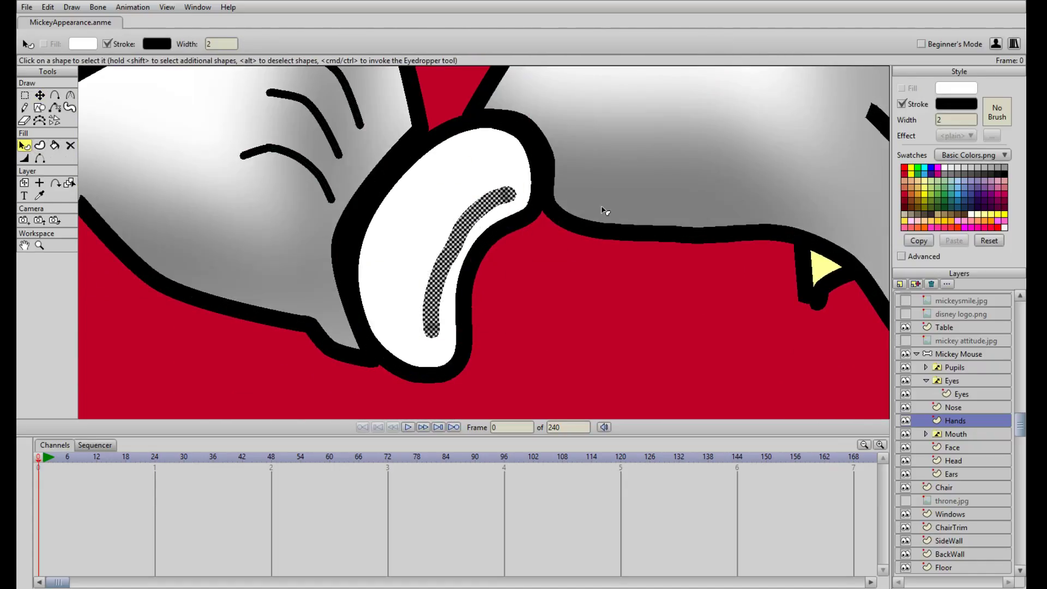
left_click(930, 119)
key("Return")
scroll(447, 241, "up", 2)
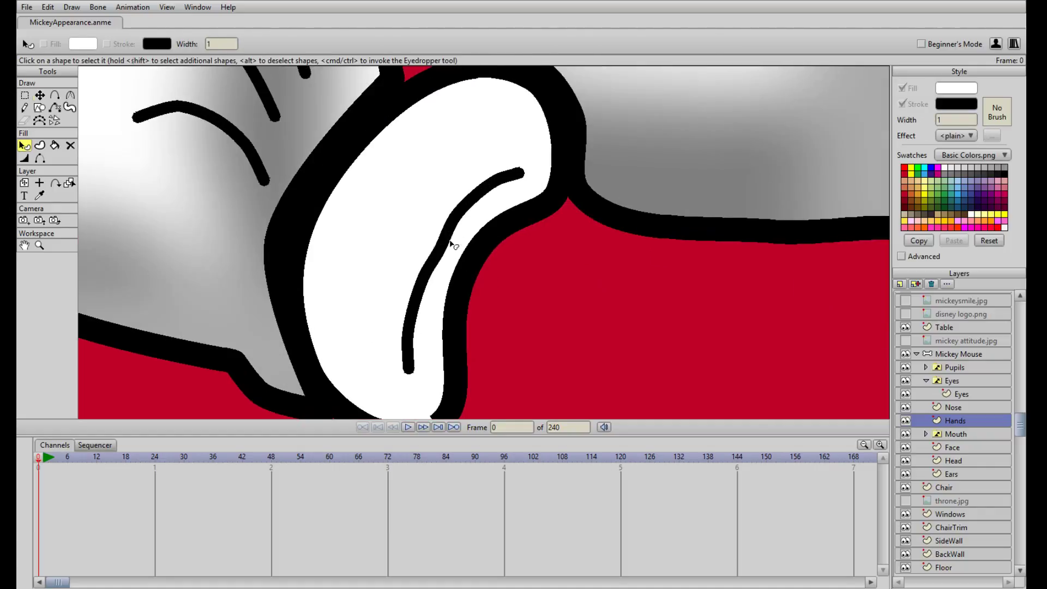
Delete the three points along the upper part of the cuff's crease line, keeping its end point
key("t")
left_click(440, 251)
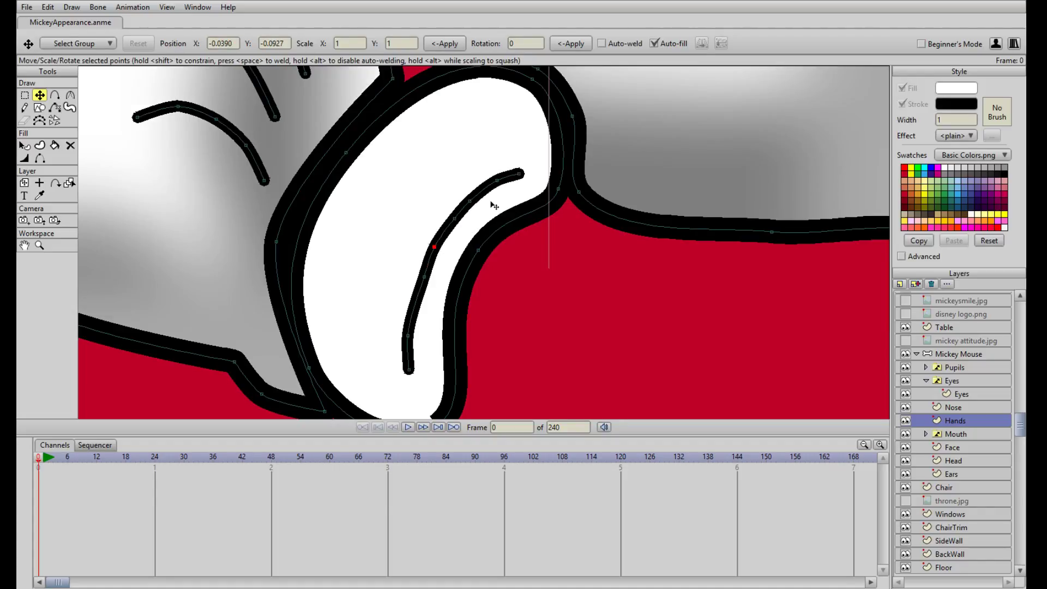
key("g")
left_click_drag(455, 231, 506, 170)
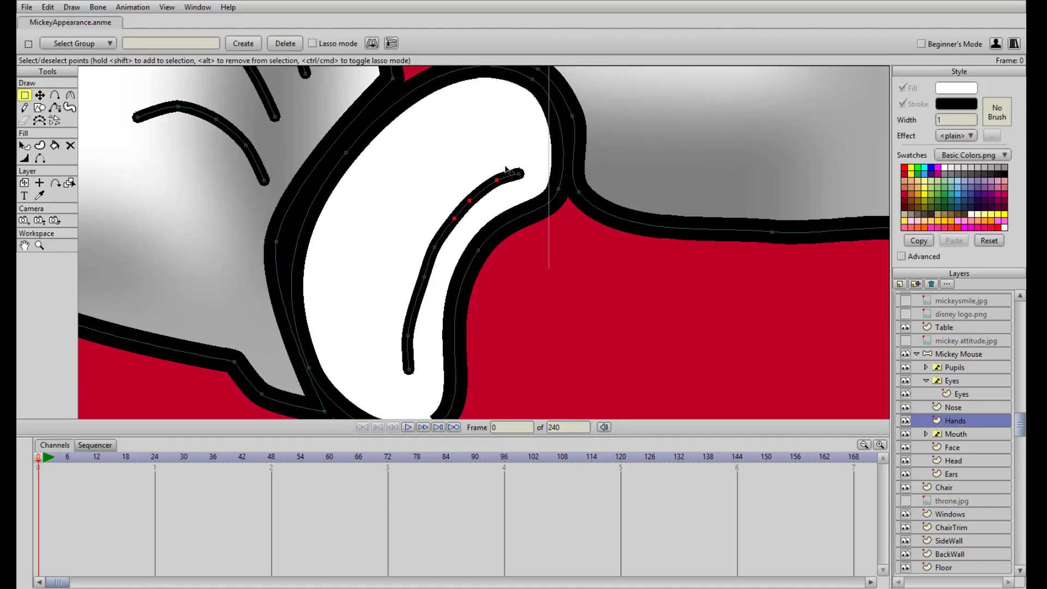
key("Delete")
Reshape the cuff's crease line into a smooth curve following the cuff's inner edge by moving its remaining points
key("t")
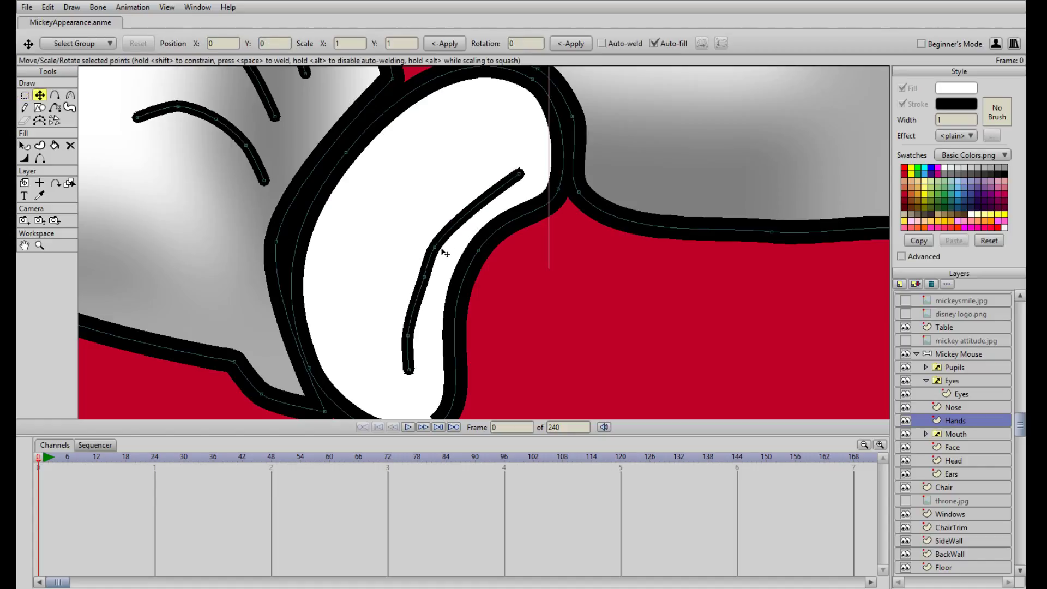
left_click_drag(435, 245, 452, 203)
left_click(425, 278)
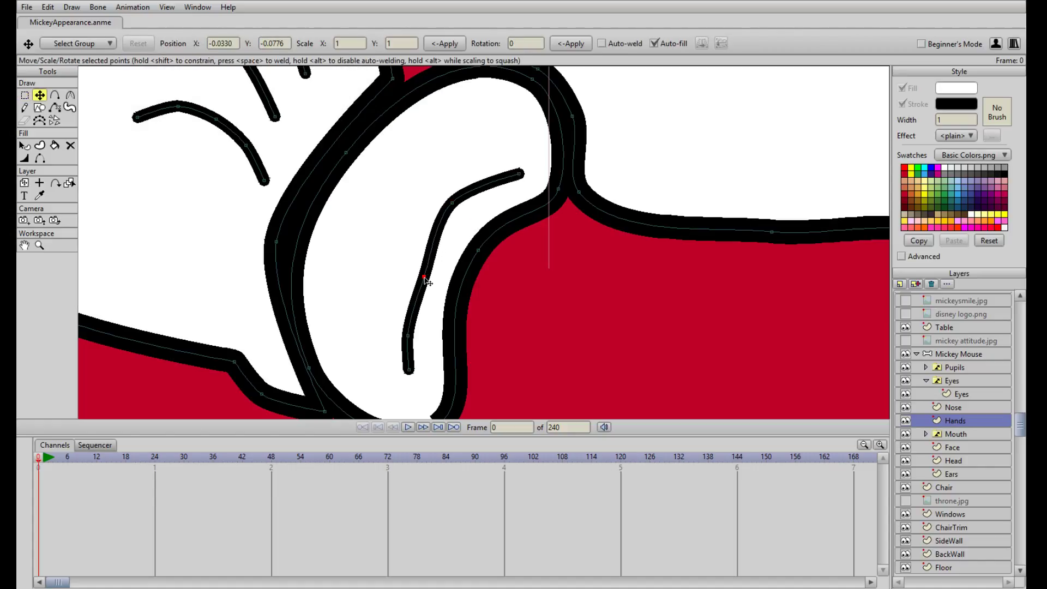
left_click_drag(425, 278, 412, 273)
left_click_drag(419, 332, 391, 299)
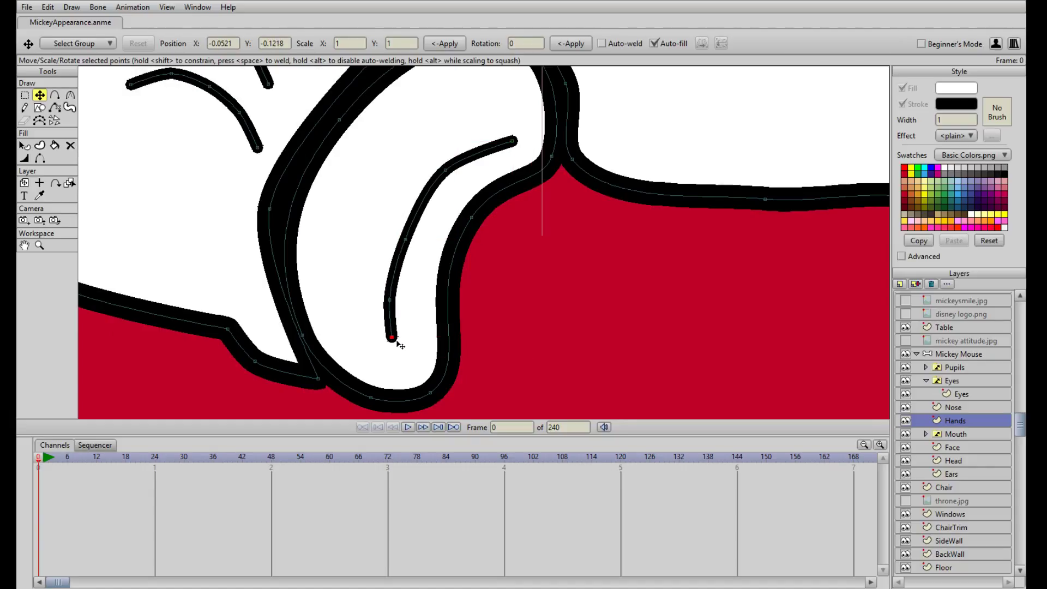
left_click_drag(406, 239, 402, 236)
left_click_drag(512, 141, 508, 136)
left_click_drag(445, 170, 444, 167)
scroll(446, 171, "down", 5)
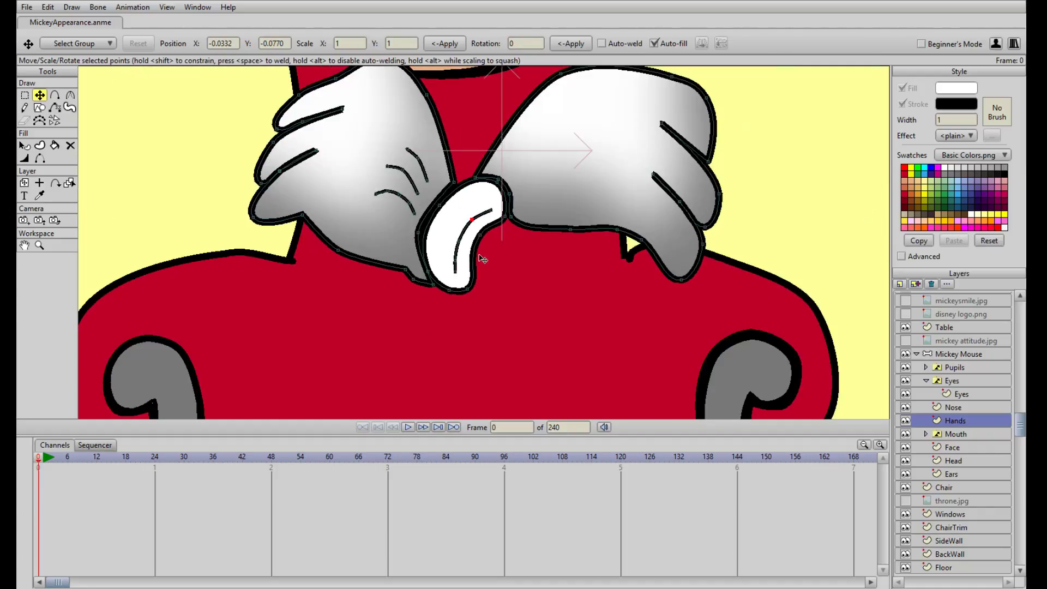
Copy the shaded style from the left glove to the cuff shape
left_click(27, 146)
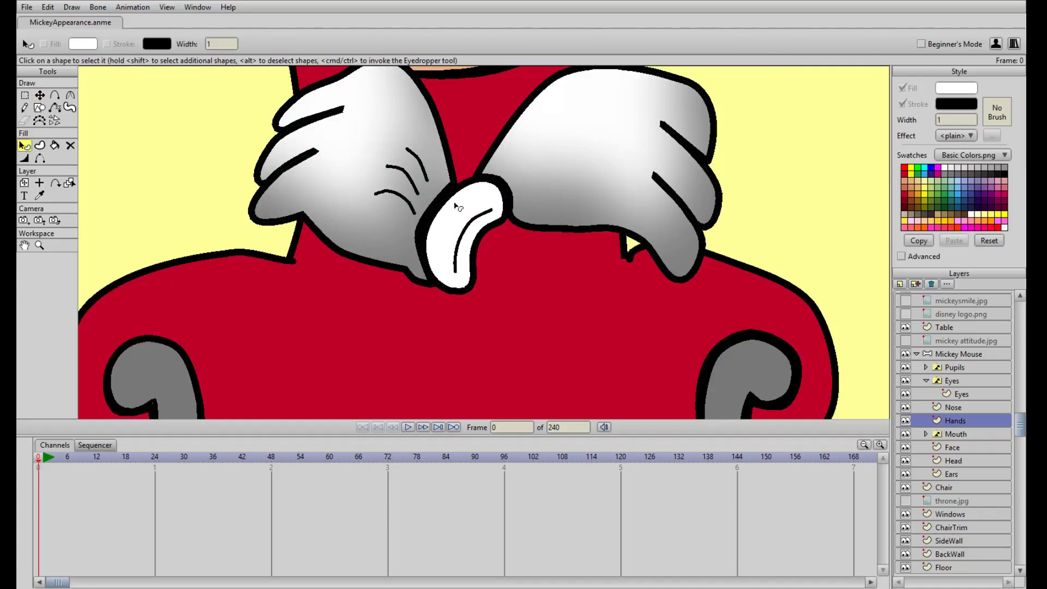
left_click(444, 205)
left_click(39, 195)
left_click(382, 121)
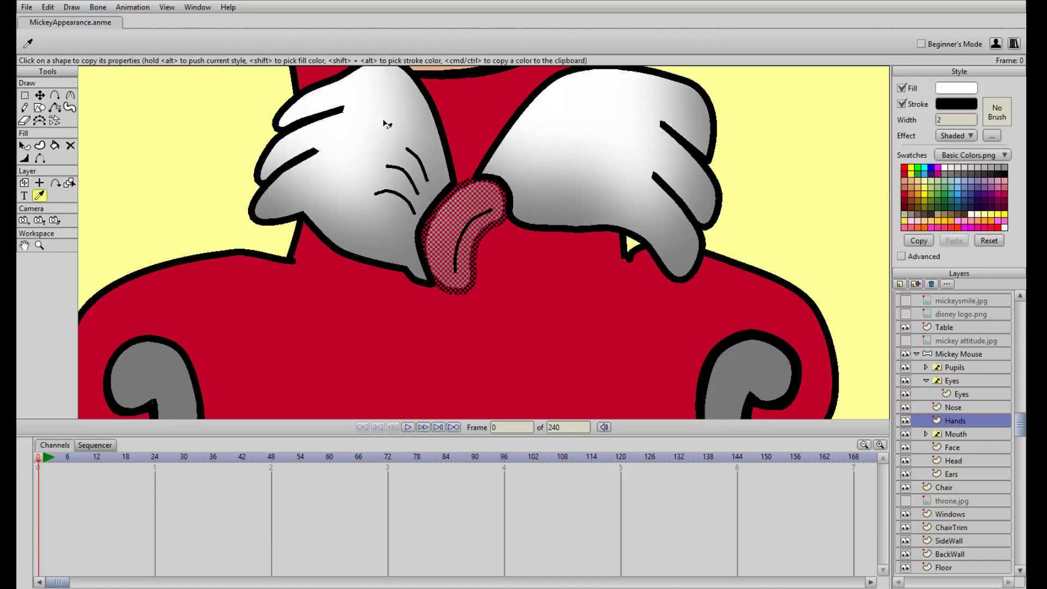
left_click(23, 145)
left_click(386, 338)
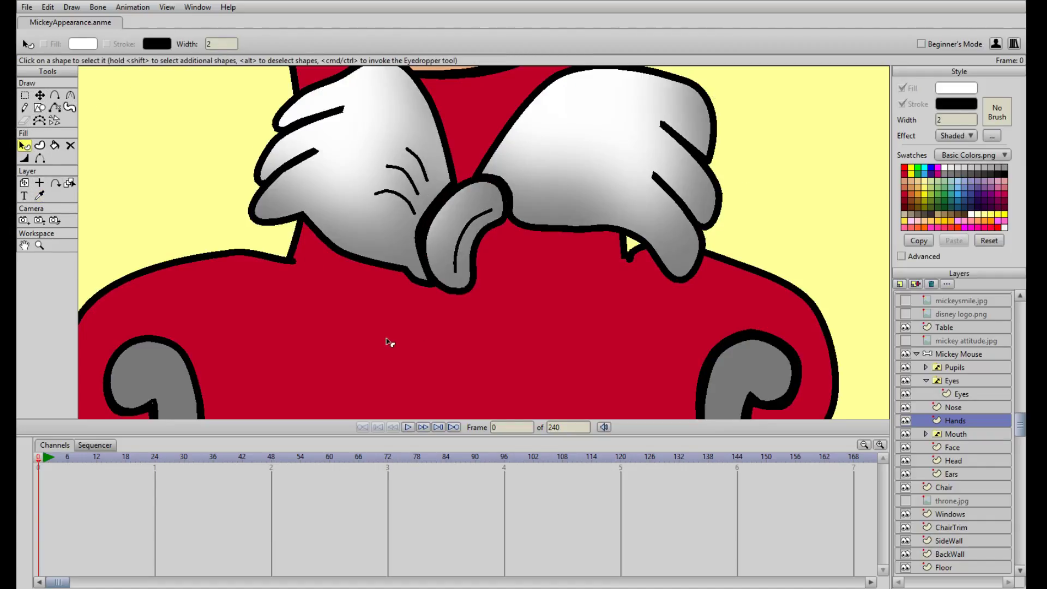
Move the whole cuff shape slightly left, toward the left glove
scroll(514, 175, "down", 10)
scroll(519, 242, "up", 10)
scroll(519, 241, "up", 4)
key("t")
left_click(440, 161)
left_click_drag(440, 162, 426, 164)
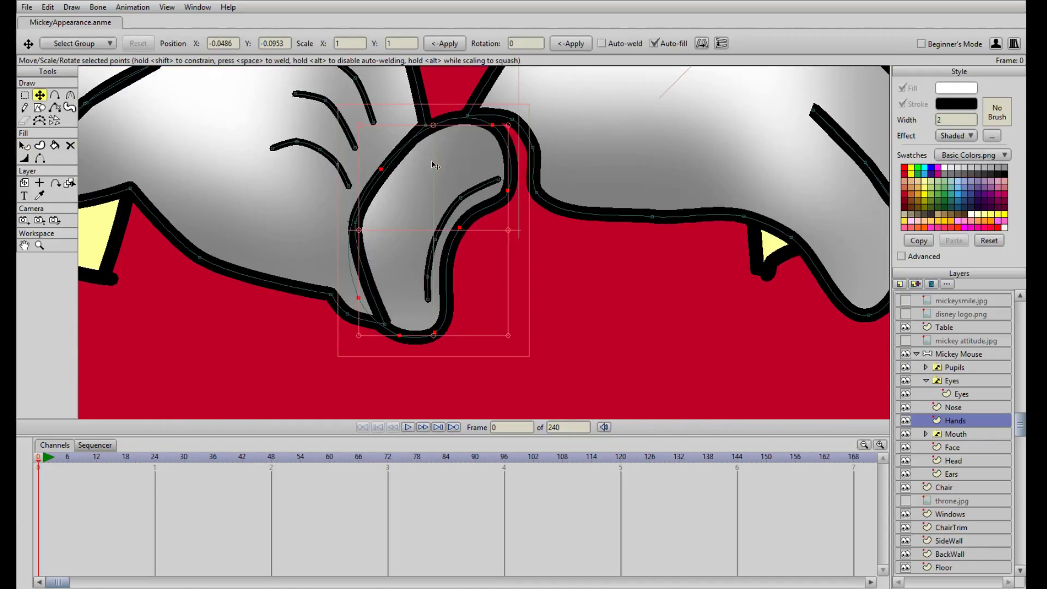
Shift the crease line left so it sits inside the moved cuff
key("q")
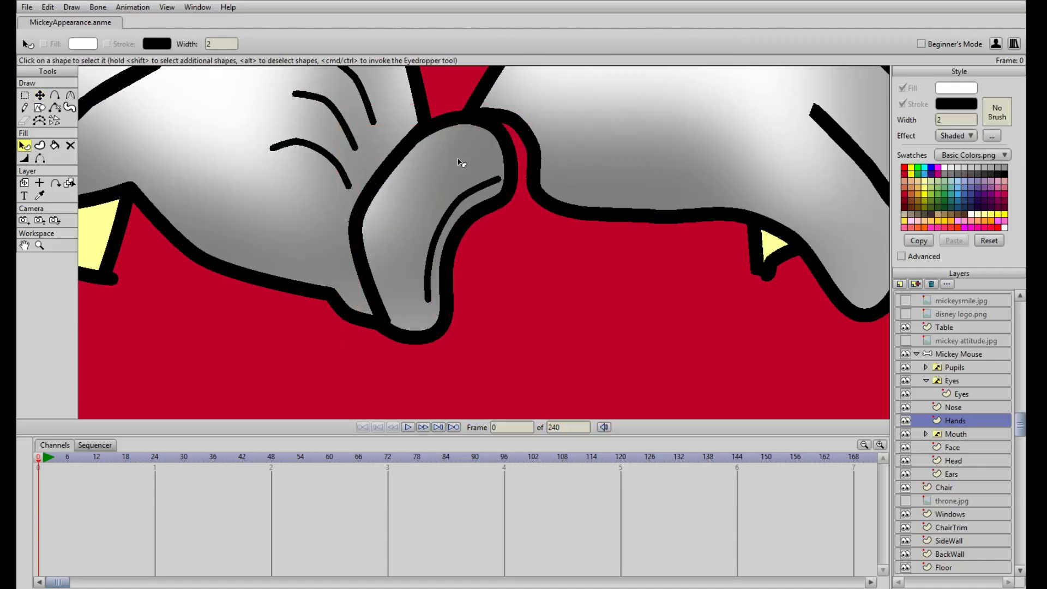
left_click(461, 163)
key("t")
mouse_move(461, 163)
left_mouse_down()
mouse_move(446, 192)
mouse_move(465, 190)
mouse_move(470, 170)
left_mouse_up()
left_click(475, 190)
scroll(566, 243, "down", 5)
scroll(484, 234, "up", 4)
left_click(468, 179)
left_click(459, 207)
left_click_drag(459, 207, 458, 202)
Compare the finished gloves and cuff with the mickey attitude.jpg reference by showing and hiding it repeatedly
scroll(460, 203, "down", 6)
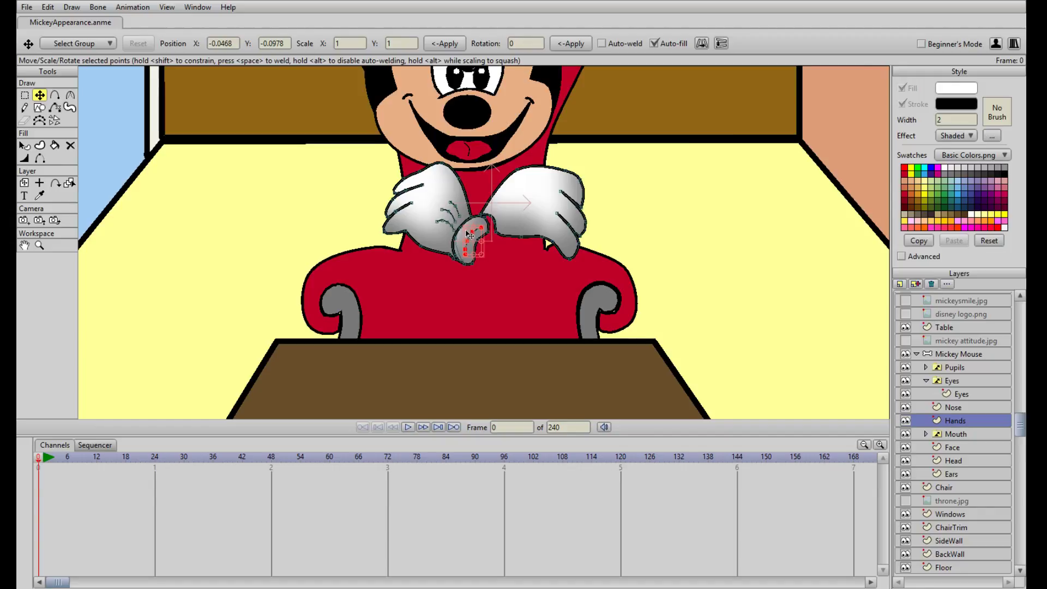
scroll(537, 239, "up", 5)
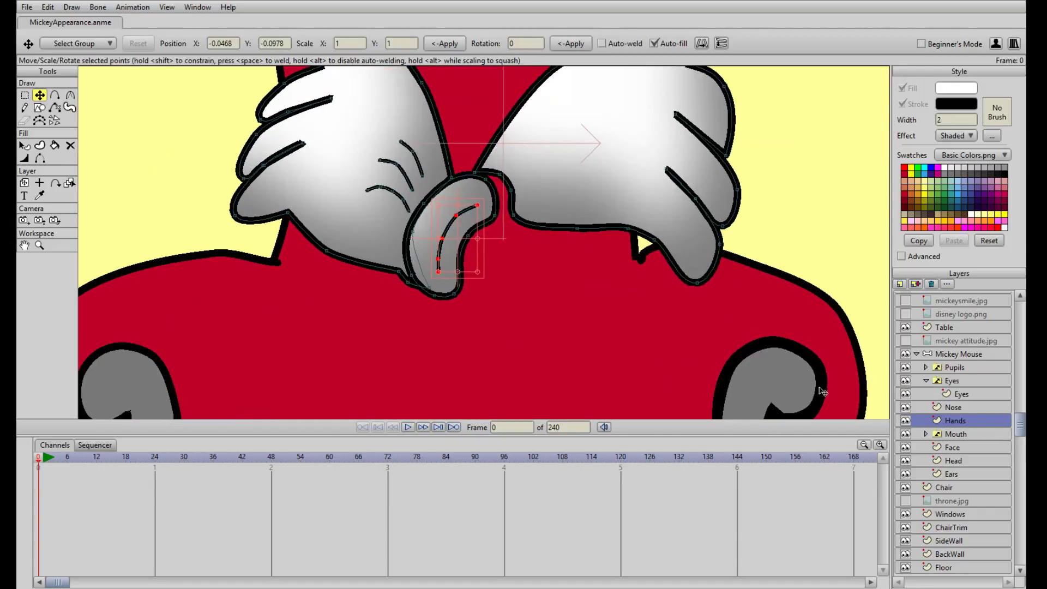
scroll(649, 305, "down", 2)
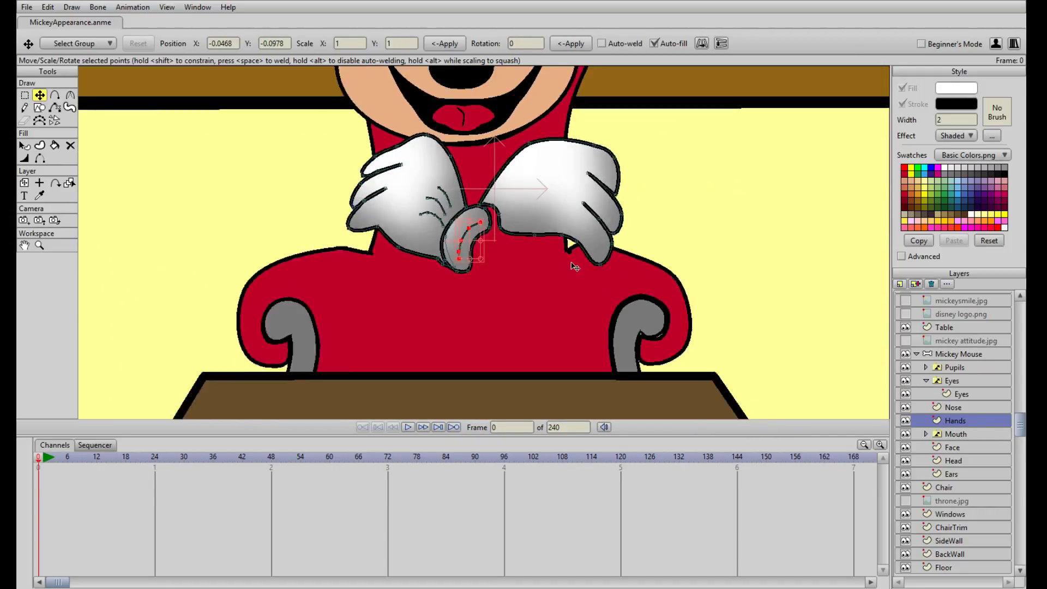
scroll(572, 262, "down", 2)
scroll(533, 257, "down", 1)
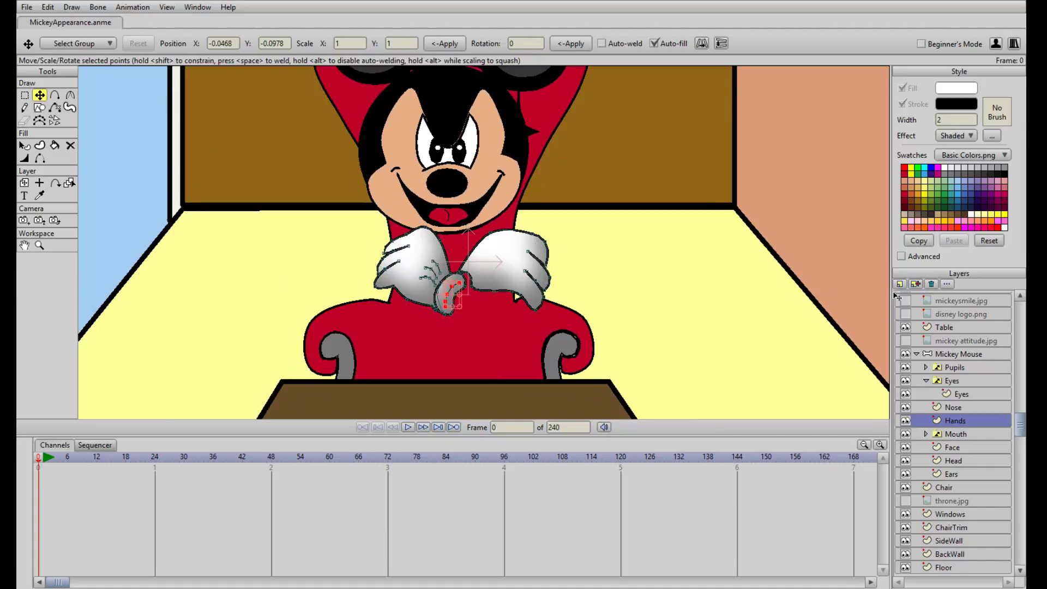
left_click(906, 341)
left_click(906, 341)
left_click(906, 340)
left_click(906, 341)
left_click(906, 340)
left_click(905, 341)
Adjust the outline points around the lower fingers of the right glove
scroll(492, 284, "up", 4)
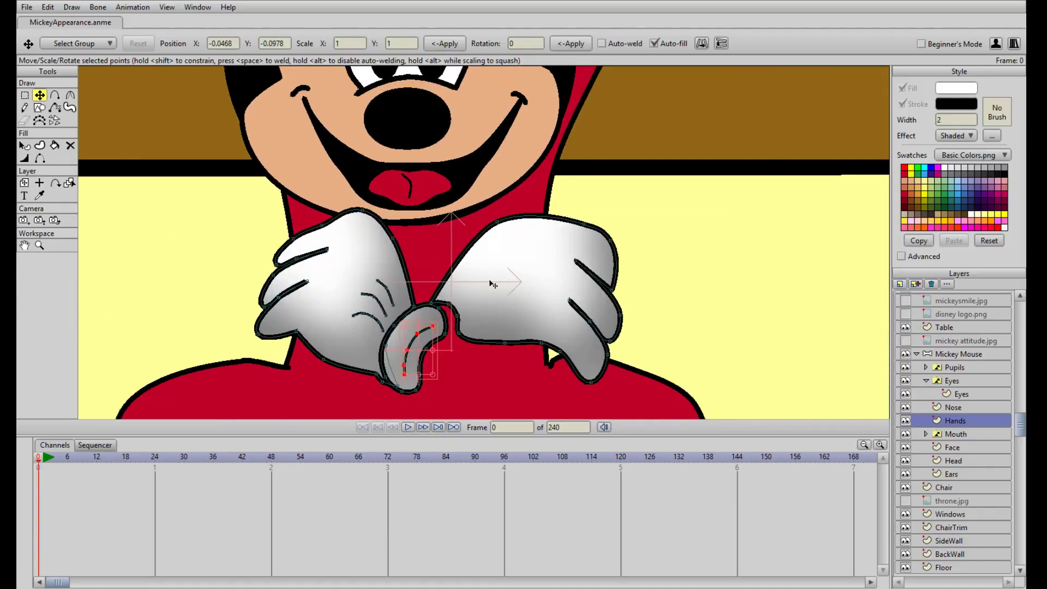
scroll(485, 240, "up", 3)
left_click(513, 213)
left_click_drag(513, 213, 514, 216)
left_click_drag(656, 211, 702, 245)
left_click_drag(764, 369, 680, 224)
left_click_drag(442, 273, 499, 268)
left_click_drag(583, 338, 585, 329)
left_click(616, 268)
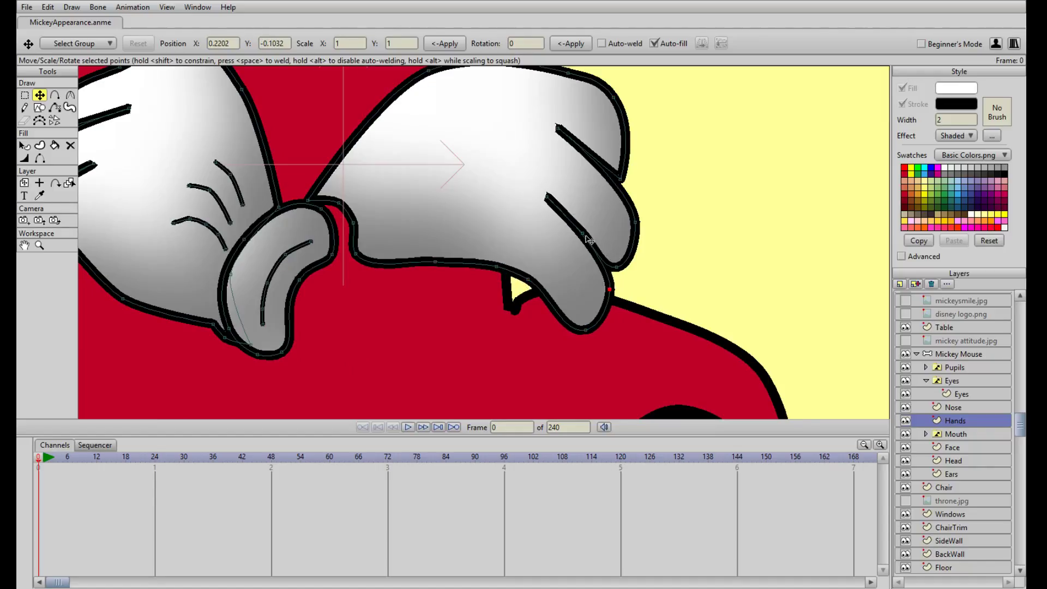
Round out the right glove's upper finger and top edge by moving their outline points, and check the hands in the scene
mouse_move(616, 267)
left_mouse_down()
mouse_move(636, 234)
mouse_move(627, 175)
mouse_move(616, 188)
left_mouse_up()
left_click_drag(617, 100, 621, 116)
left_click_drag(513, 116, 495, 209)
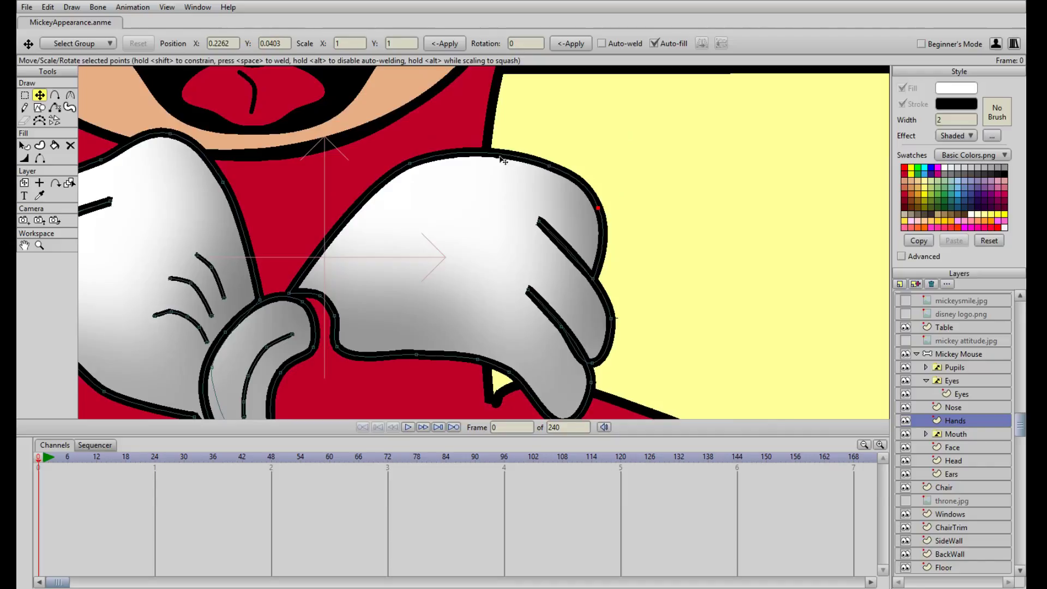
left_click_drag(544, 165, 548, 171)
left_click_drag(598, 209, 601, 220)
key("Home")
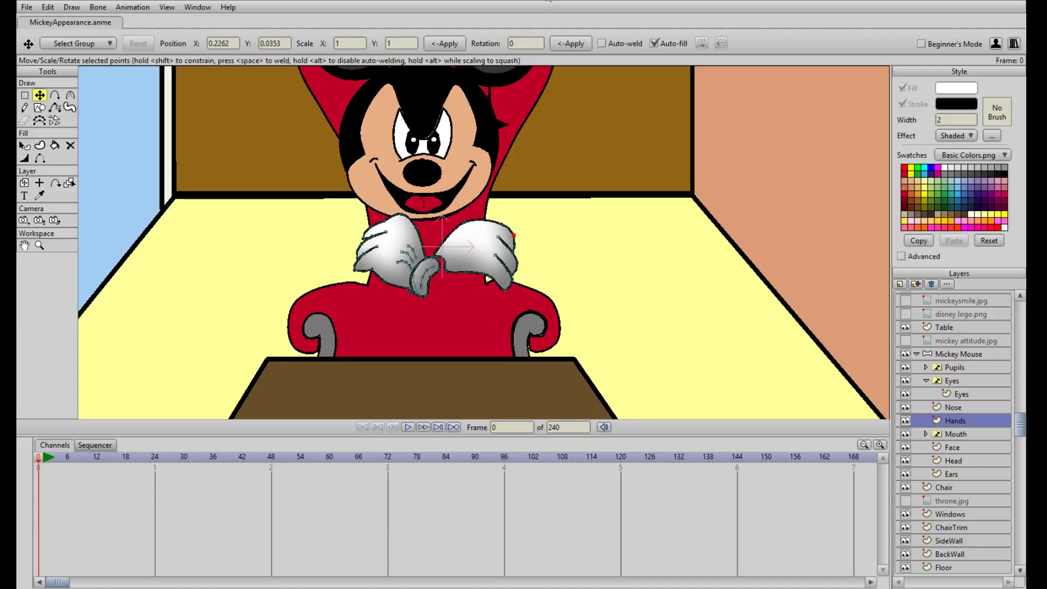
scroll(513, 193, "up", 3)
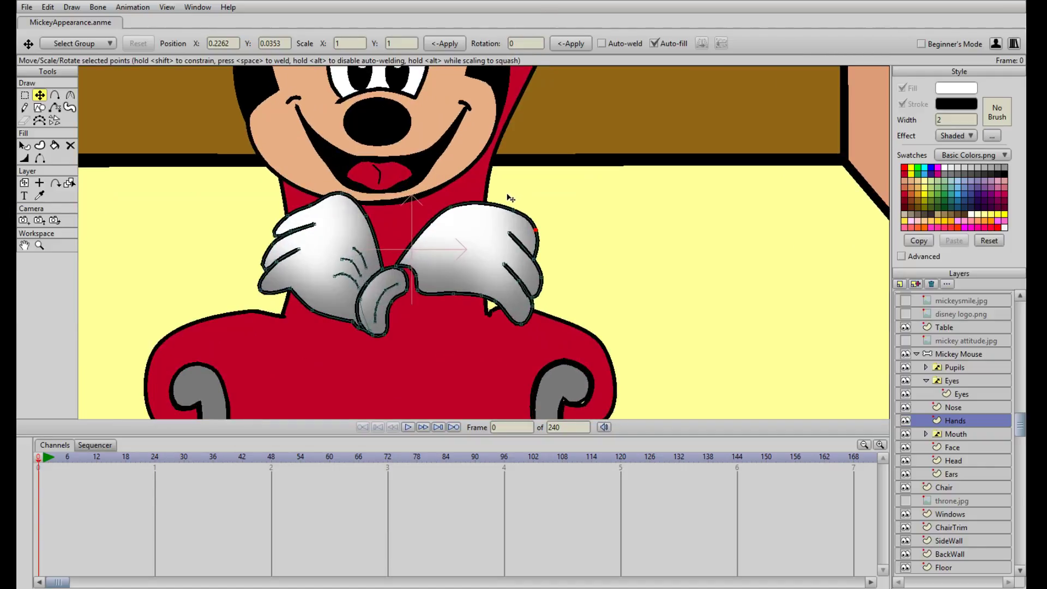
scroll(515, 191, "down", 3)
scroll(527, 186, "up", 1)
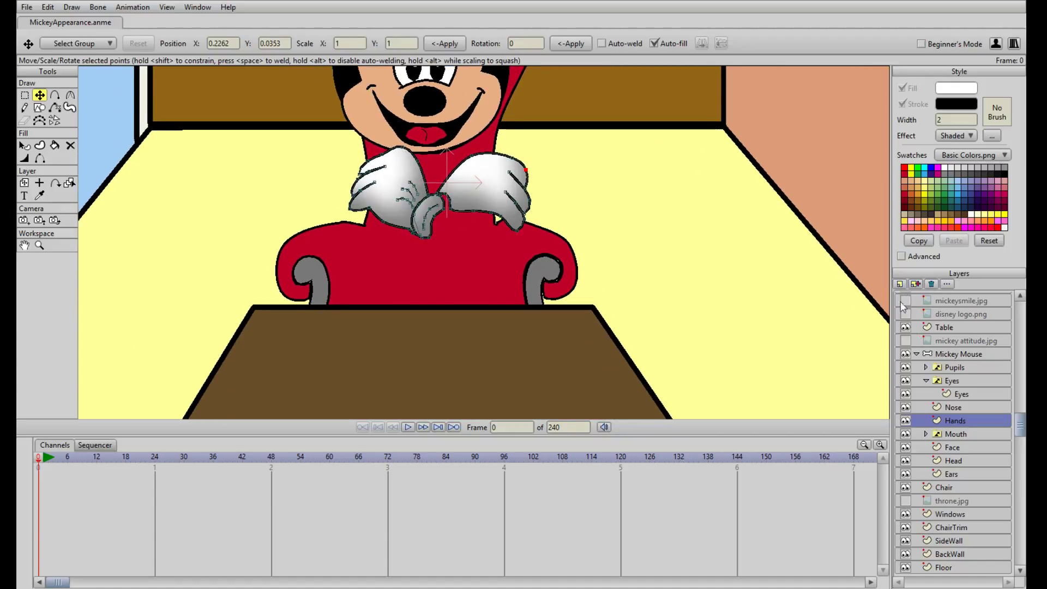
Add a new vector layer named Shoulders above the Hands layer
key("ctrl+shift+n")
type("Vec")
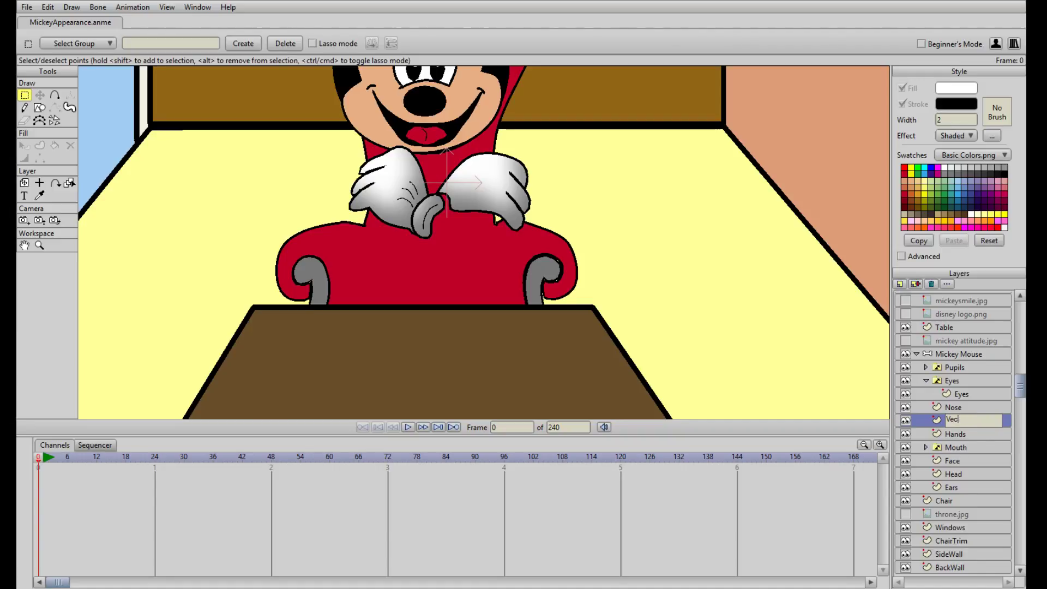
type("oulders")
key("Return")
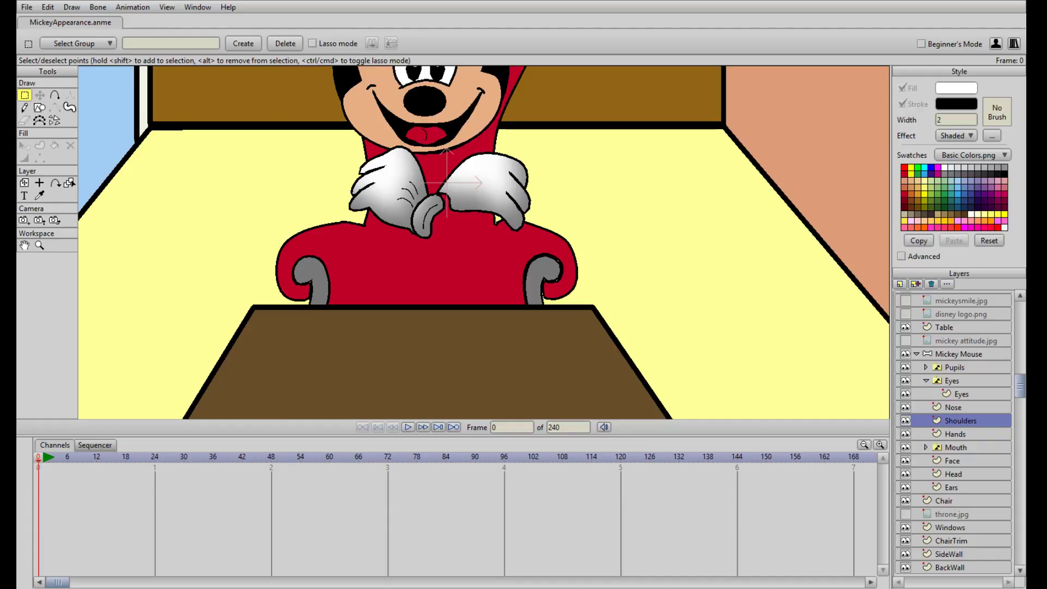
Examine the gloves in the scene and compare them with the mickey attitude.jpg reference
scroll(481, 204, "down", 3)
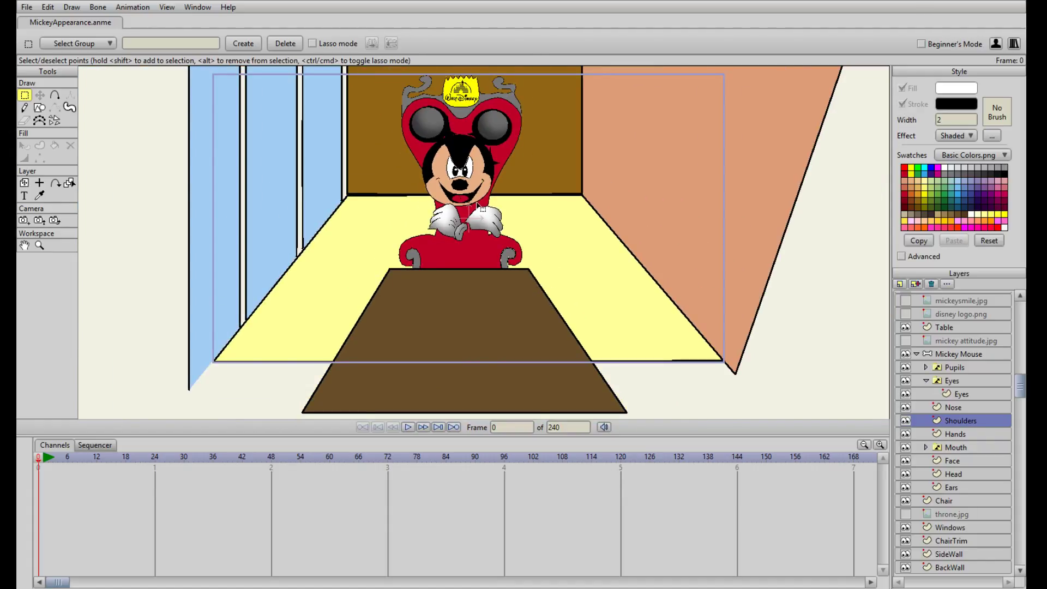
scroll(477, 206, "up", 2)
scroll(483, 218, "down", 5)
scroll(497, 221, "up", 3)
scroll(496, 218, "up", 4)
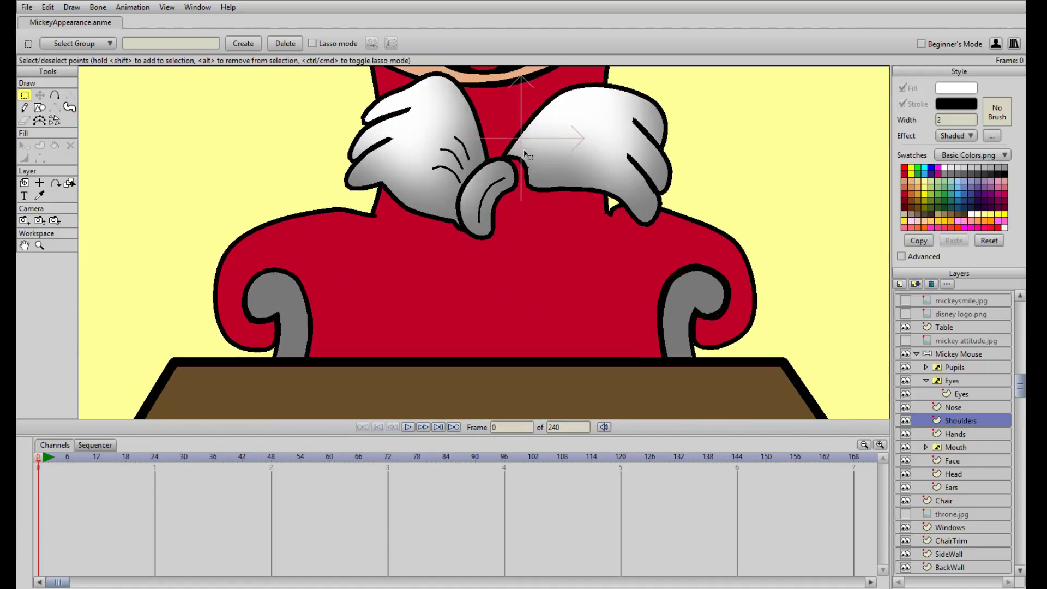
left_click(905, 340)
left_click(906, 340)
left_click(905, 340)
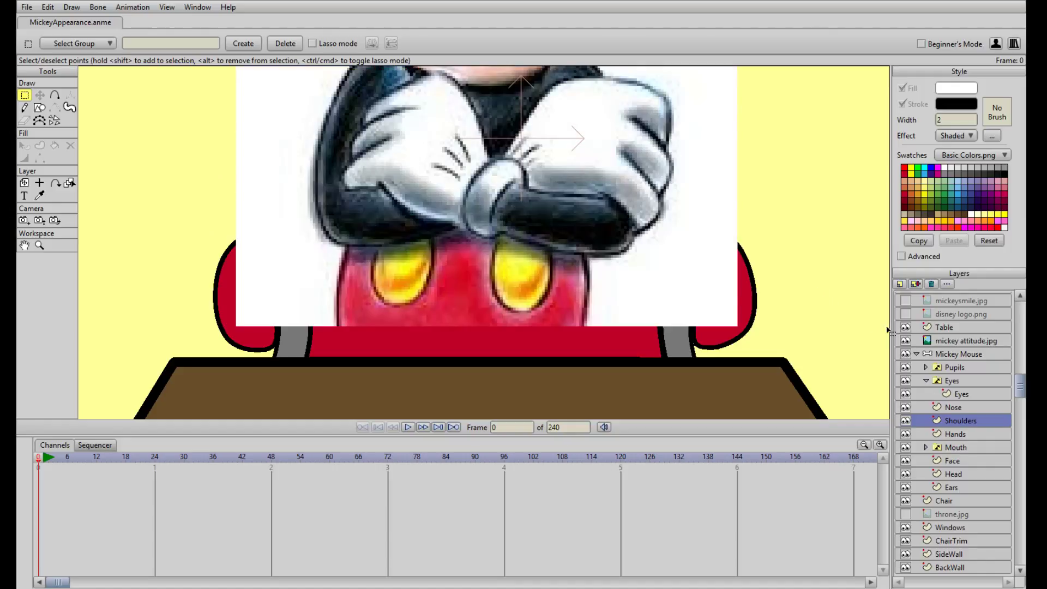
left_click(905, 340)
scroll(594, 218, "up", 3)
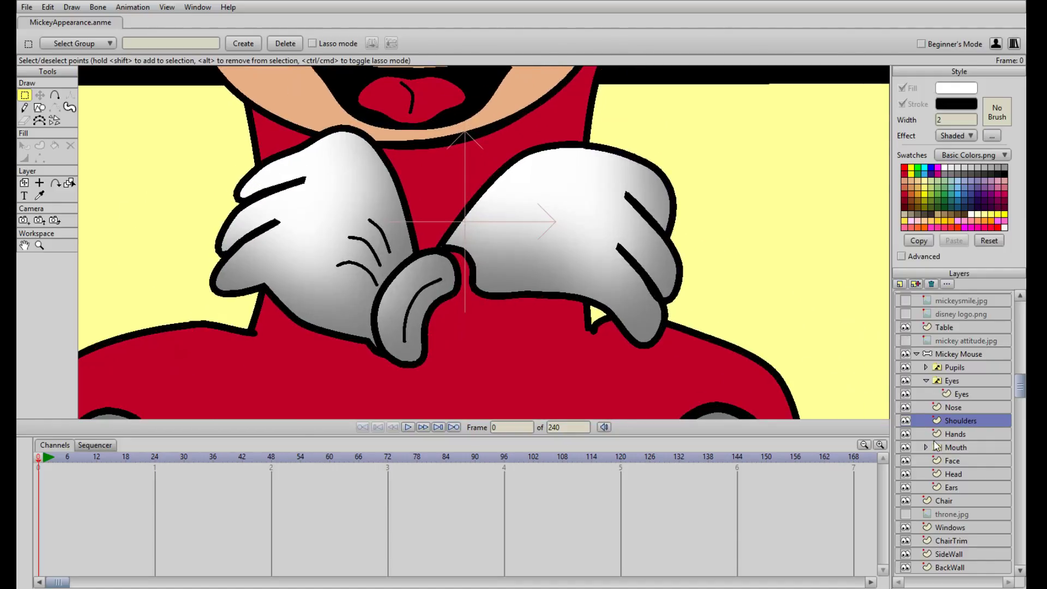
On the Hands layer, shift the whole right glove slightly left toward the cuff
left_click(955, 434)
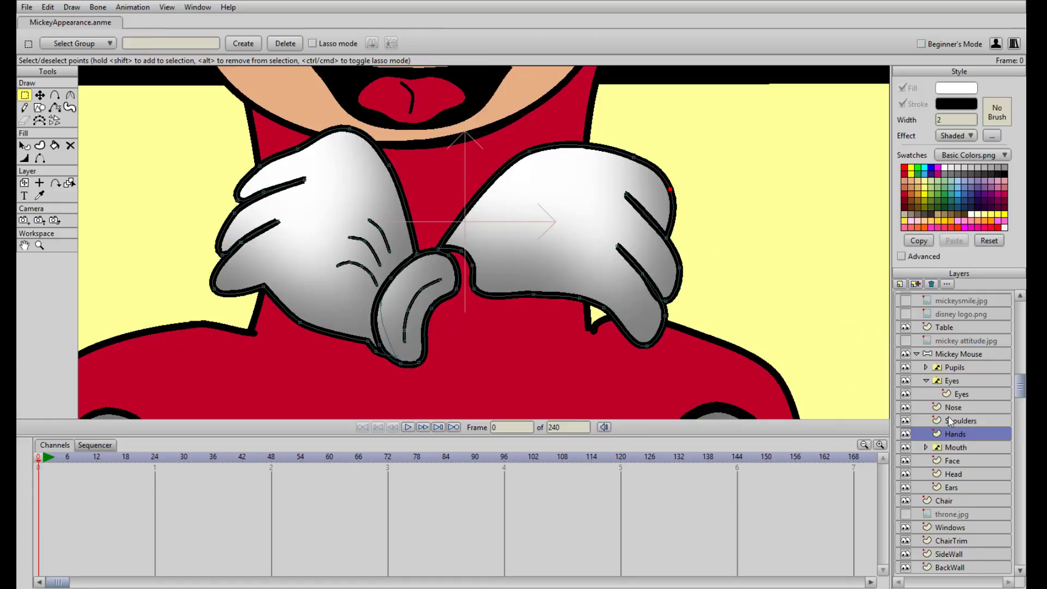
key("t")
left_click(545, 261)
left_click_drag(550, 214, 541, 218)
scroll(545, 217, "down", 2)
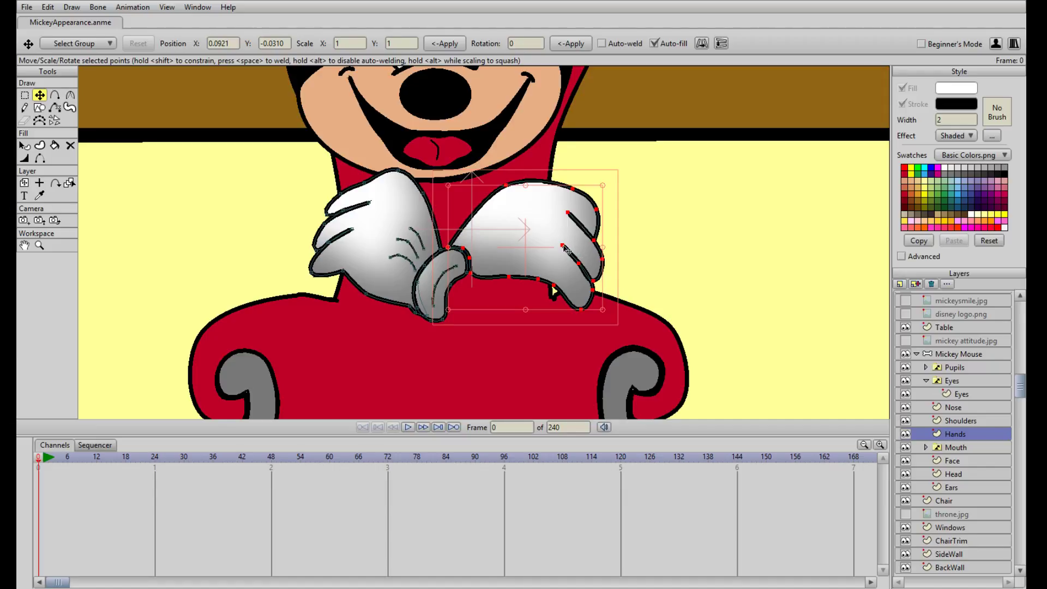
Draw three freehand crease lines on the right glove beside the cuff, following the mickey attitude.jpg reference
left_click(906, 342)
left_click(905, 342)
scroll(589, 327, "up", 4)
scroll(524, 315, "up", 2)
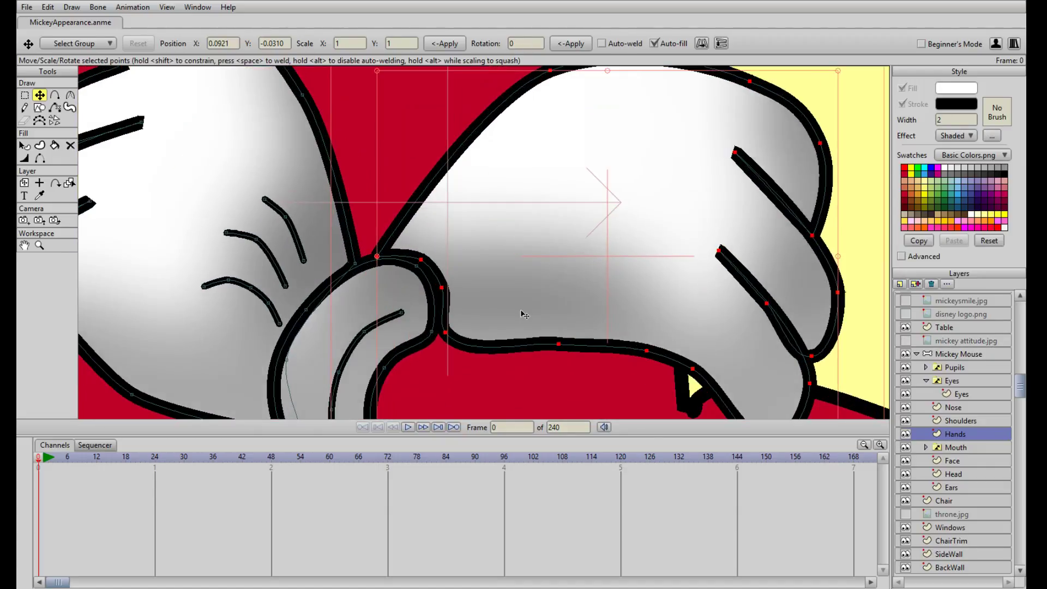
left_click(24, 108)
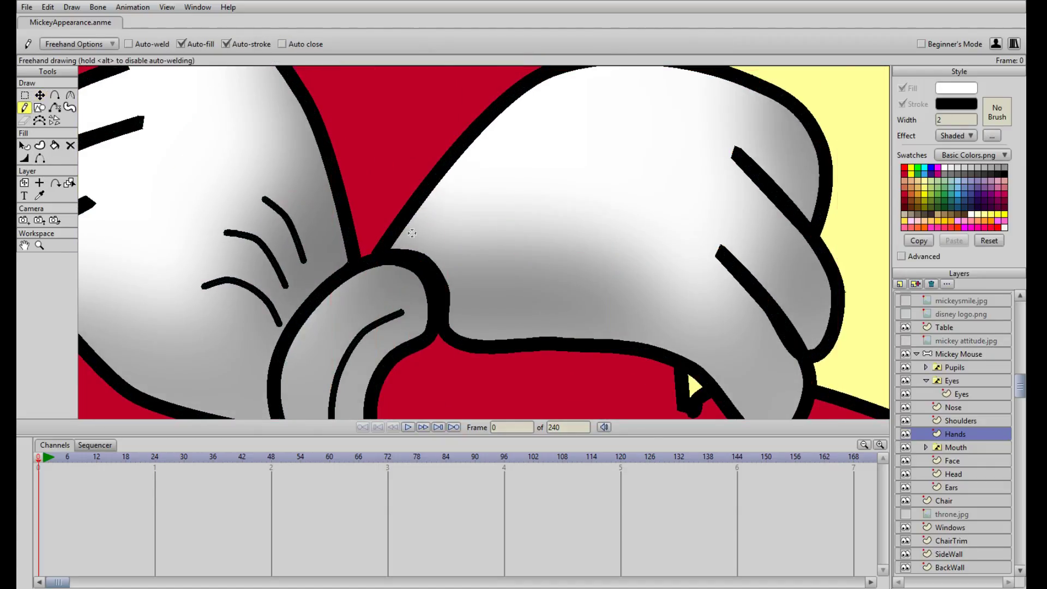
left_click_drag(428, 251, 483, 200)
left_click_drag(439, 276, 471, 252)
left_click_drag(457, 300, 555, 272)
scroll(555, 261, "down", 5)
scroll(555, 261, "up", 2)
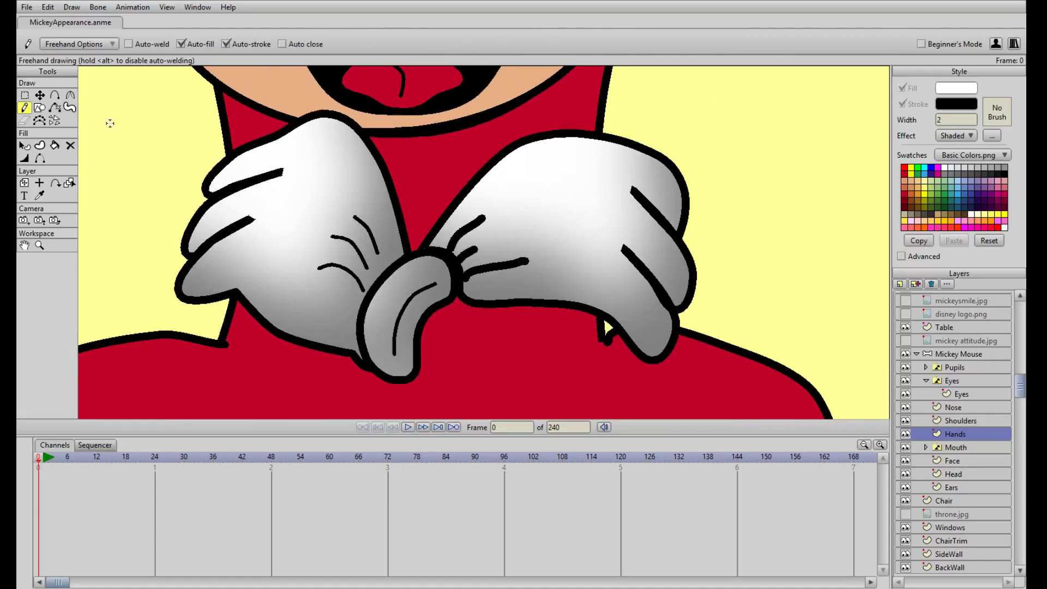
Set the stroke width of the right glove's three crease lines to 1
left_click(25, 148)
left_click(479, 221)
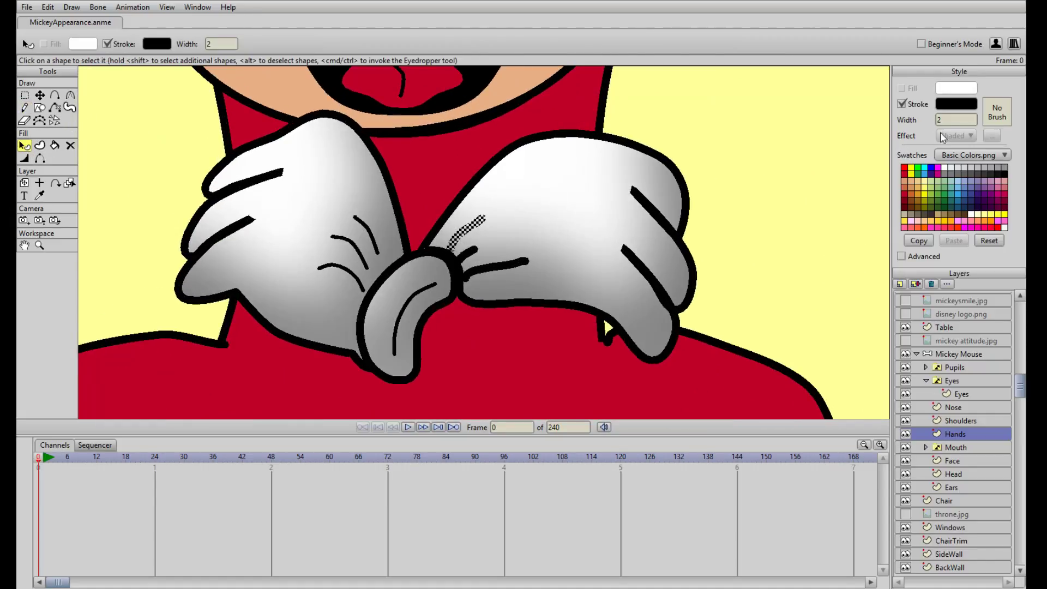
key("BackSpace")
type("1")
left_click(472, 252)
left_click(970, 115)
key("BackSpace")
type("1")
left_click(508, 270)
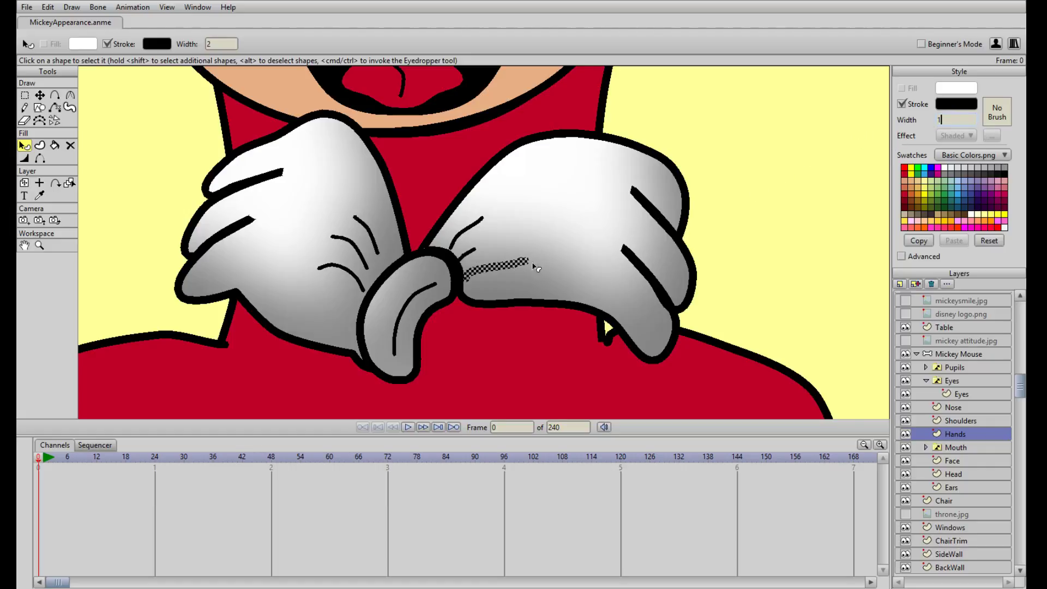
left_click(531, 275)
Smooth and lengthen the right glove's lowest crease line by moving its points
scroll(535, 278, "up", 3)
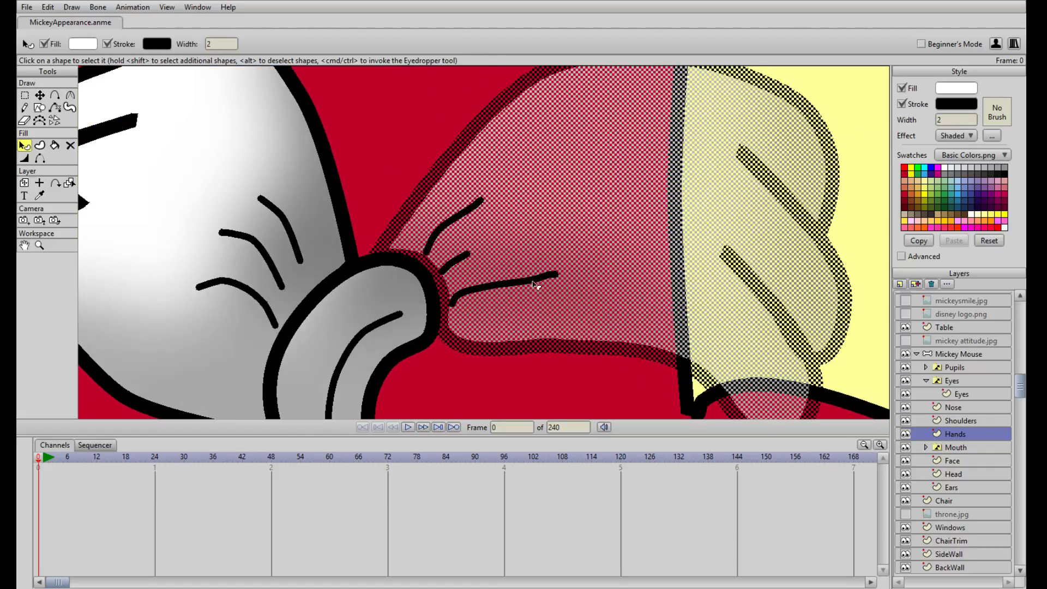
key("t")
left_click(555, 276)
left_click(475, 287)
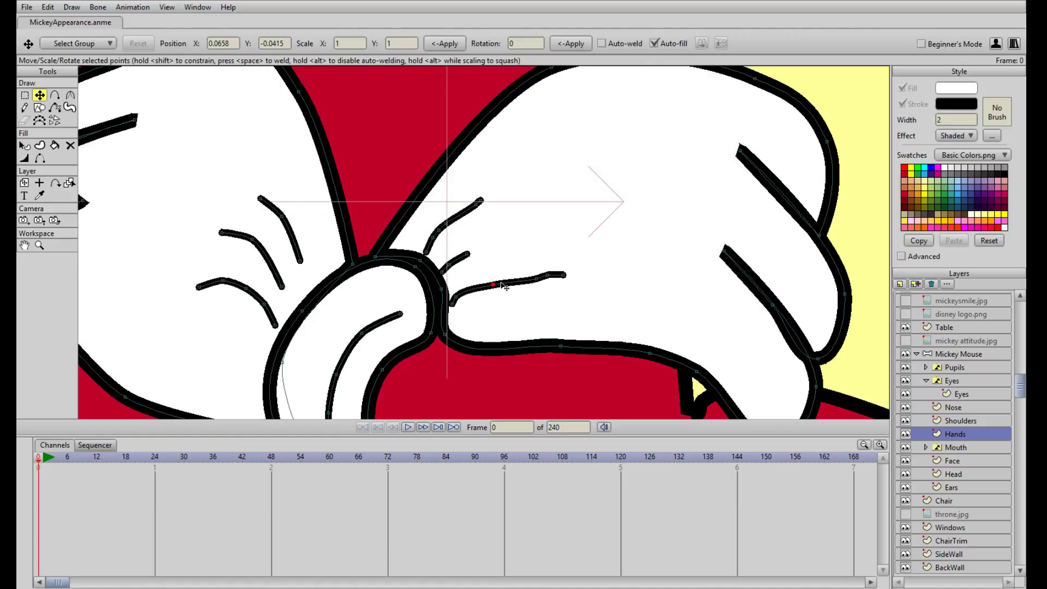
left_click(453, 304)
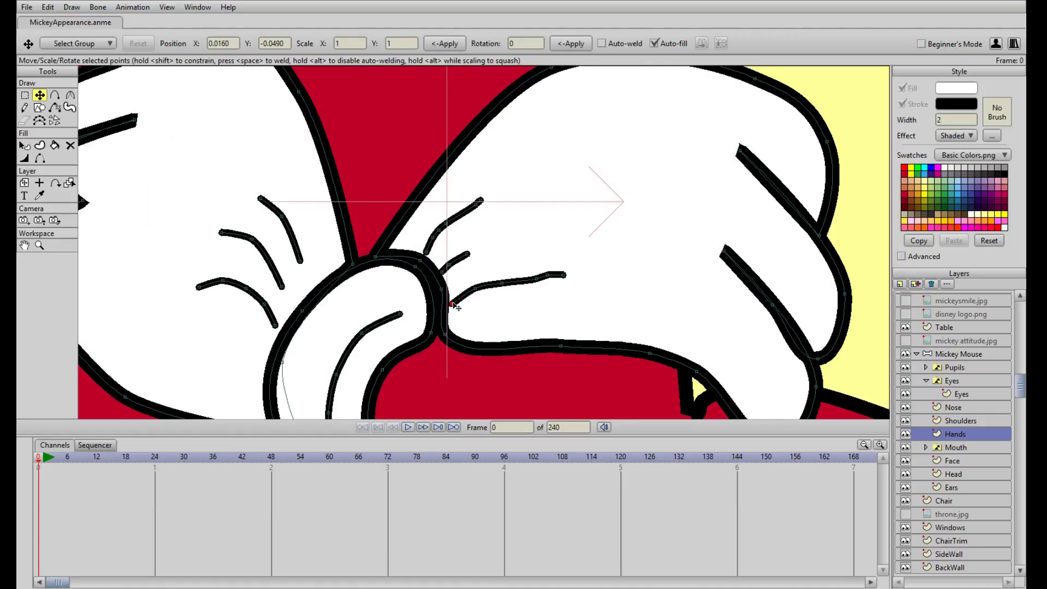
mouse_move(501, 283)
left_mouse_down()
mouse_move(571, 275)
mouse_move(537, 276)
left_mouse_up()
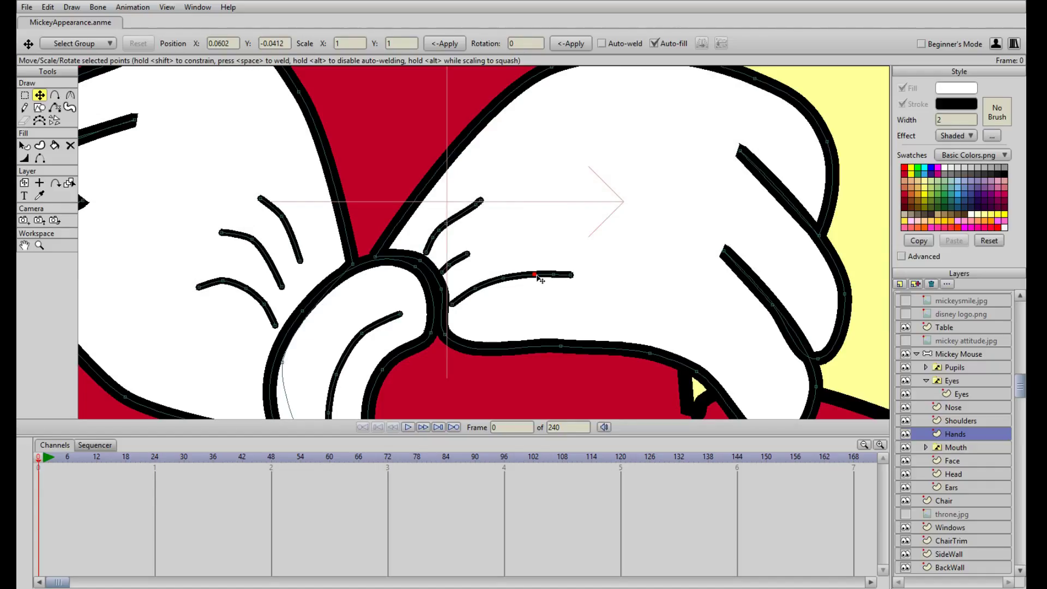
Reshape the right glove's middle and upper creases by moving their points and deleting an extra point on the upper one
left_click_drag(468, 254, 425, 251)
left_click(454, 266)
left_click_drag(481, 202, 471, 225)
left_click(476, 210)
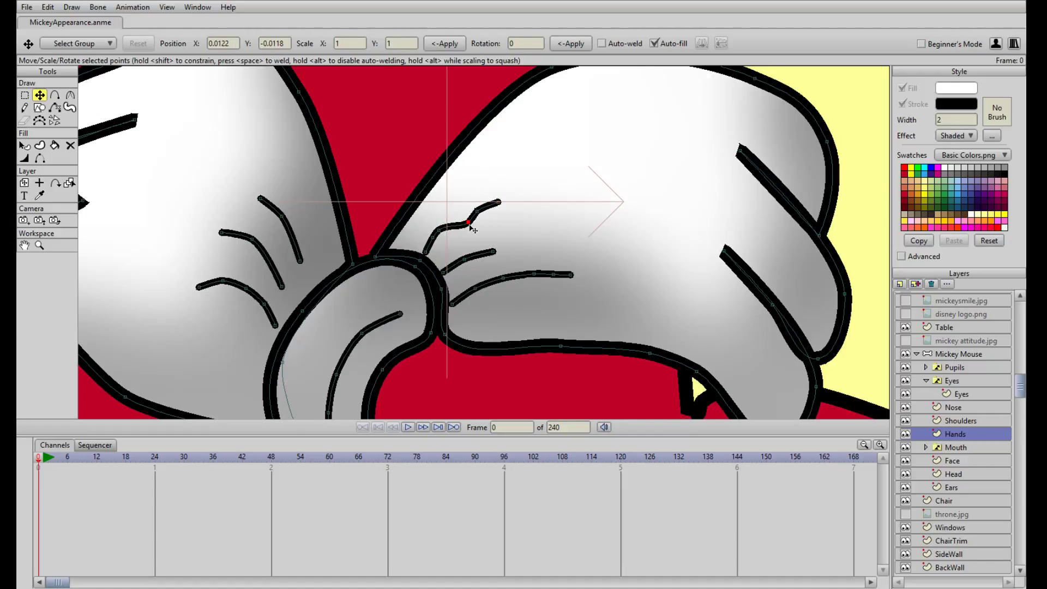
key("ctrl+z")
left_click(440, 231)
key("Delete")
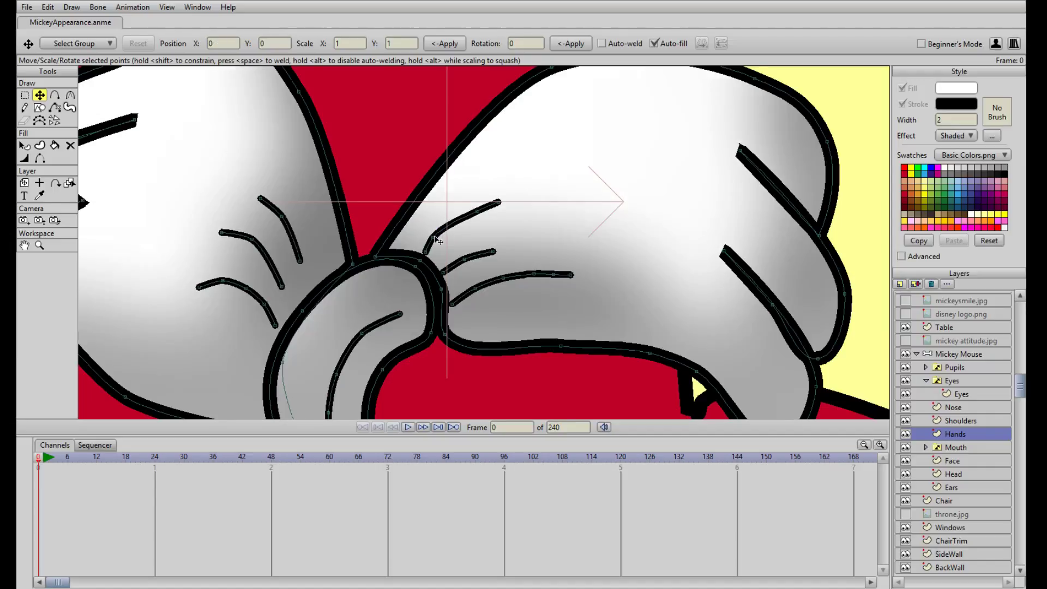
left_click_drag(434, 237, 506, 204)
scroll(511, 214, "down", 4)
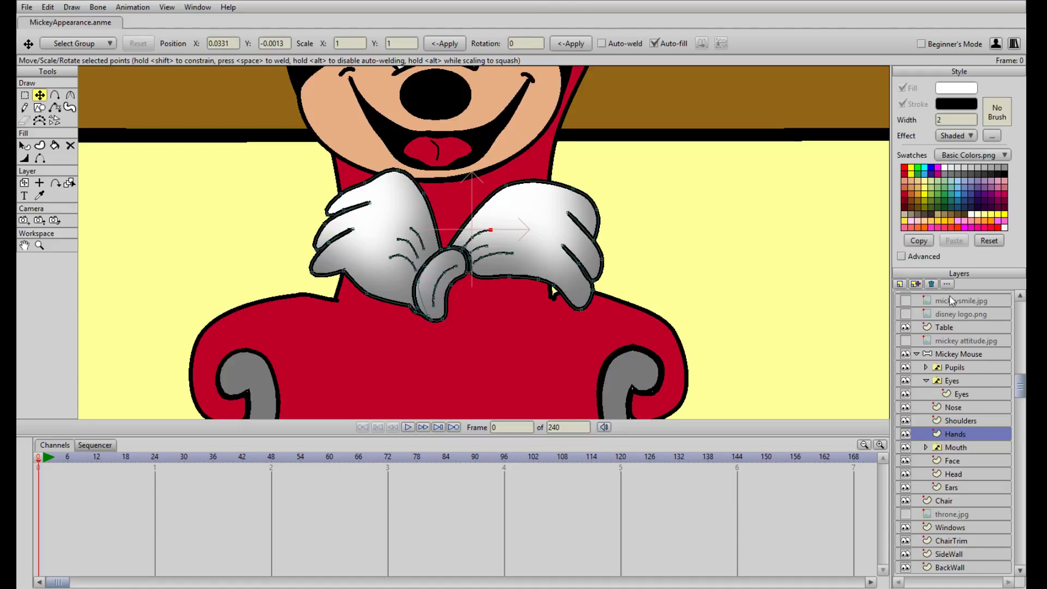
Show the mickey attitude.jpg reference and draw an oval over the left arm on the Shoulders layer
left_click(906, 341)
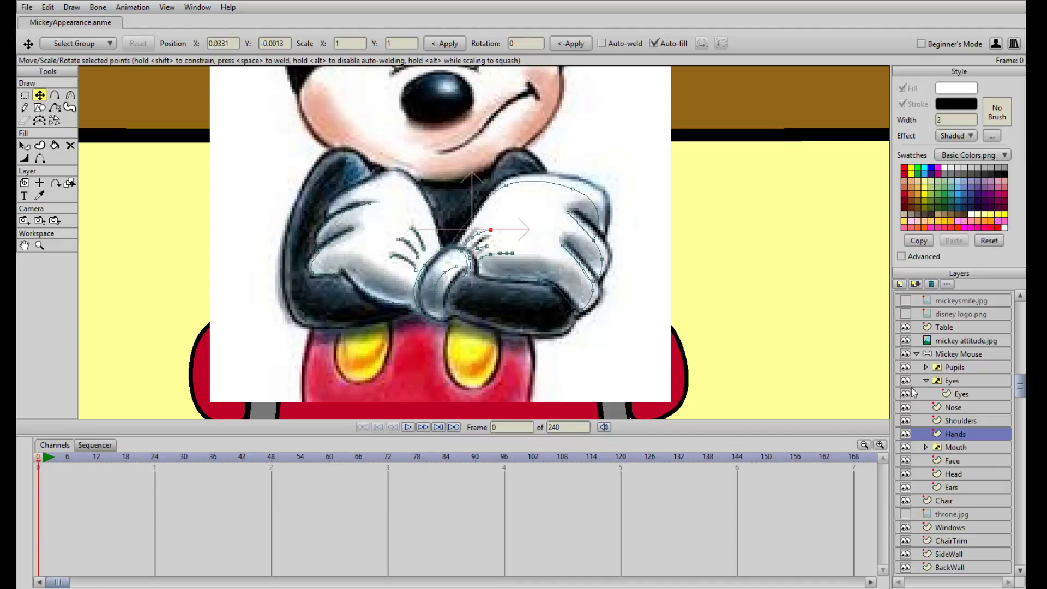
left_click(946, 422)
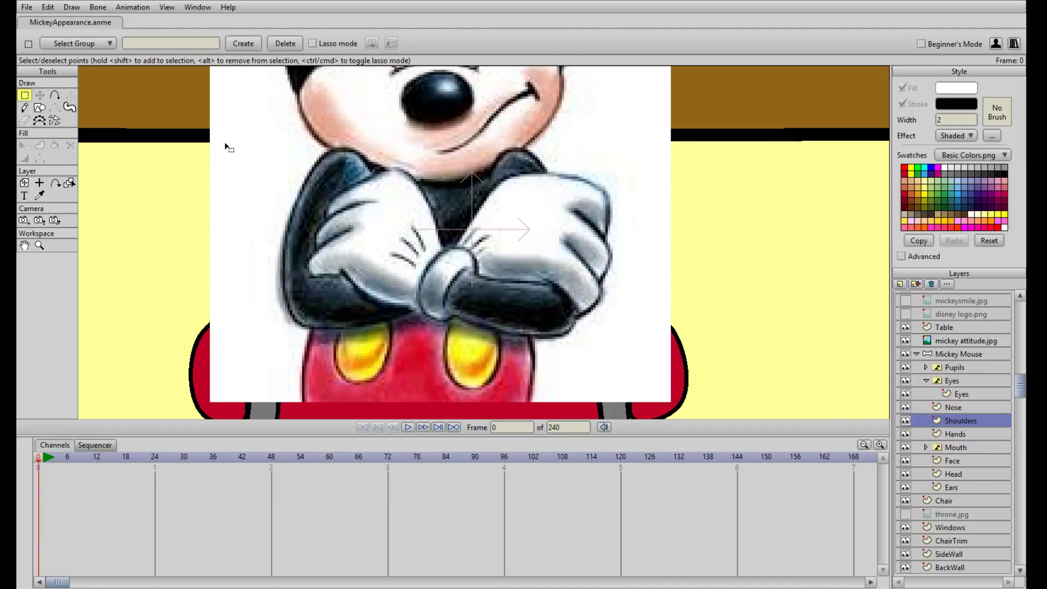
left_click(39, 108)
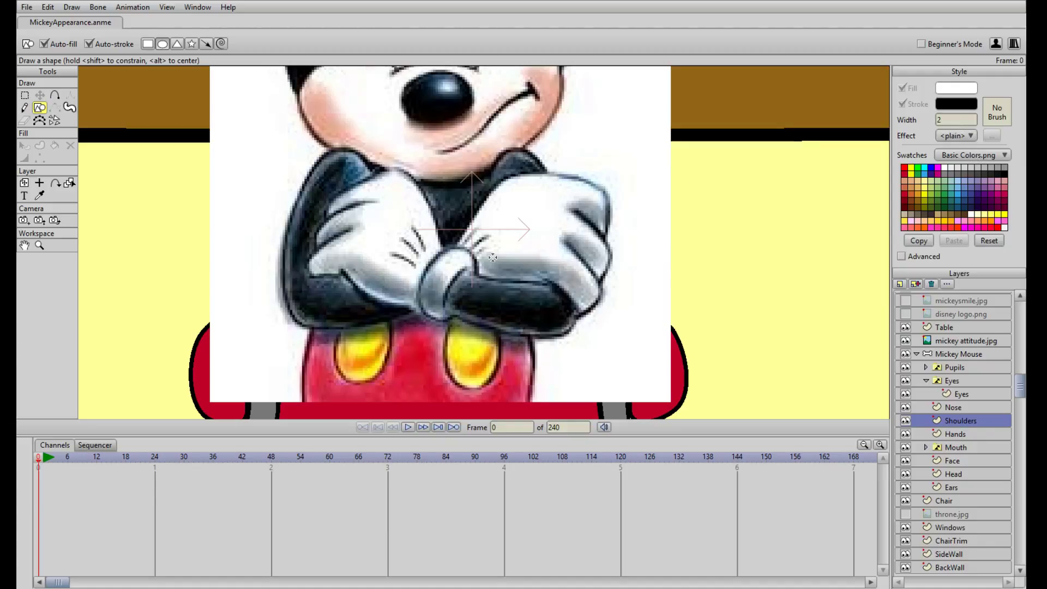
left_click_drag(256, 250, 443, 384)
Pull the oval's points up to the top of the left shoulder and the edge beside the neck
left_click(350, 252)
left_click_drag(350, 253, 344, 150)
left_click_drag(255, 317, 377, 176)
key("a")
key("t")
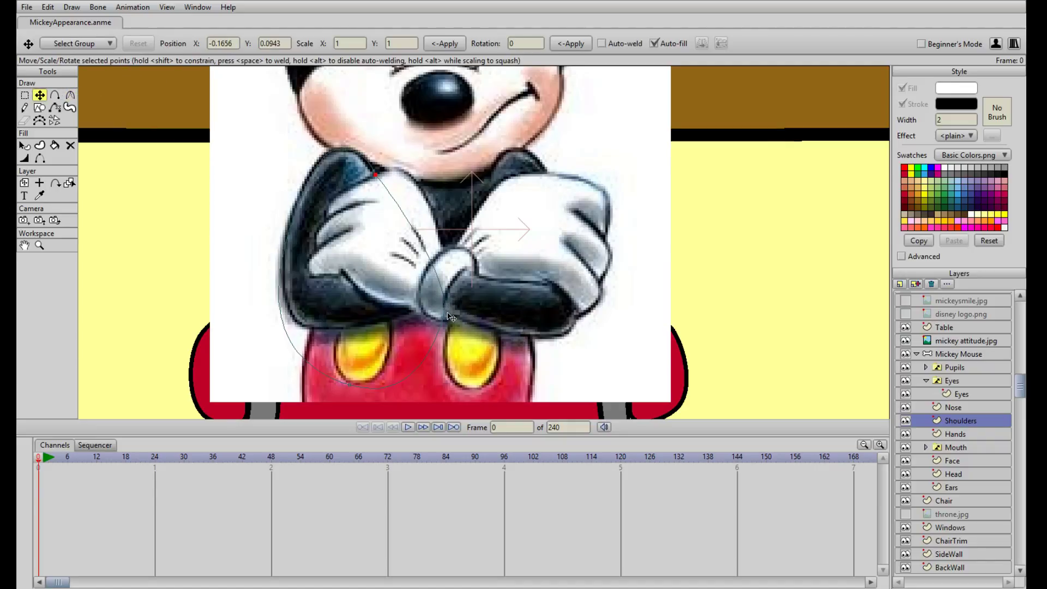
Move the oval's inner point onto the glove and its bottom point to the left elbow
left_click_drag(444, 319, 404, 273)
scroll(405, 271, "down", 2)
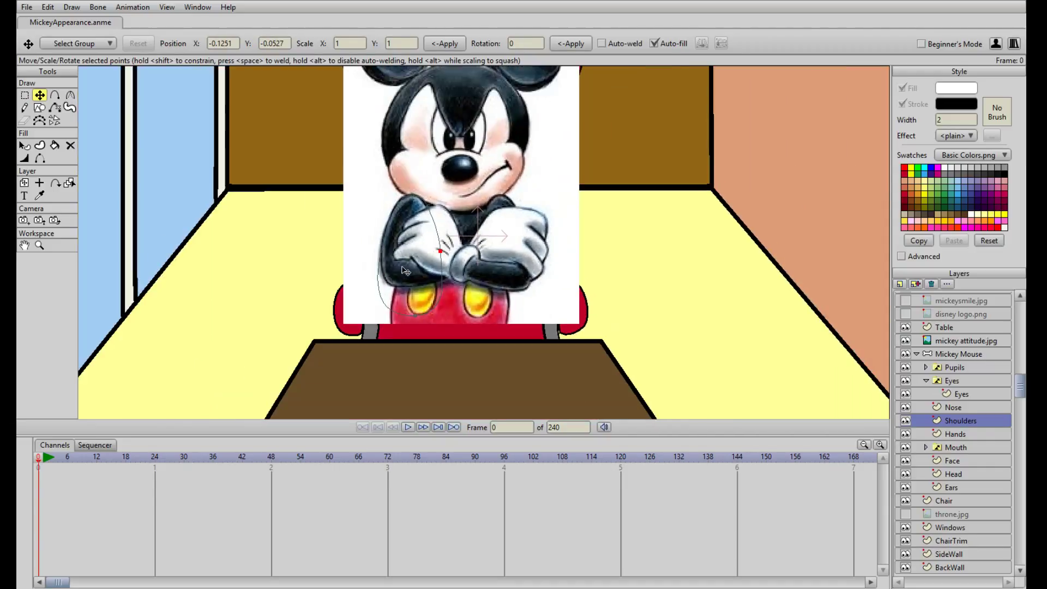
scroll(405, 271, "up", 2)
left_click(411, 297)
left_click_drag(345, 394, 370, 322)
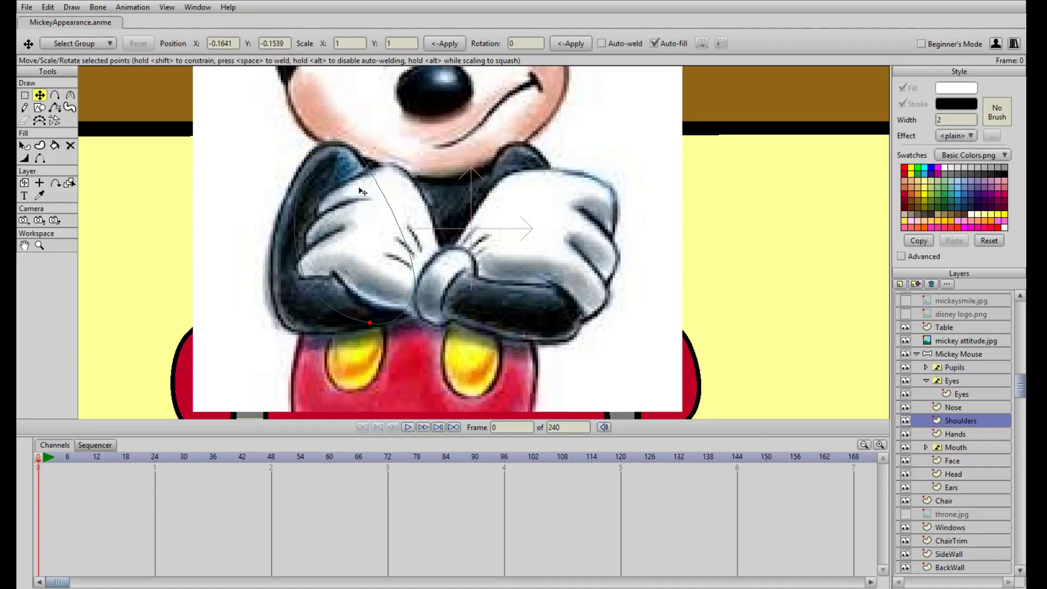
left_click(296, 174)
left_click_drag(370, 322, 285, 322)
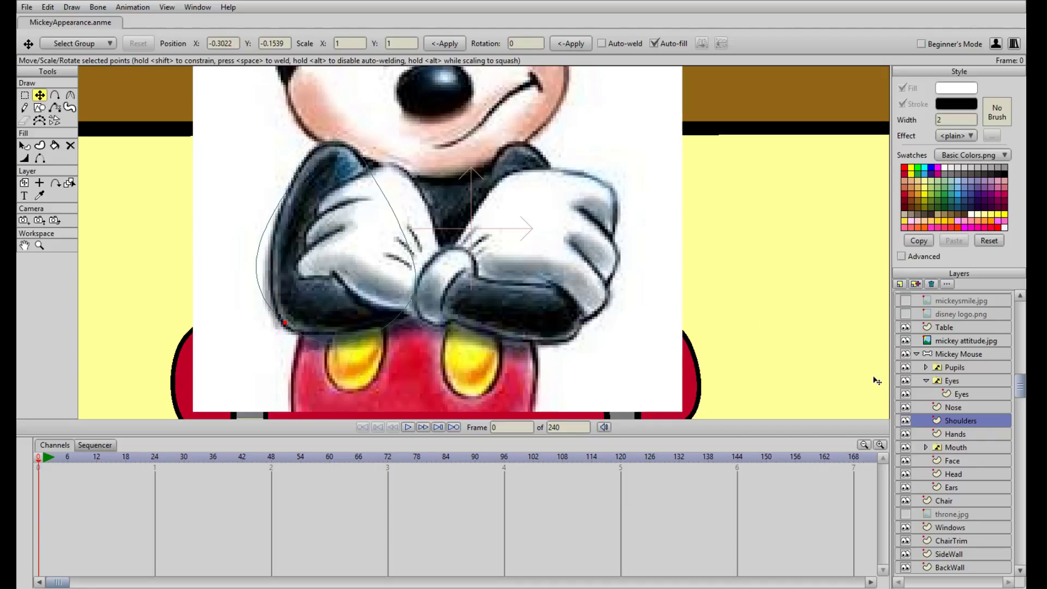
Move the Shoulders layer below Hands and fit the arm outline's outer edge, elbow and forearm points to the reference
left_click_drag(961, 420, 973, 440)
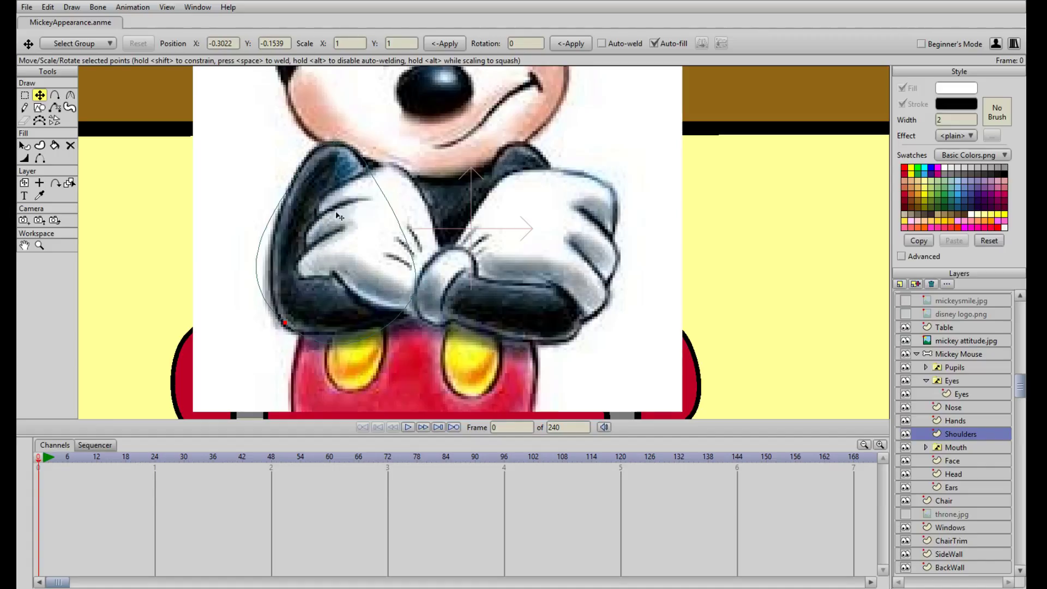
left_click_drag(257, 266, 272, 254)
left_click_drag(283, 326, 320, 326)
key("a")
left_click(388, 315)
key("t")
left_click_drag(389, 315, 357, 327)
left_click_drag(409, 295, 413, 295)
Inspect the left arm outline over the reference, and hide mickey attitude.jpg to view the shape in the scene
scroll(344, 233, "down", 3)
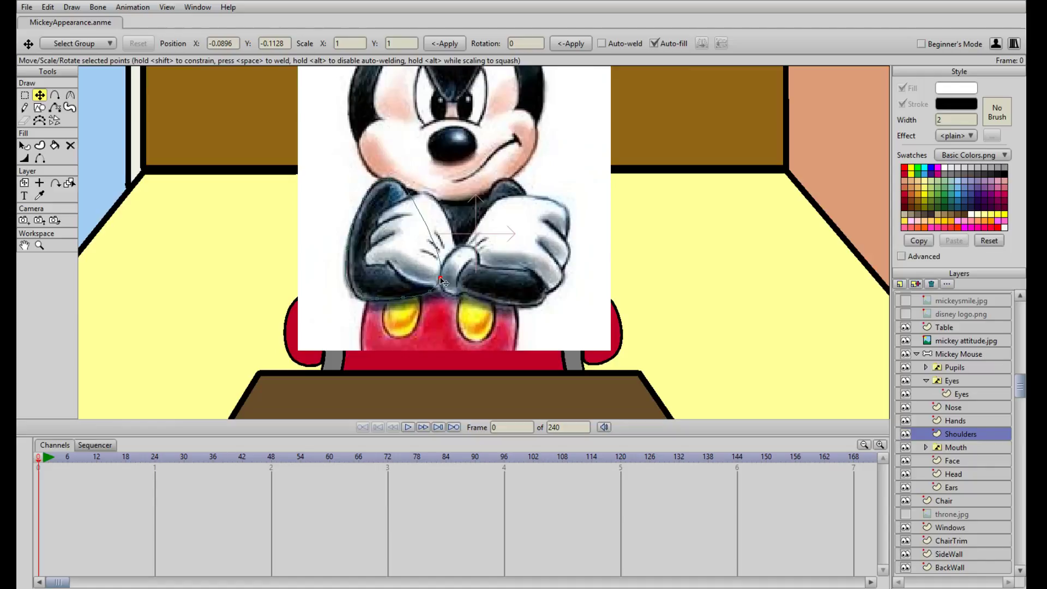
scroll(463, 247, "down", 1)
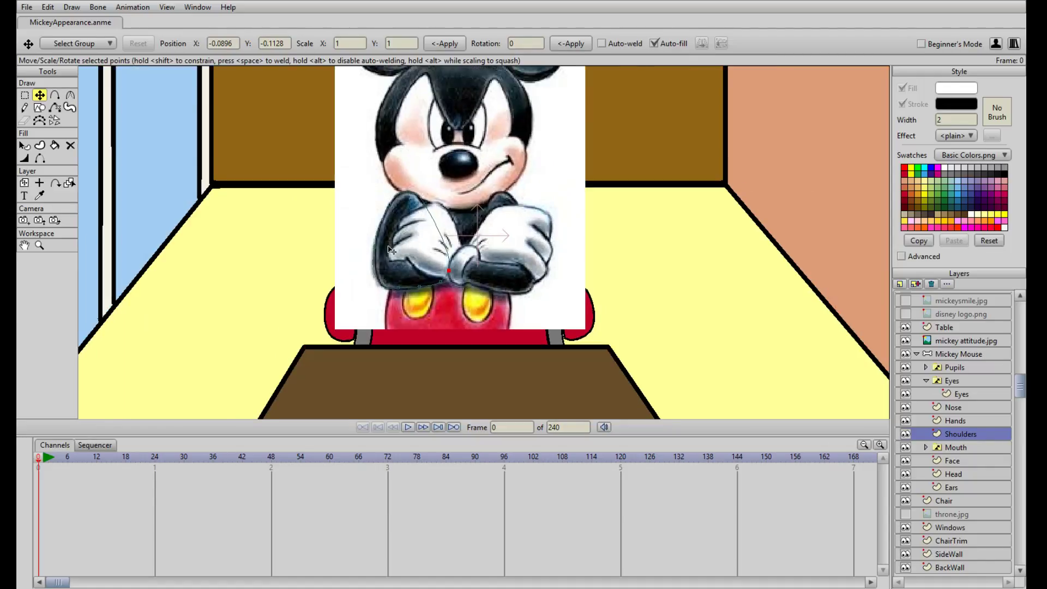
scroll(518, 262, "up", 2)
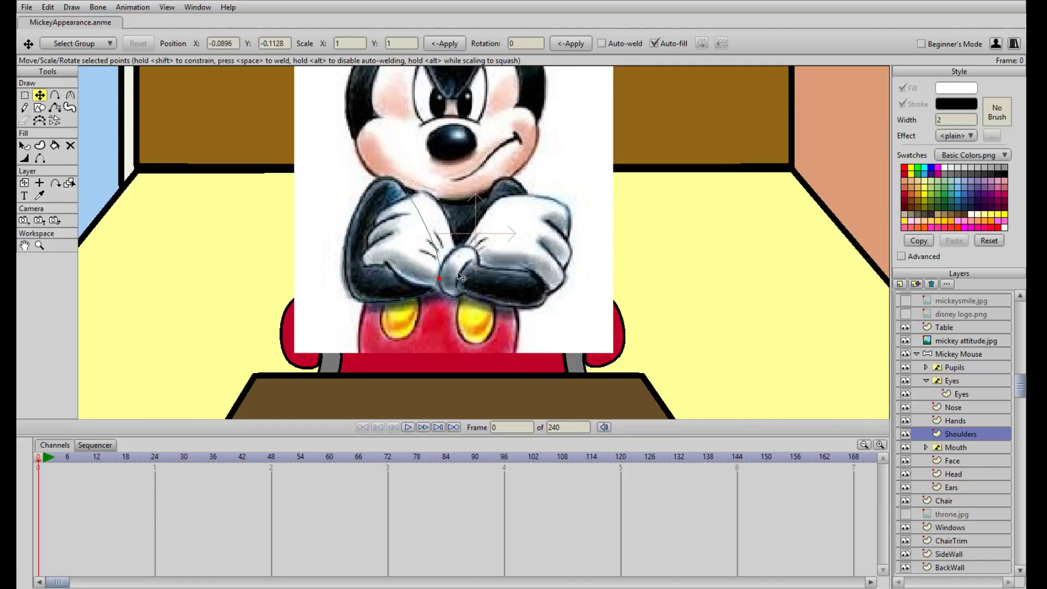
scroll(433, 279, "up", 2)
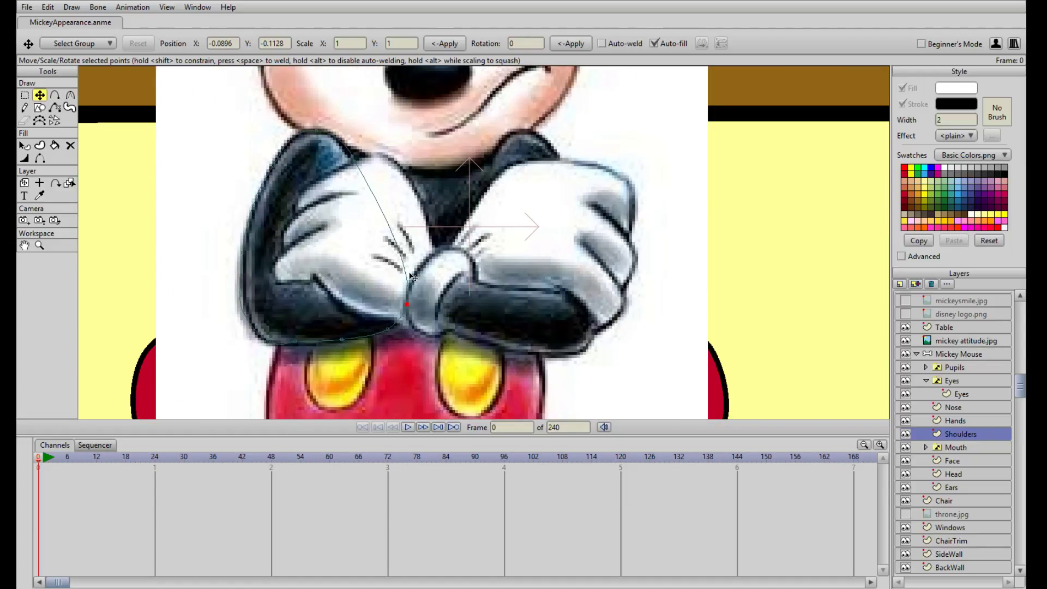
scroll(506, 290, "down", 2)
scroll(502, 293, "up", 2)
left_click_drag(375, 282, 447, 293)
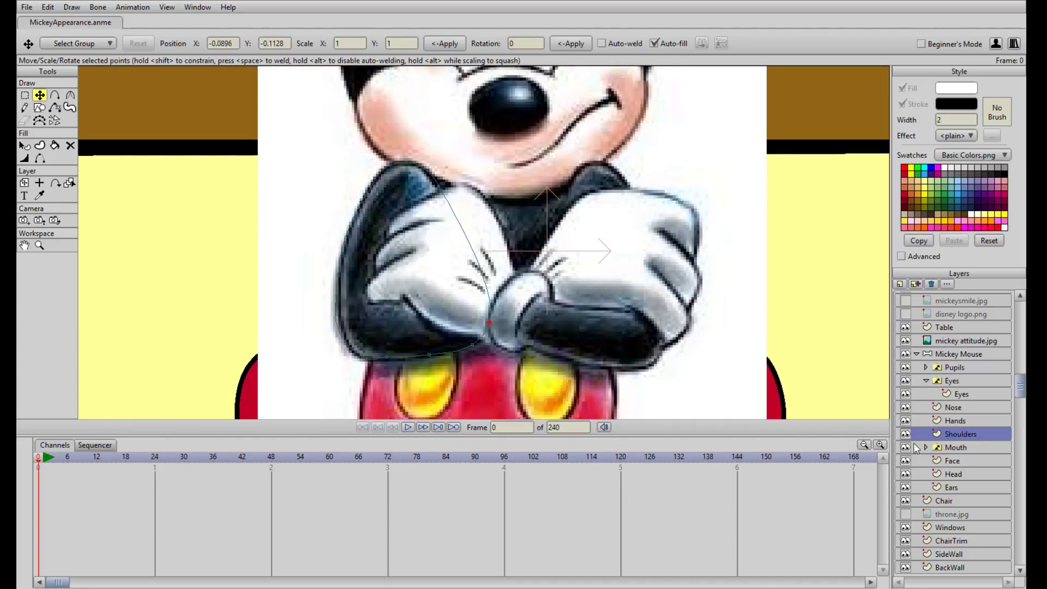
left_click(906, 341)
scroll(686, 287, "down", 2)
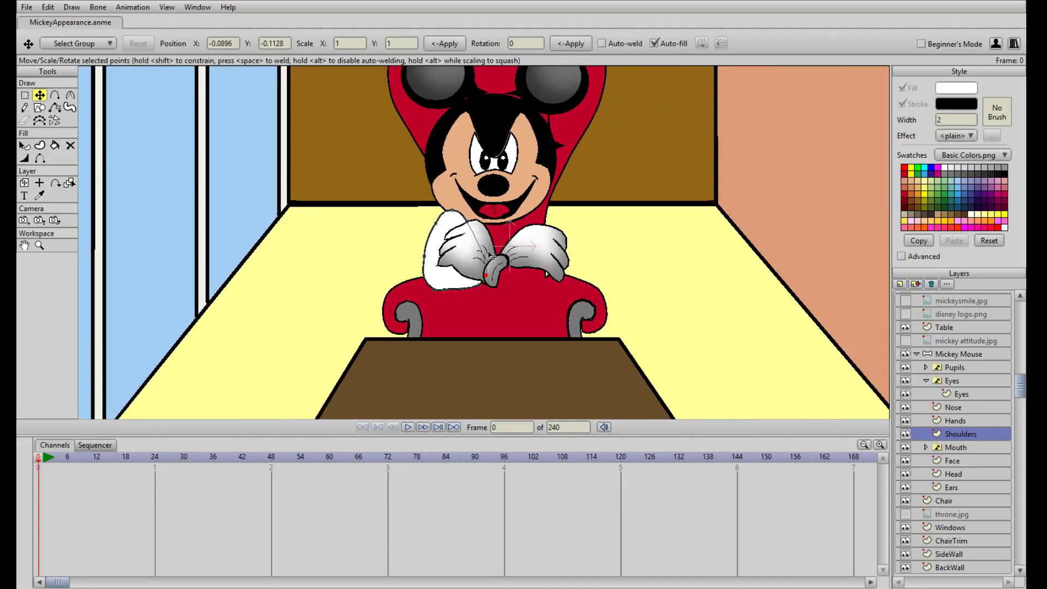
Fill the left arm shape on the Shoulders layer with black
left_click(27, 144)
left_click(432, 274)
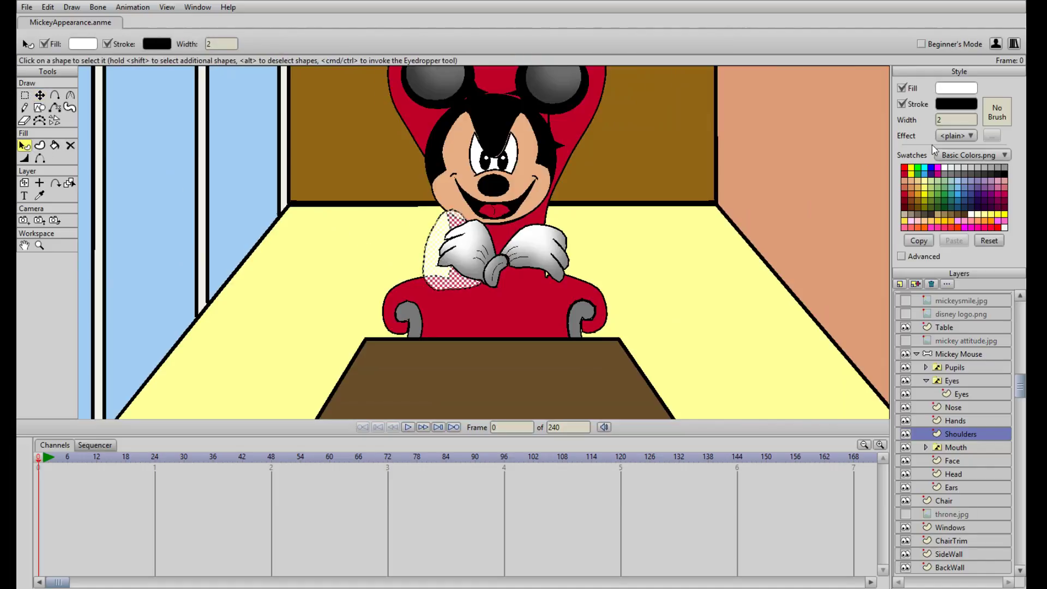
left_click(1004, 173)
left_click(607, 304)
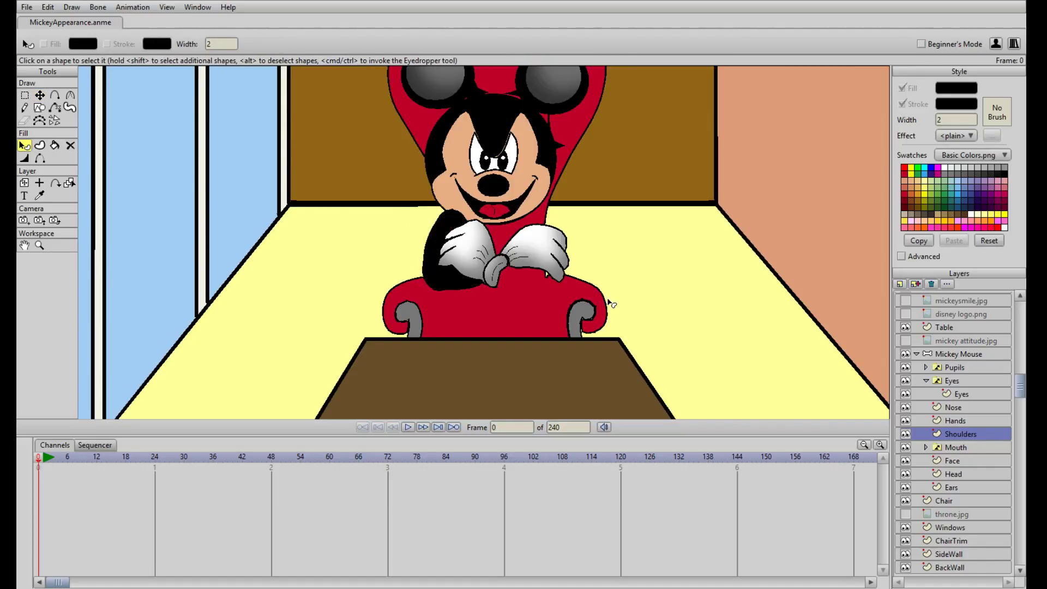
Examine the filled left arm in the scene and compare its shading with mickey attitude.jpg, leaving the reference hidden
scroll(691, 303, "up", 1)
scroll(463, 240, "up", 1)
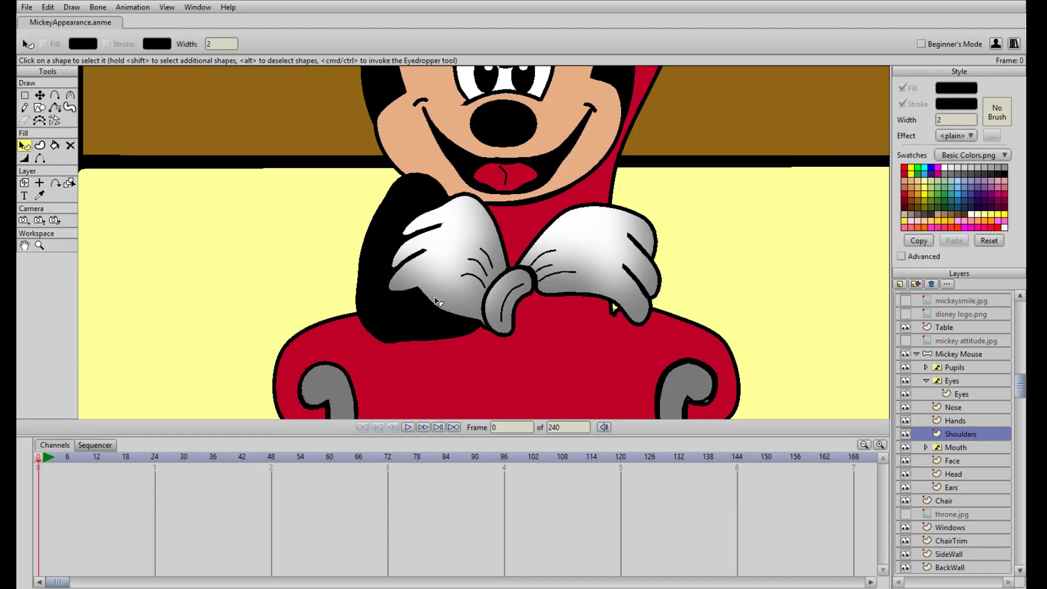
scroll(534, 335, "down", 3)
scroll(503, 346, "up", 2)
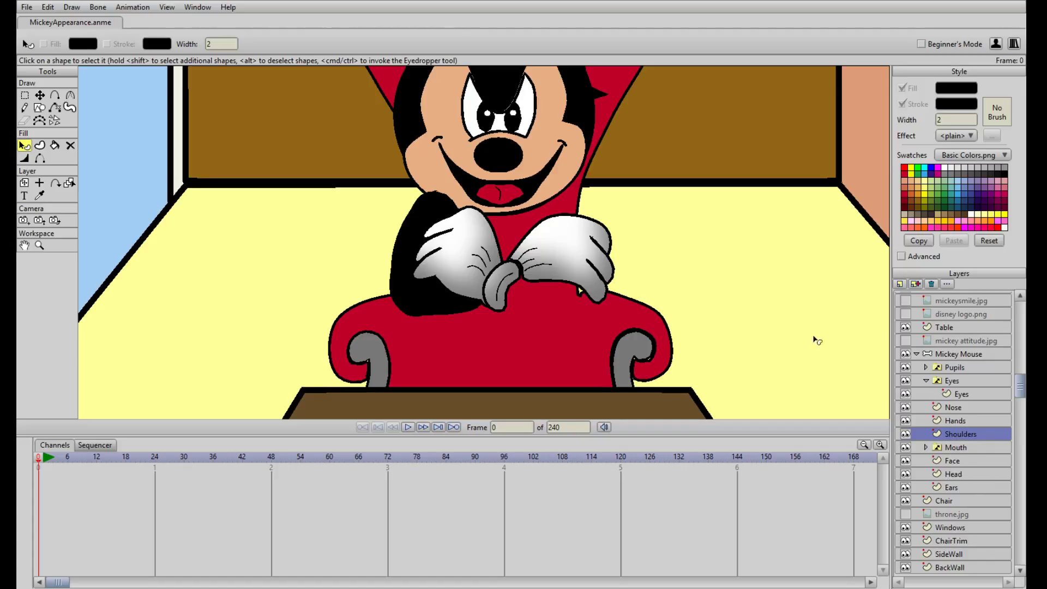
left_click_drag(791, 278, 746, 297)
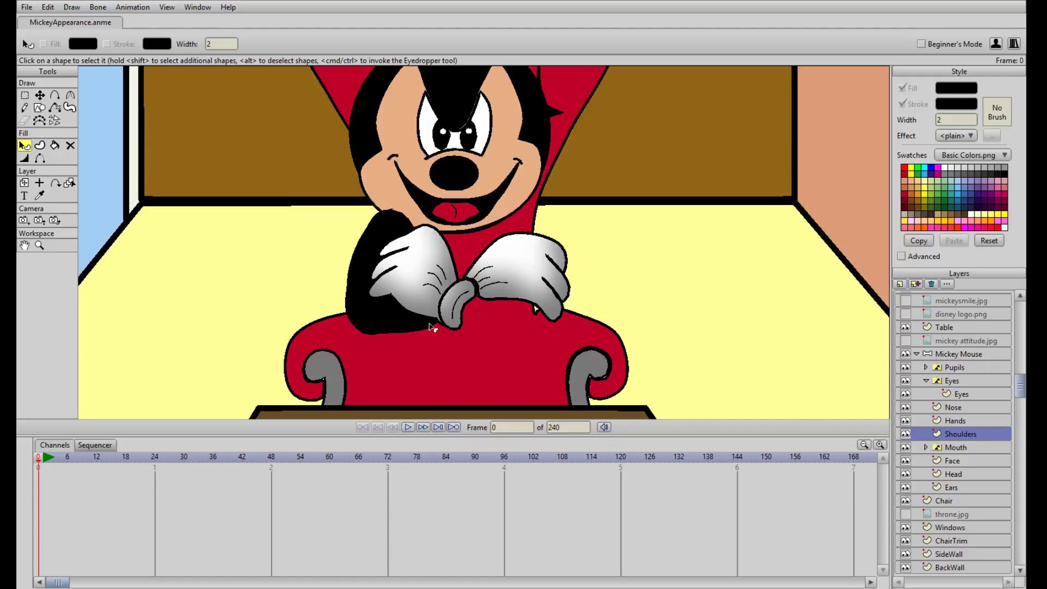
left_click(906, 342)
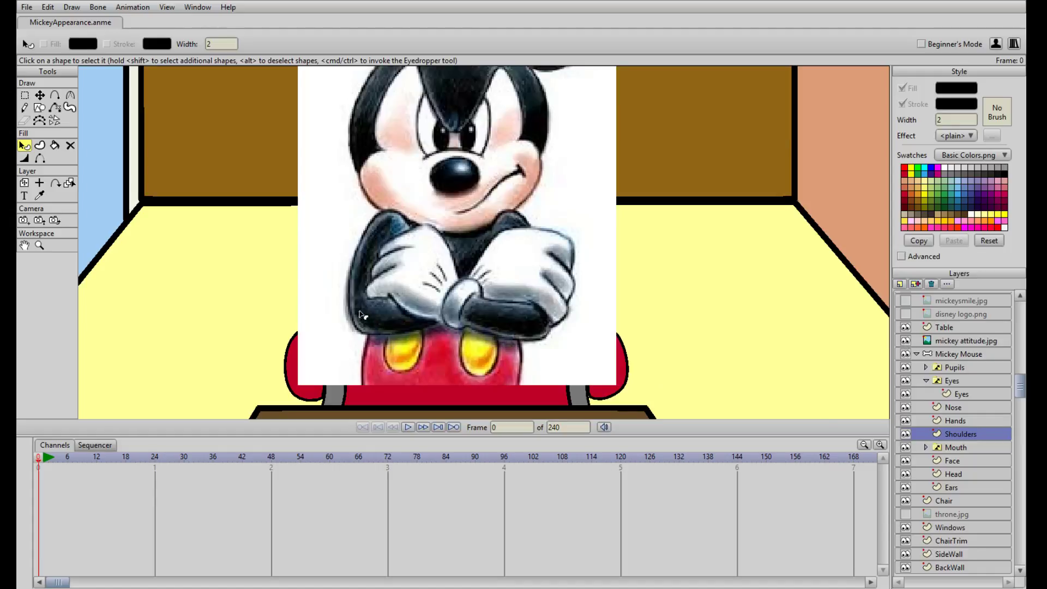
scroll(403, 313, "up", 4)
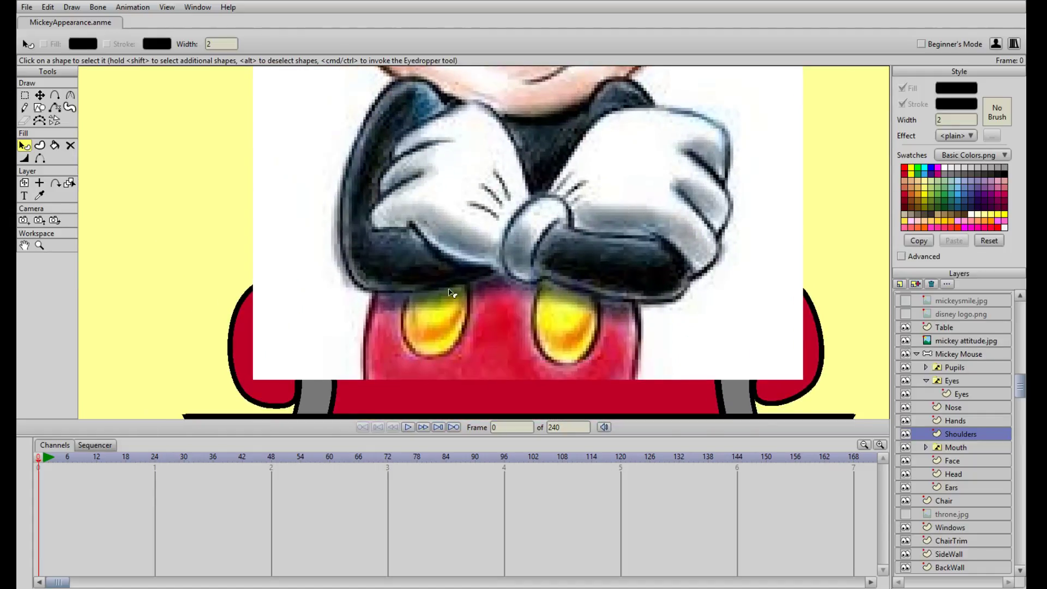
left_click_drag(482, 270, 431, 286)
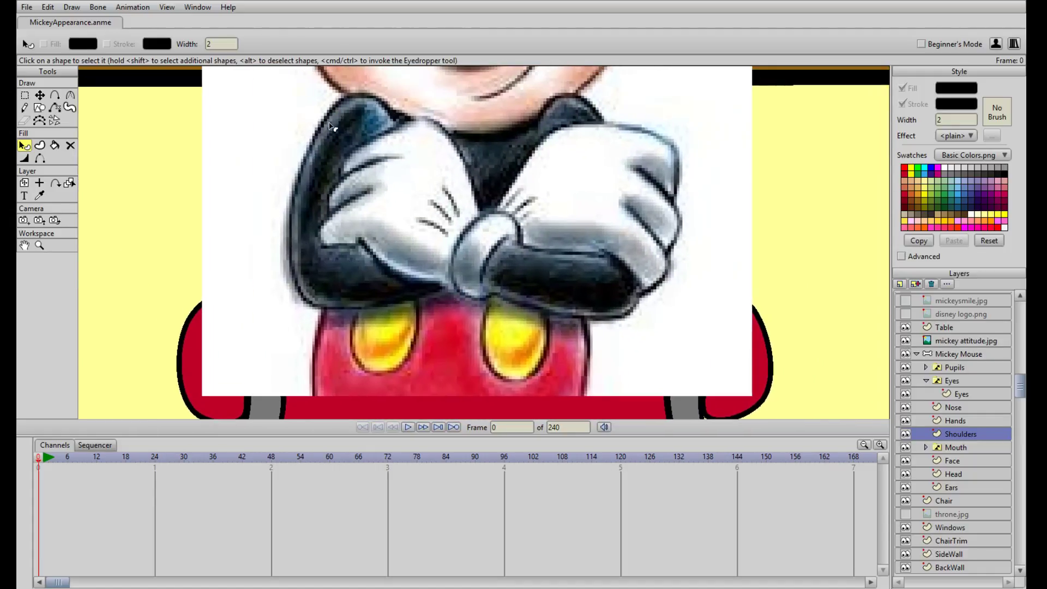
scroll(685, 241, "down", 2)
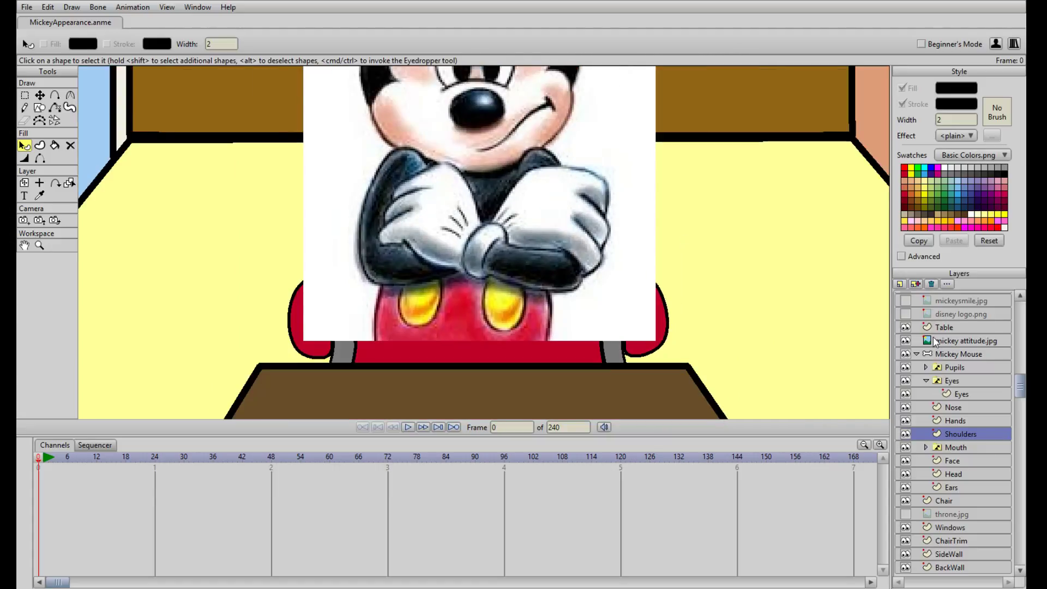
left_click(906, 341)
Change the left arm shape's fill to dark grey so its black outline stands out
left_click(357, 248)
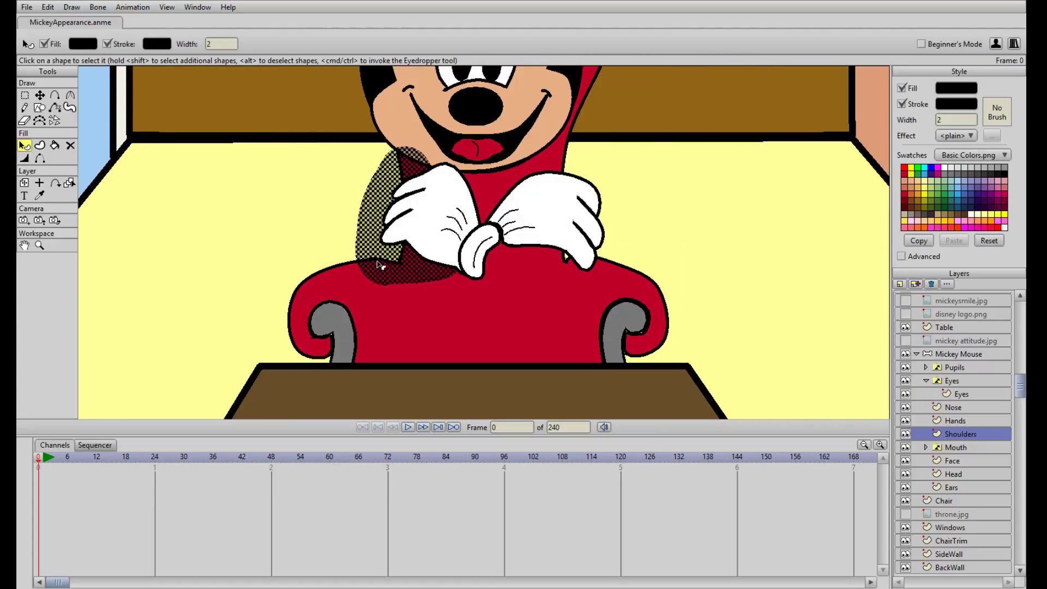
left_click(994, 182)
left_click(790, 229)
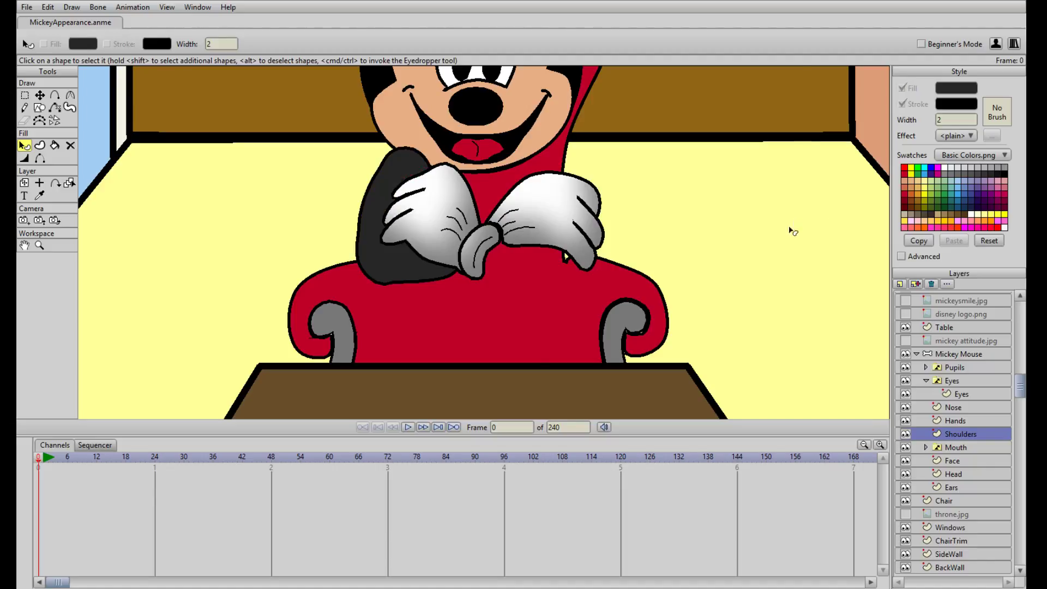
scroll(634, 251, "down", 2)
scroll(634, 251, "up", 3)
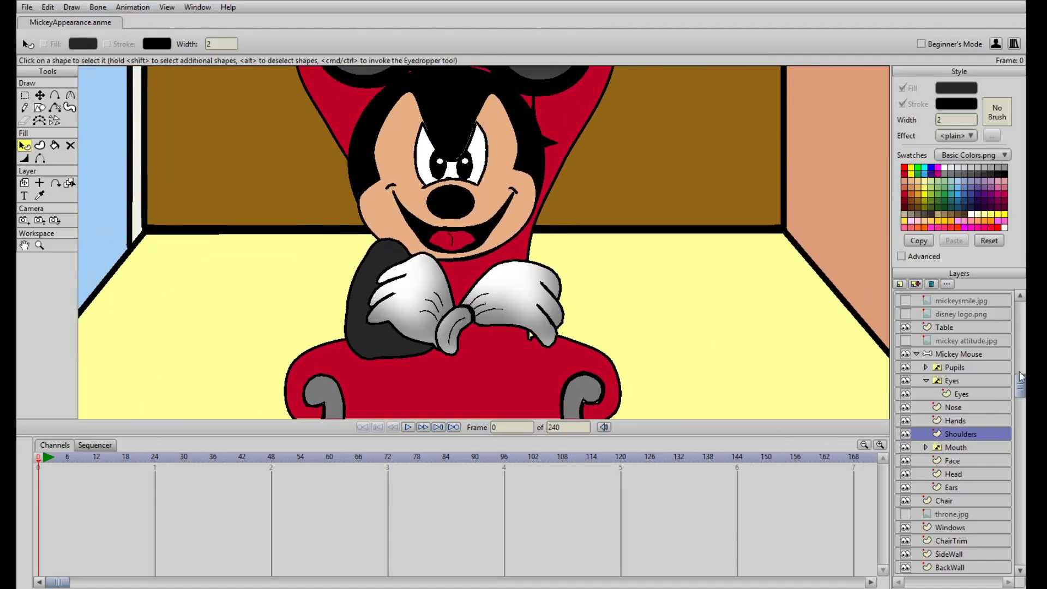
Show mickey attitude.jpg and draw an oval over the right forearm on the Shoulders layer
left_click(906, 341)
scroll(627, 314, "up", 4)
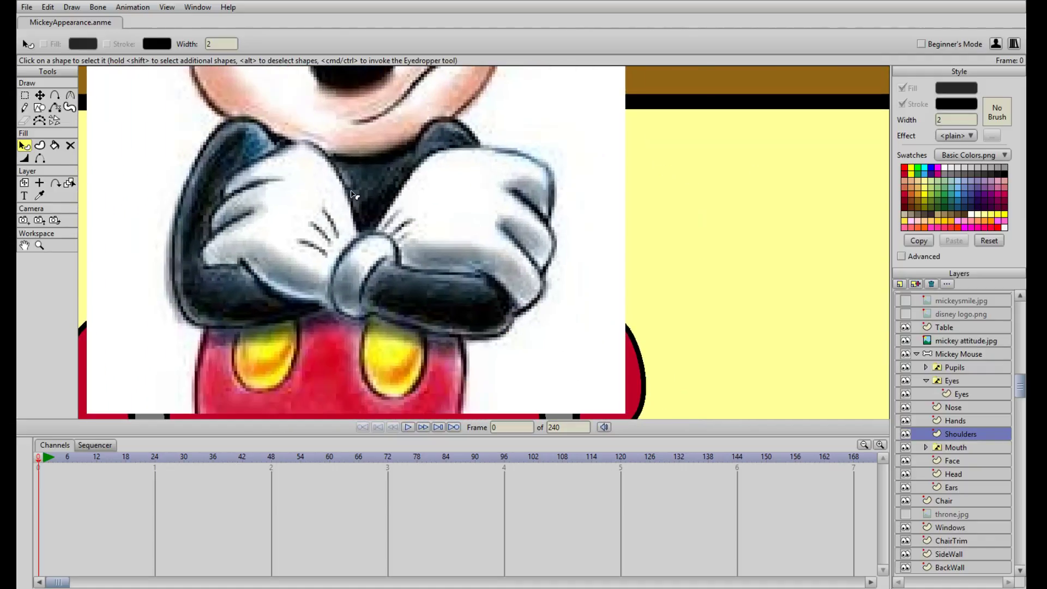
key("e")
left_click_drag(388, 226, 561, 351)
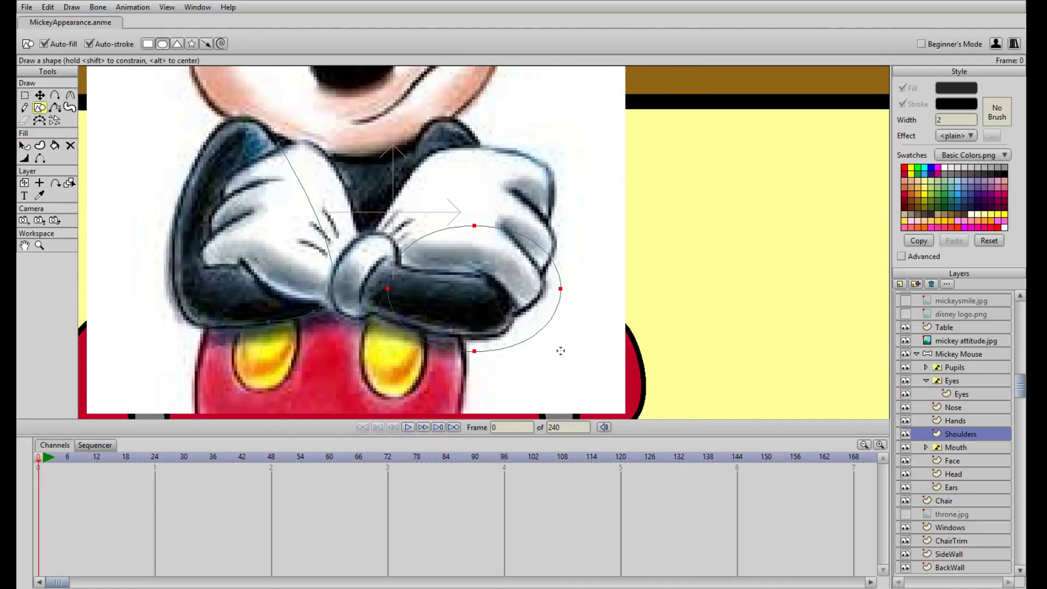
Move the oval's four points onto the right forearm's cuff end, lower wrist edge and elbow
key("t")
left_click_drag(388, 288, 373, 316)
left_click(474, 226)
left_click_drag(474, 227, 385, 263)
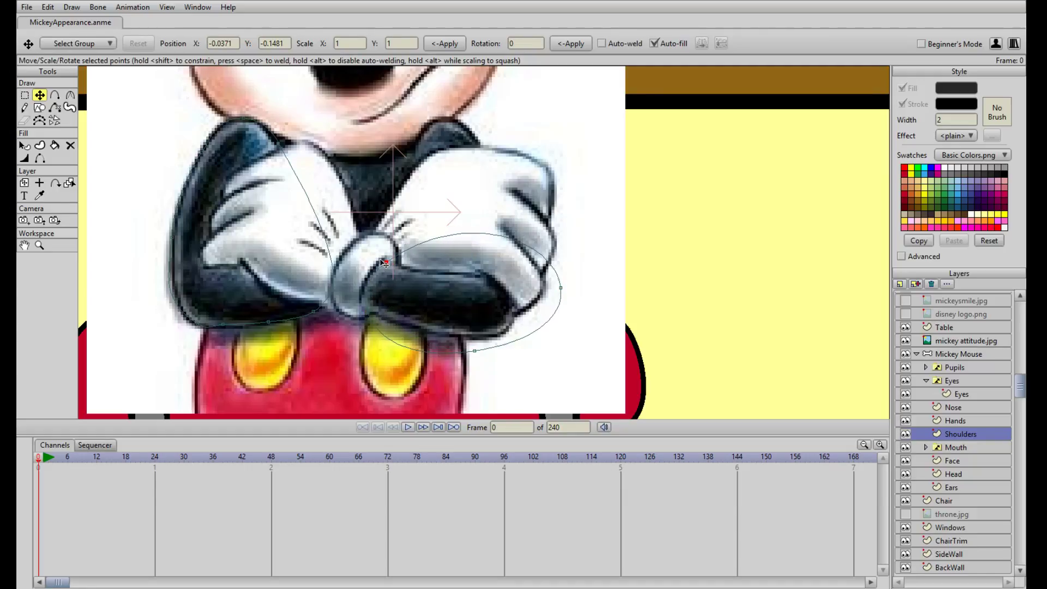
left_click_drag(561, 287, 380, 315)
left_click_drag(475, 350, 513, 311)
Add points to the right forearm outline and fit its bottom edge and elbow to the reference
key("a")
key("t")
left_click(451, 338)
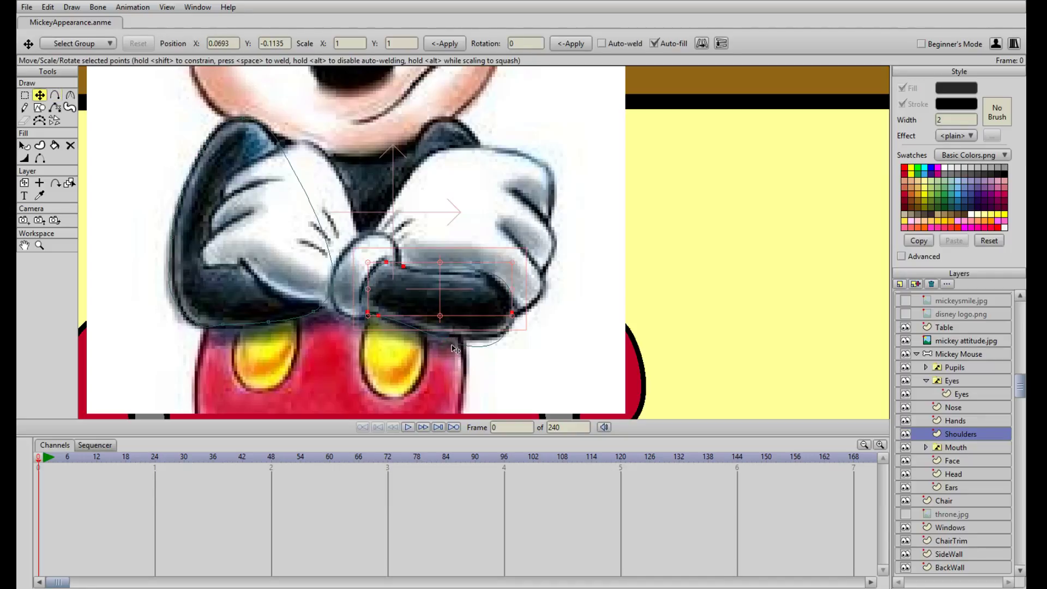
left_click(455, 332)
left_click_drag(463, 337, 513, 325)
scroll(512, 288, "up", 3)
left_click_drag(512, 288, 428, 219)
Add points along the right forearm's upper edge and fit the curve to the reference, adjusting the elbow point
key("a")
left_click(439, 249)
key("t")
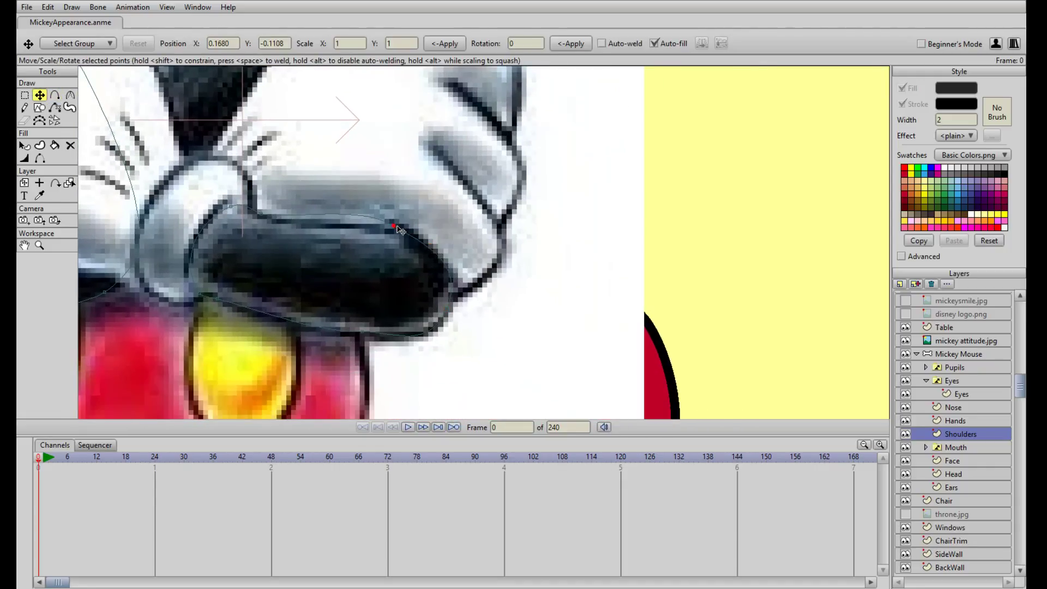
key("a")
left_click(343, 222)
key("t")
left_click_drag(344, 225, 343, 230)
left_click(394, 226)
left_click_drag(447, 313, 446, 317)
scroll(365, 336, "down", 5)
scroll(479, 246, "up", 5)
double_click(423, 347)
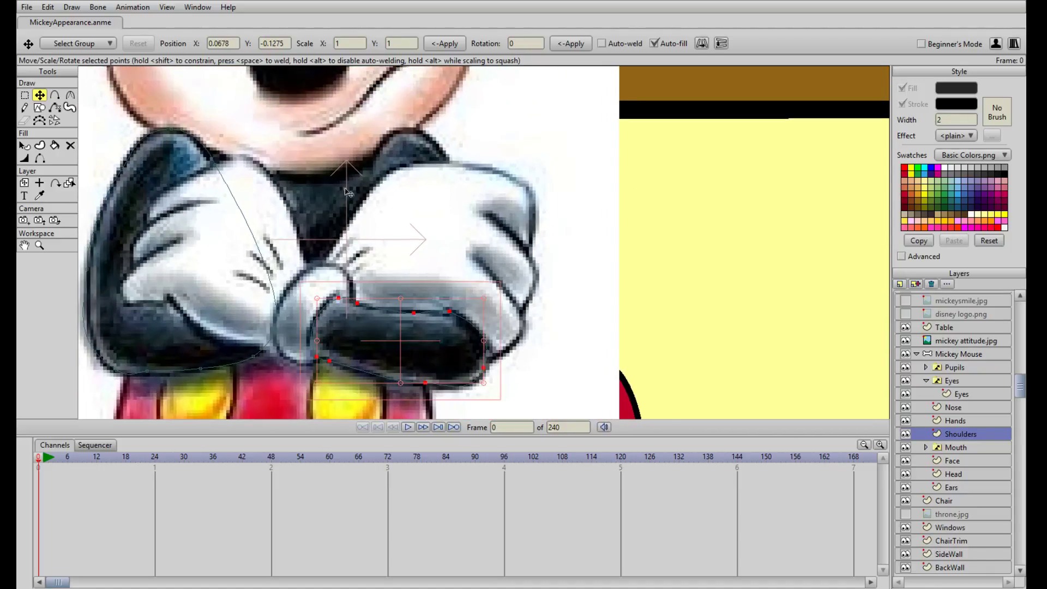
Draw an oval for the chest and move its points to the neckline and the crossed wrists
left_click(39, 108)
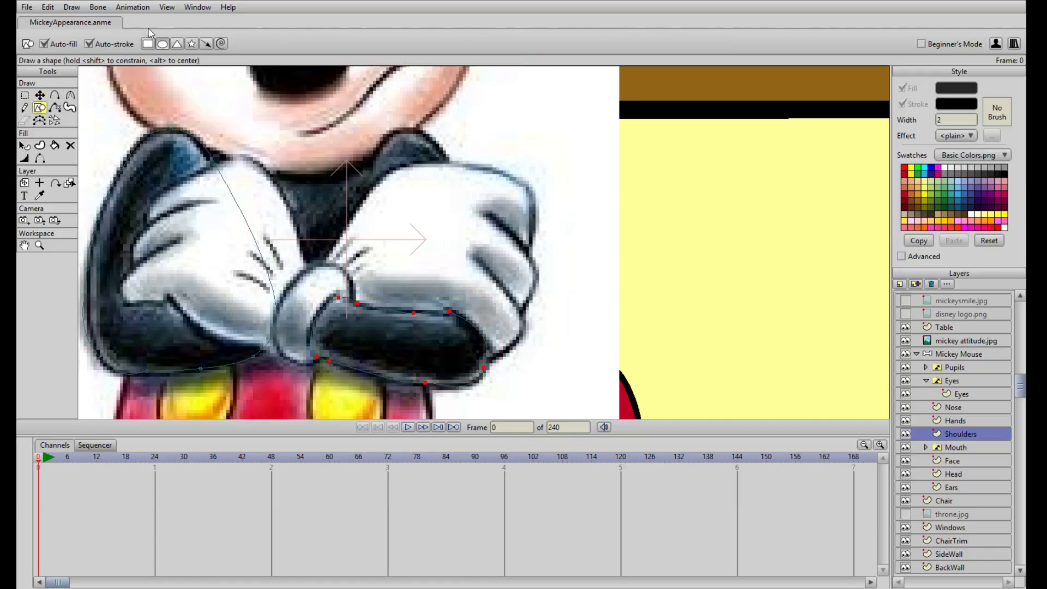
left_click_drag(424, 171, 584, 299)
key("t")
left_click_drag(415, 252, 320, 228)
left_click_drag(551, 230, 355, 231)
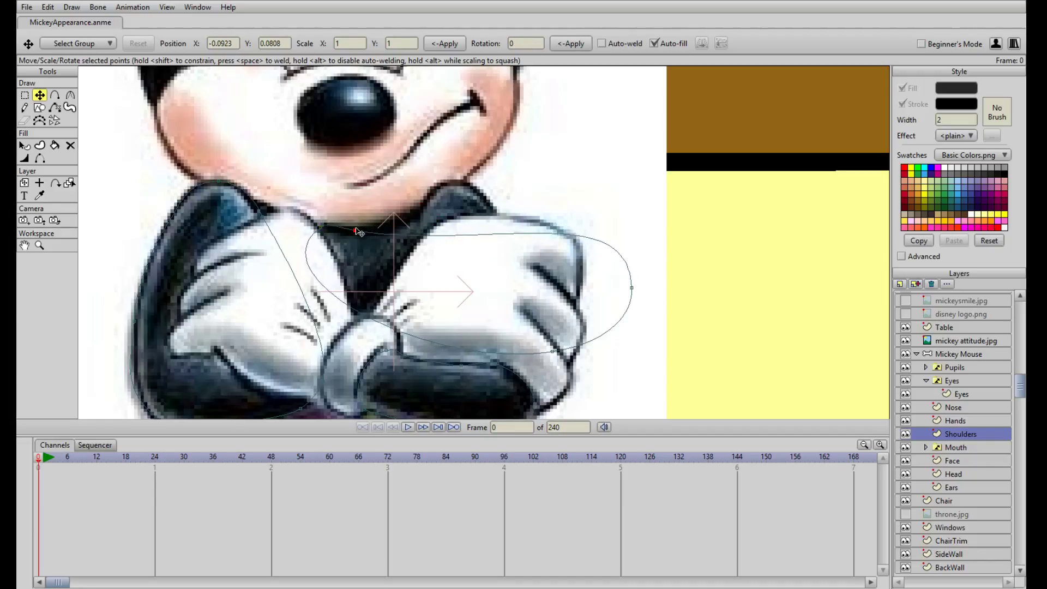
left_click_drag(631, 289, 414, 219)
left_click_drag(554, 353, 381, 325)
Add points to the chest outline and shape the top and outer edge of the right shoulder
key("a")
key("t")
left_click_drag(430, 263, 485, 206)
left_click_drag(450, 189, 496, 217)
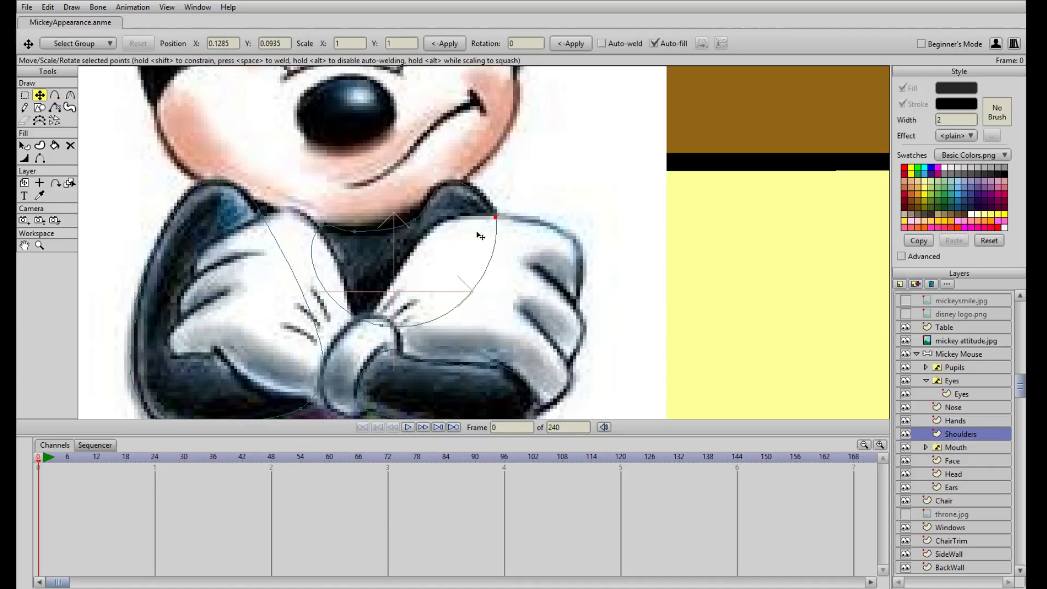
left_click_drag(415, 220, 413, 215)
Hide mickey attitude.jpg and adjust the chest shape's neckline and right shoulder points to follow the chin
left_click(905, 341)
scroll(545, 300, "up", 4)
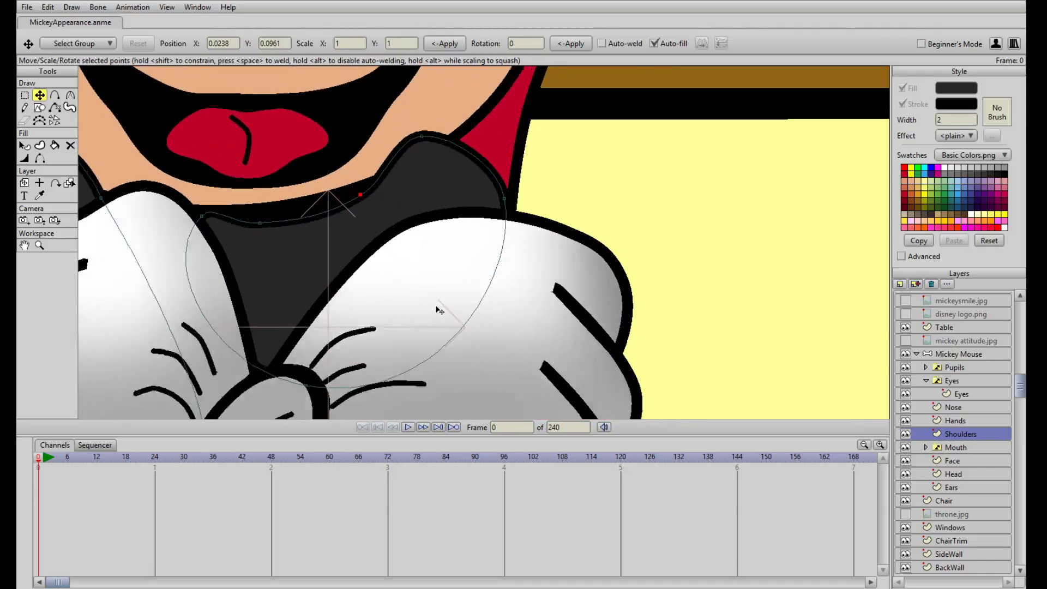
left_click_drag(242, 238, 240, 222)
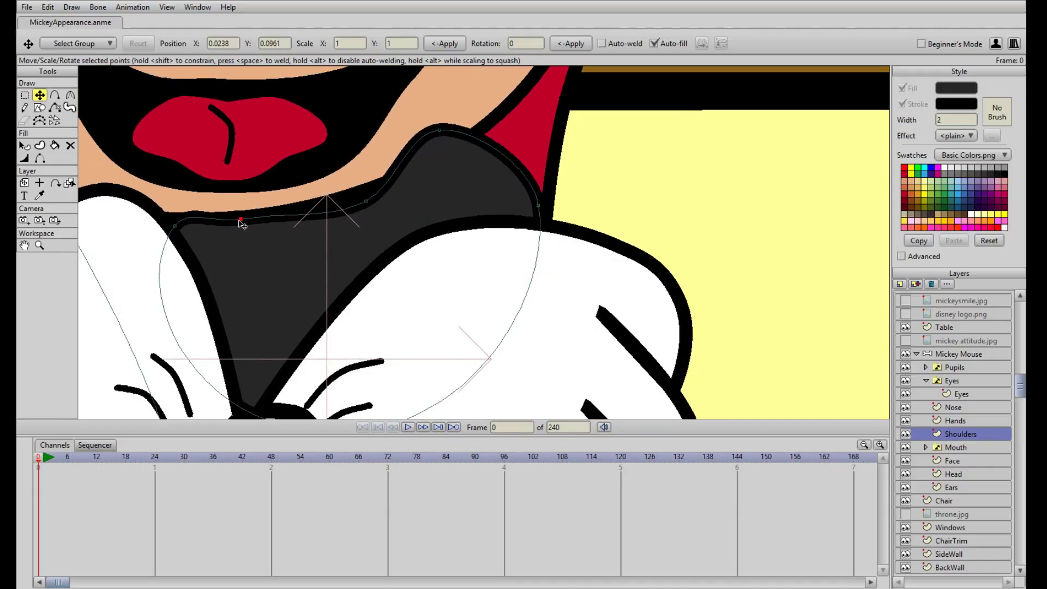
left_click_drag(175, 229, 164, 236)
left_click(70, 95)
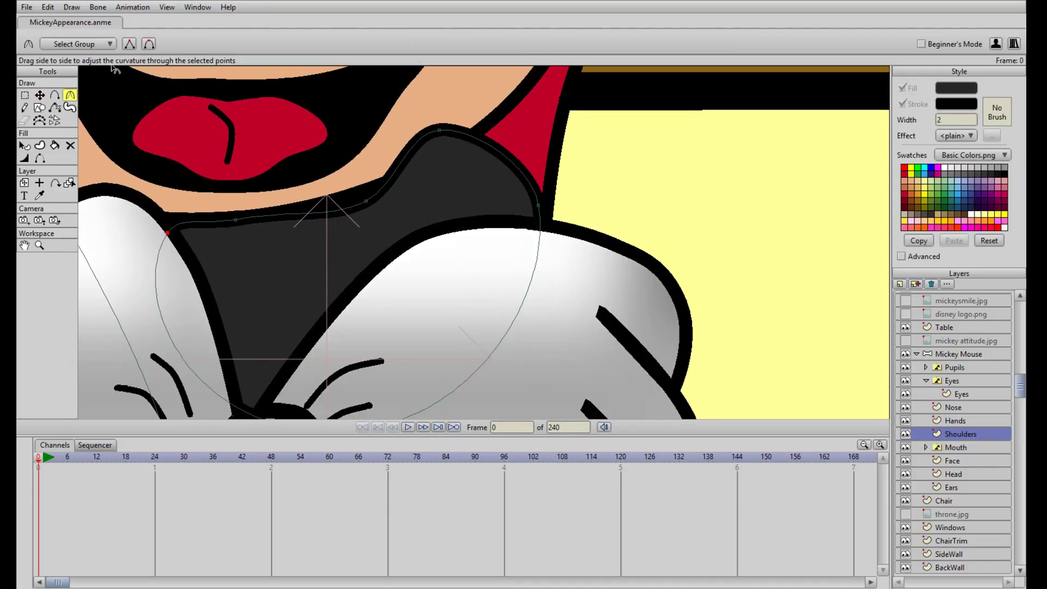
key("t")
left_click_drag(168, 233, 151, 221)
left_click_drag(238, 224, 226, 222)
left_click_drag(439, 131, 492, 150)
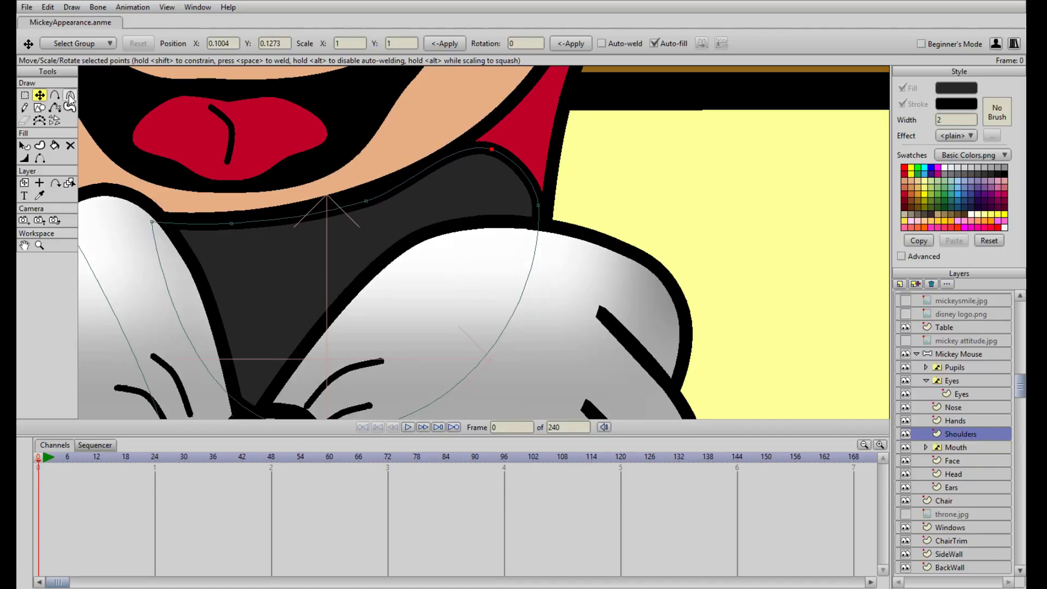
Pull the chest outline's lower edge down to the gap between the right glove and forearm
scroll(365, 218, "down", 3)
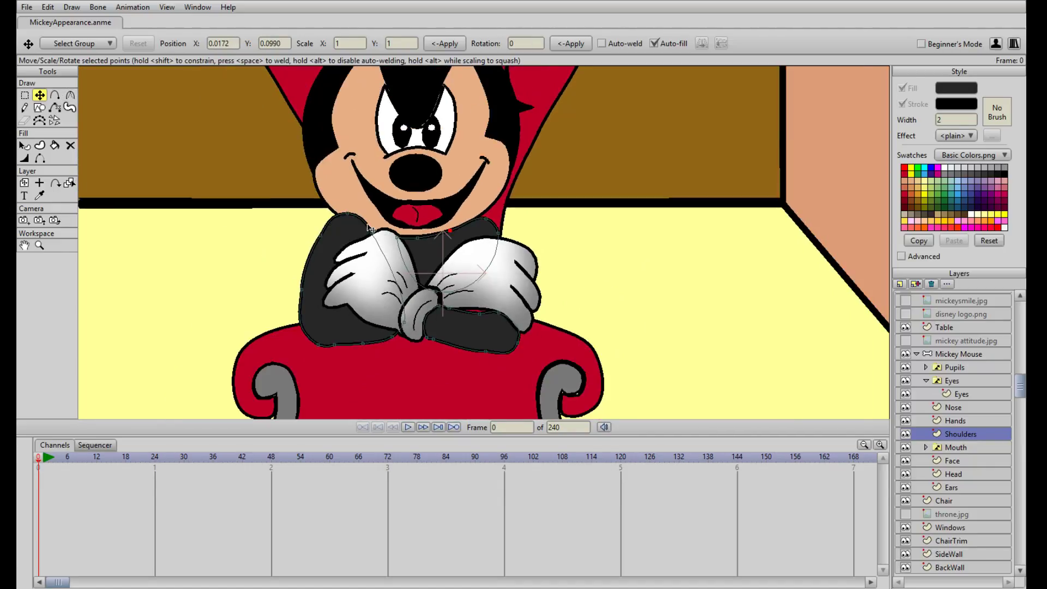
scroll(496, 299, "up", 3)
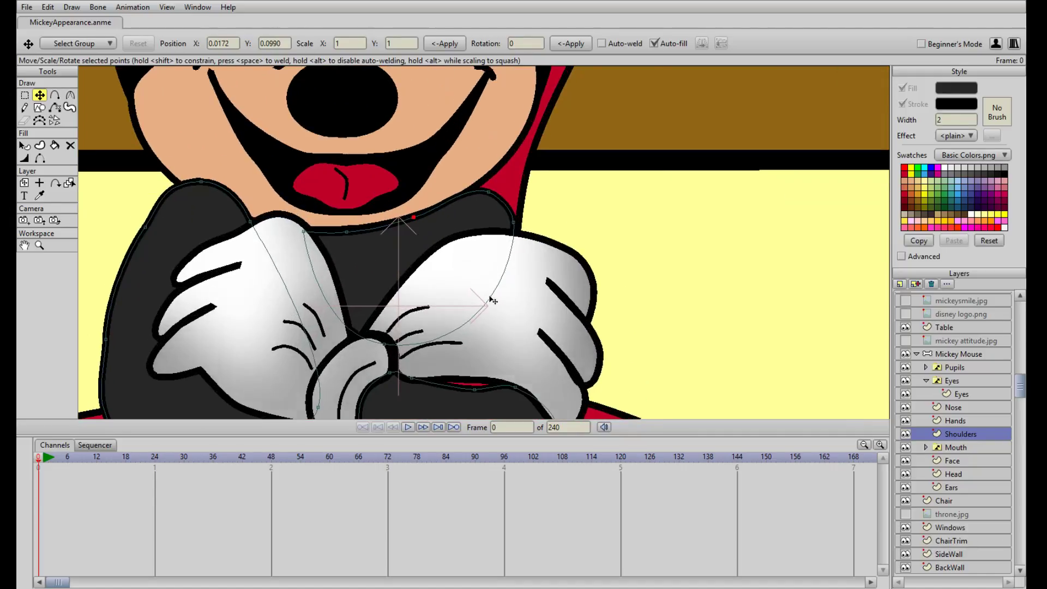
mouse_move(499, 325)
left_mouse_down()
mouse_move(484, 259)
mouse_move(462, 319)
mouse_move(475, 340)
mouse_move(470, 313)
left_mouse_up()
key("a")
left_click(441, 263)
key("t")
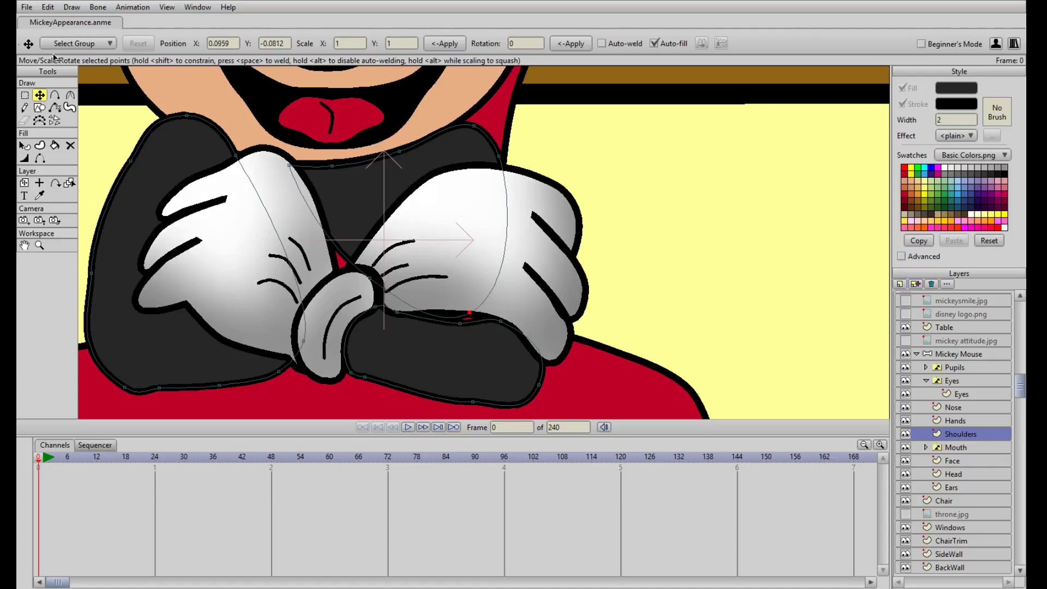
Reshape the chest's lower edge so its fill covers the gaps between the wrists and above the right forearm
left_click(24, 146)
left_click(403, 211)
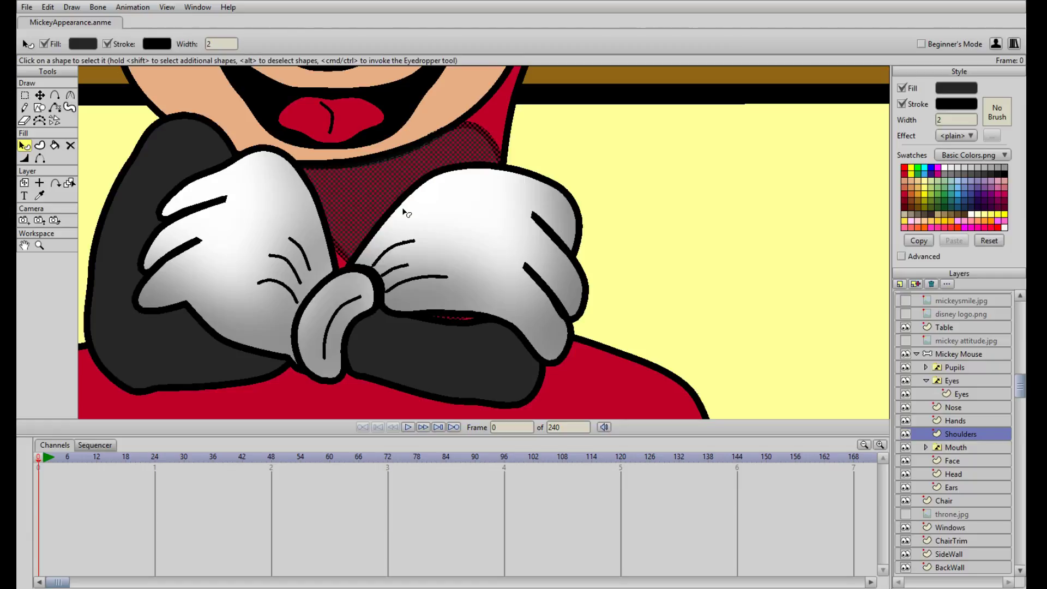
key("t")
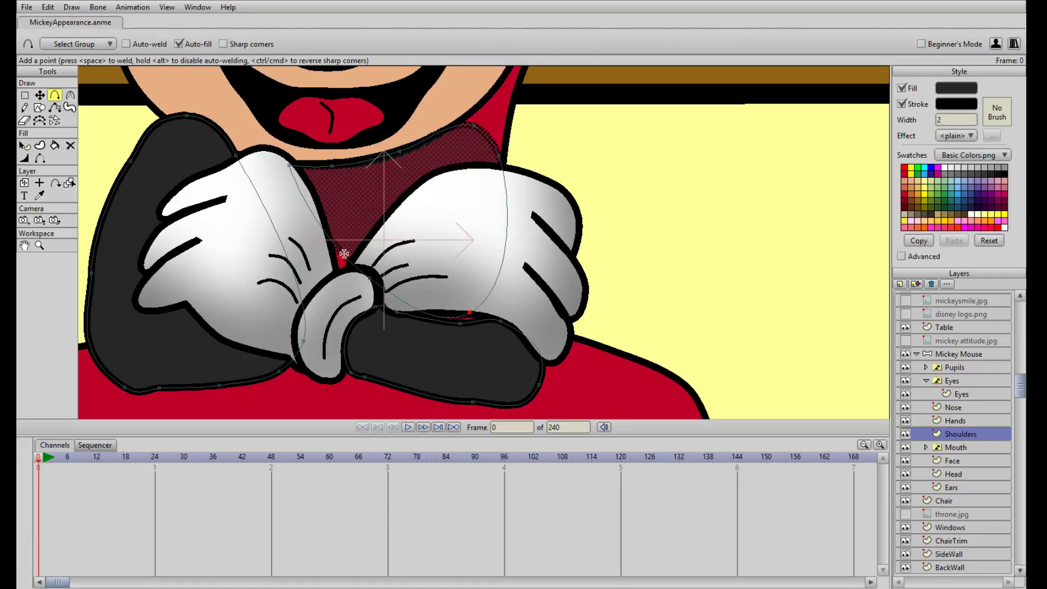
left_click_drag(346, 257, 401, 297)
left_click_drag(472, 320, 471, 346)
scroll(477, 333, "down", 3)
scroll(448, 239, "down", 10)
scroll(448, 239, "up", 10)
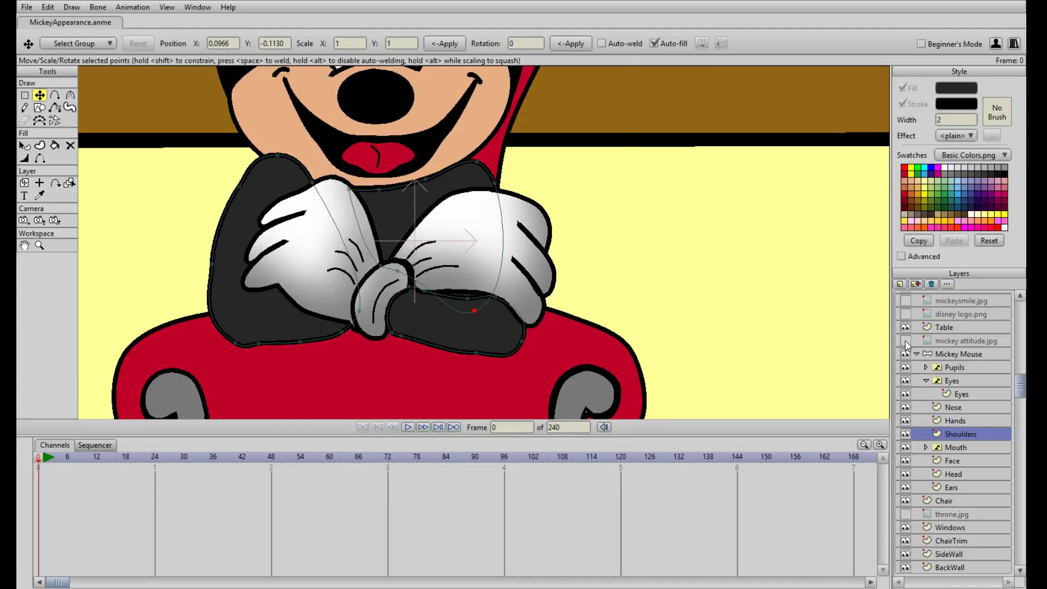
Show mickey attitude.jpg and refit the chest outline's right shoulder and neckline points to the reference
left_click(905, 341)
scroll(551, 199, "up", 5)
key("a")
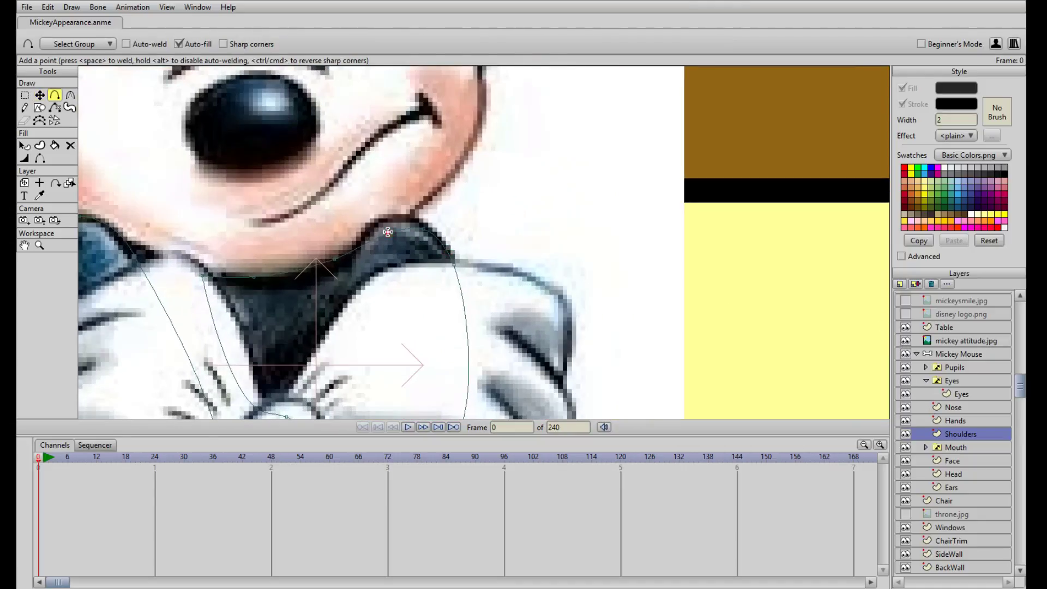
key("t")
left_click(424, 224)
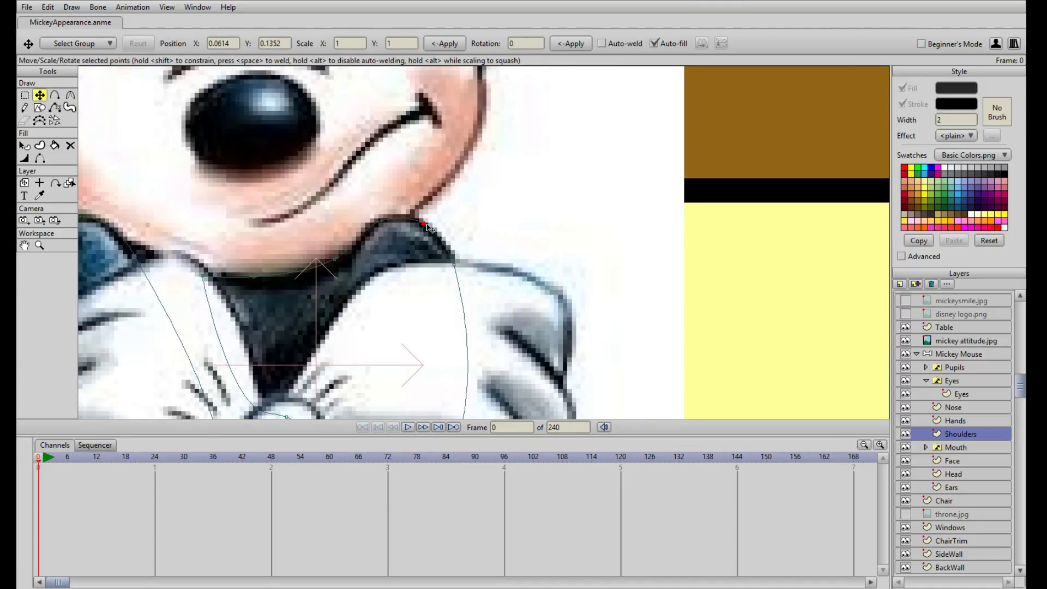
left_click_drag(458, 267, 458, 265)
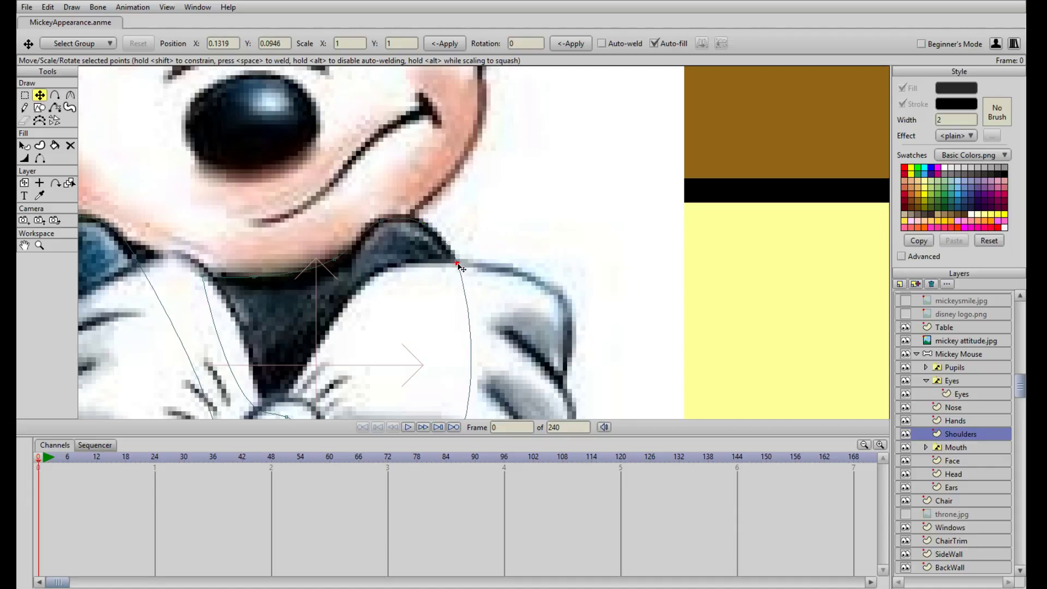
left_click_drag(382, 222, 382, 218)
left_click_drag(332, 261, 337, 265)
scroll(367, 311, "down", 4)
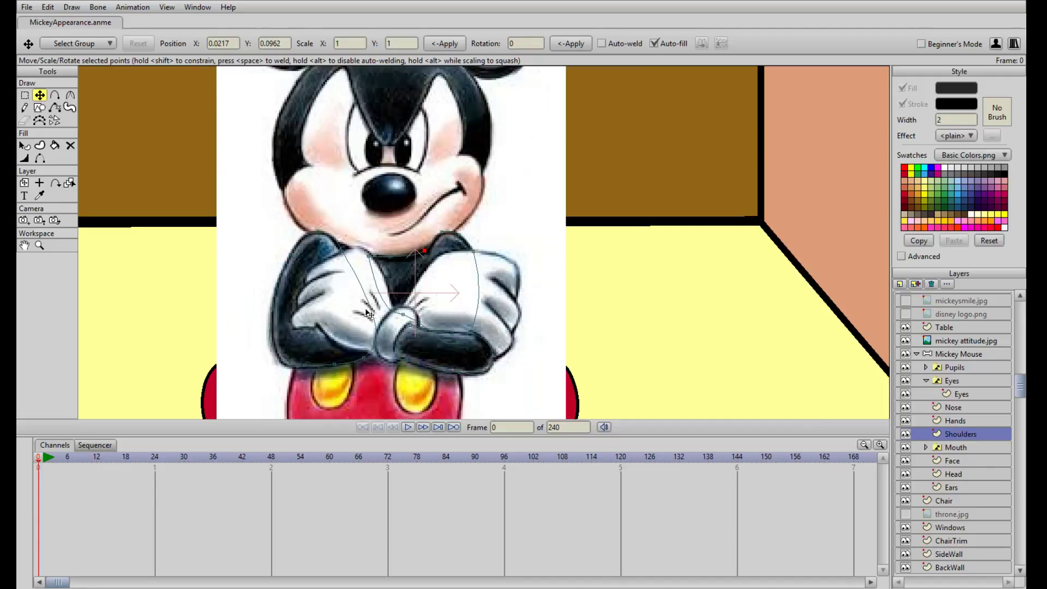
Add a new vector layer directly above the Shoulders layer and name it Jumpsuit
scroll(465, 324, "down", 5)
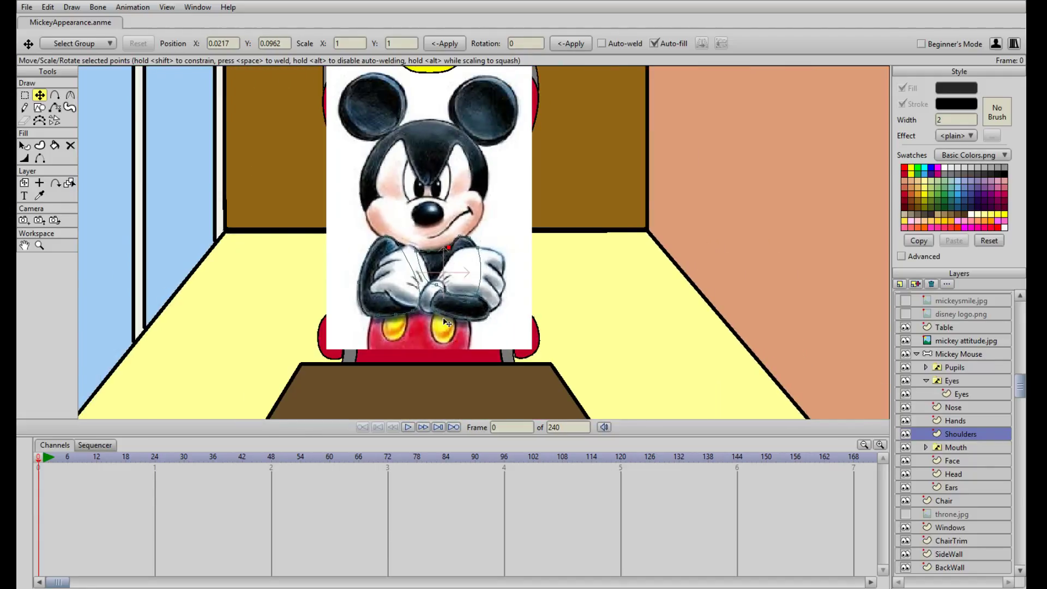
scroll(485, 280, "down", 4)
scroll(761, 284, "up", 7)
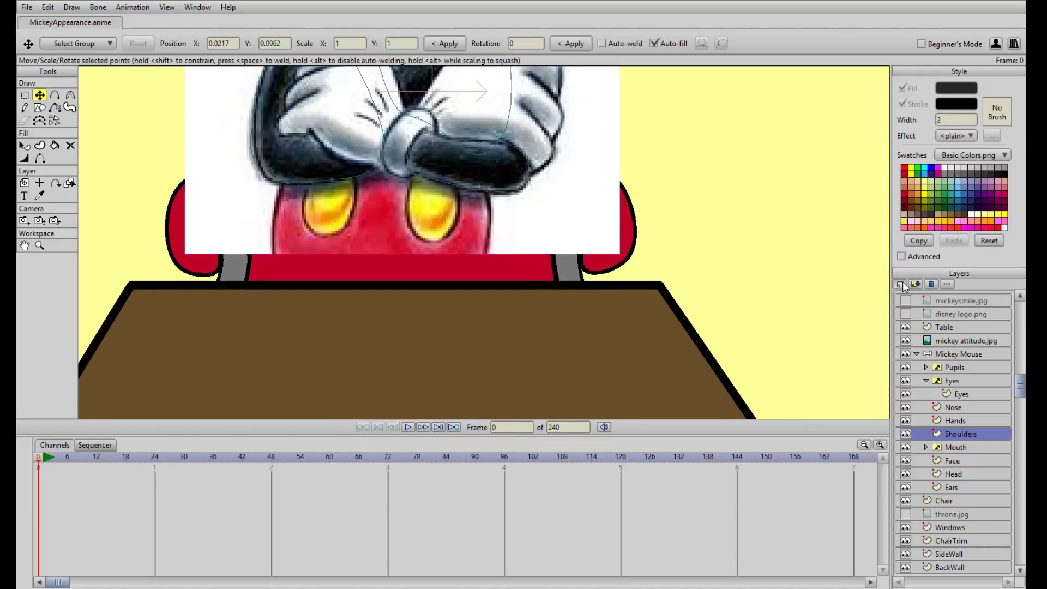
key("ctrl+shift+n")
type("J")
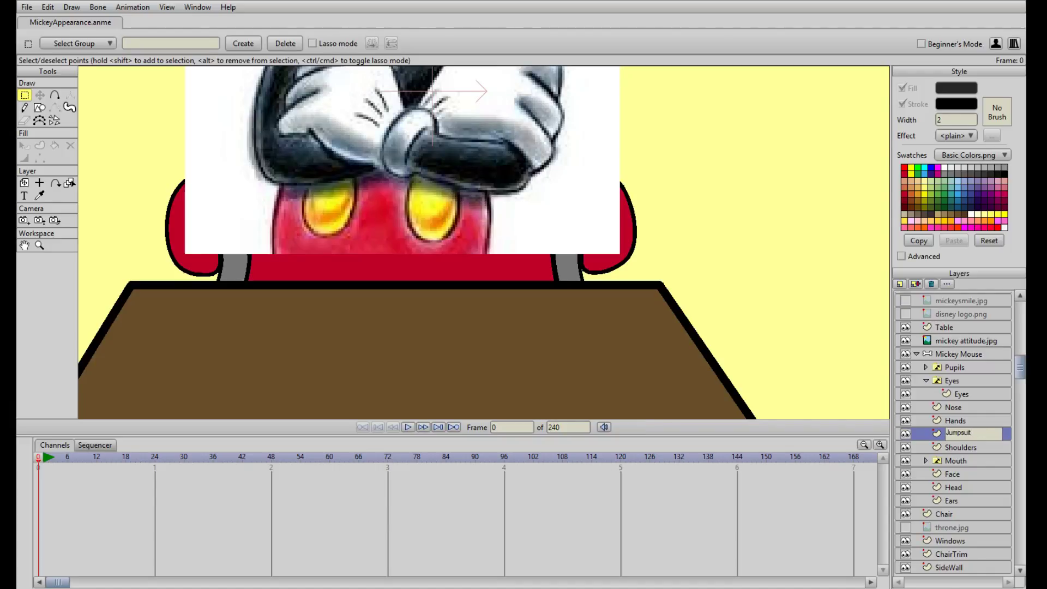
type("umpsuit")
key("Return")
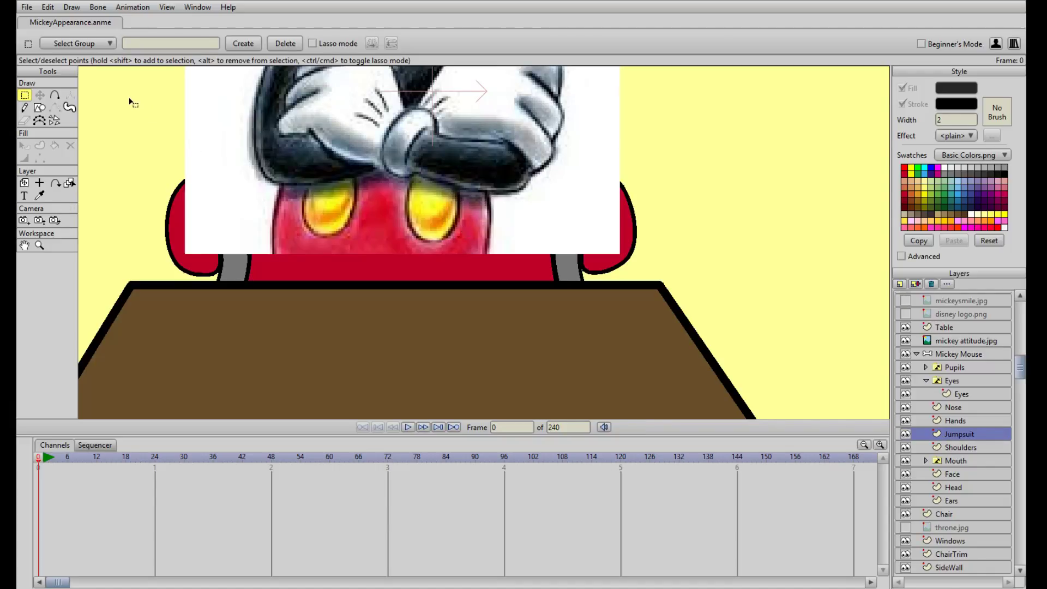
Draw an ellipse over the red trousers in the reference, extending down to the table's upper edge
left_click(39, 107)
scroll(252, 236, "up", 2)
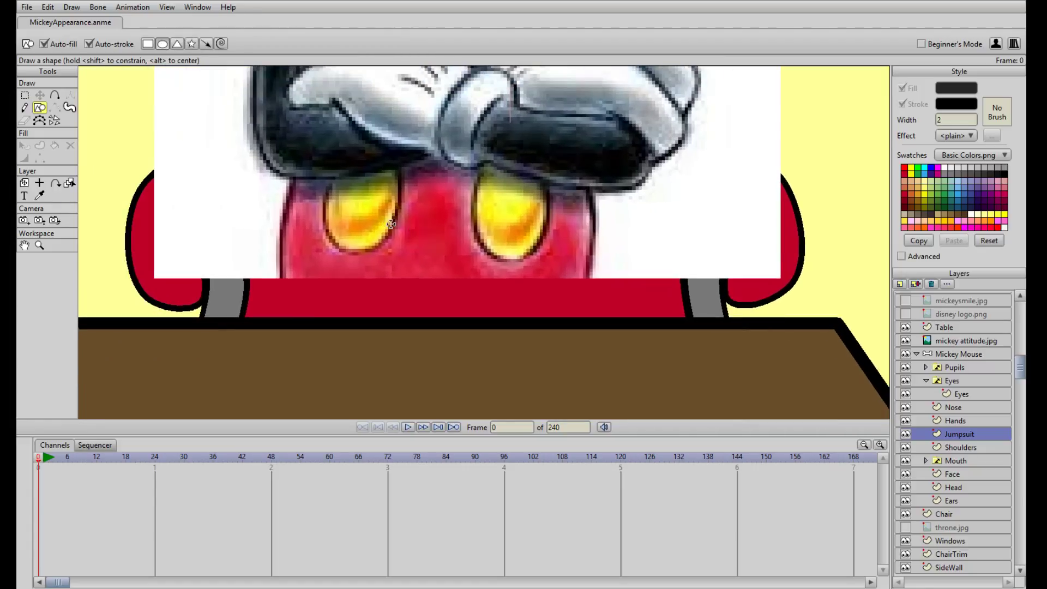
mouse_move(287, 168)
left_mouse_down()
mouse_move(607, 334)
mouse_move(591, 328)
left_mouse_up()
key("t")
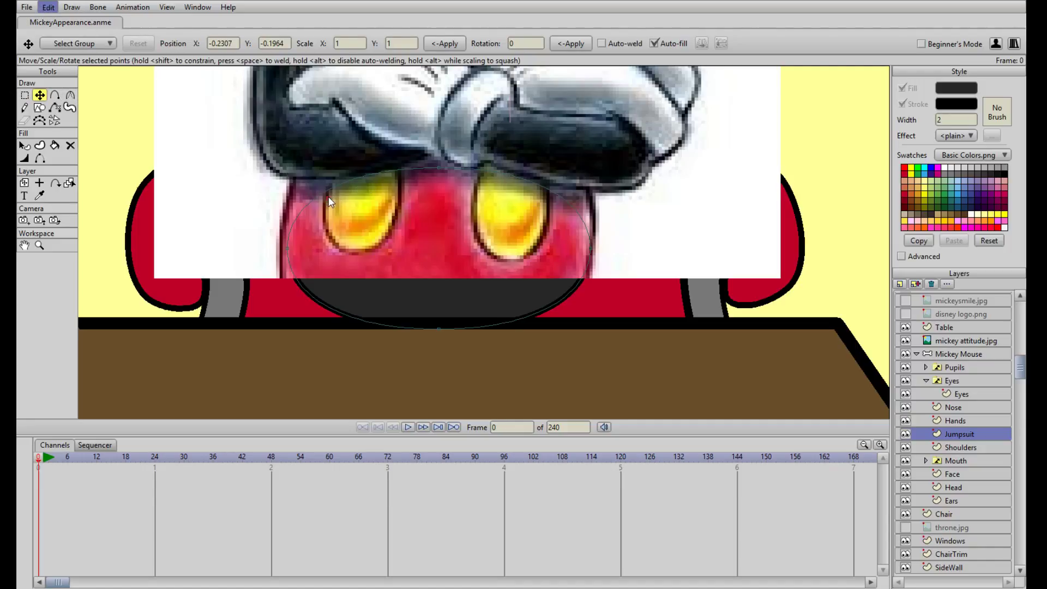
Add a point on the ellipse's upper left edge and move it to the trousers' upper left corner as a sharp peak
key("Delete")
key("a")
left_click(329, 191)
key("t")
left_click_drag(329, 192, 288, 182)
left_click(70, 95)
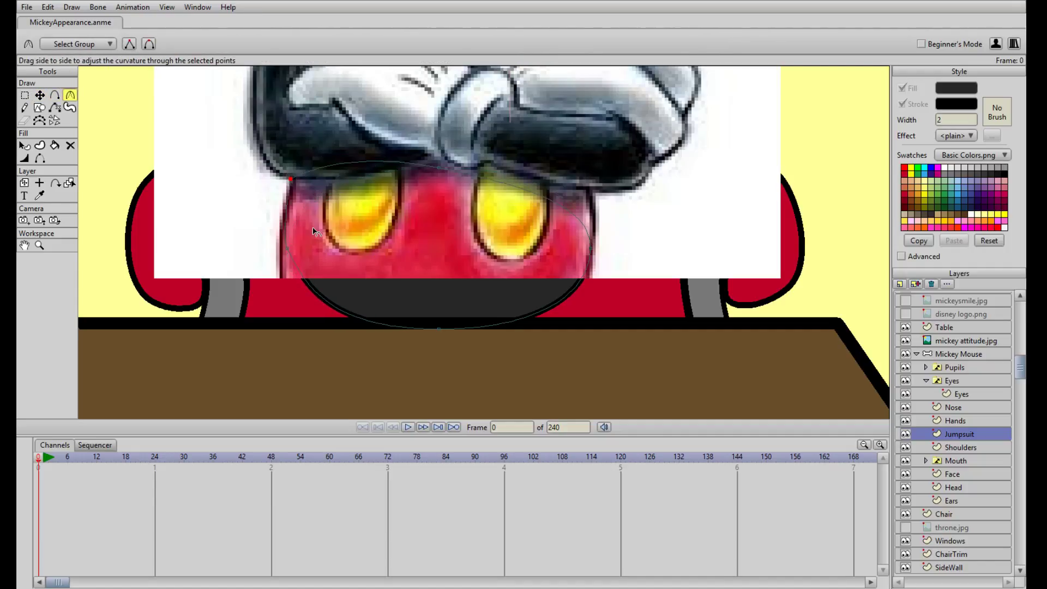
Pull the jumpsuit outline's left side out to the reference edge and raise its bottom point above the table
key("t")
left_click(317, 295)
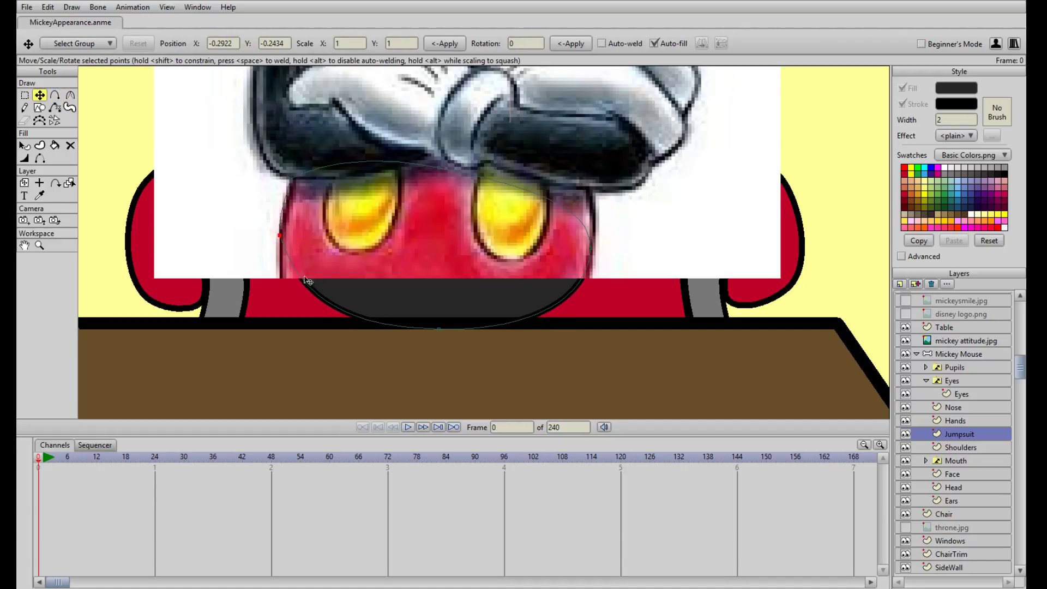
left_click_drag(316, 295, 283, 279)
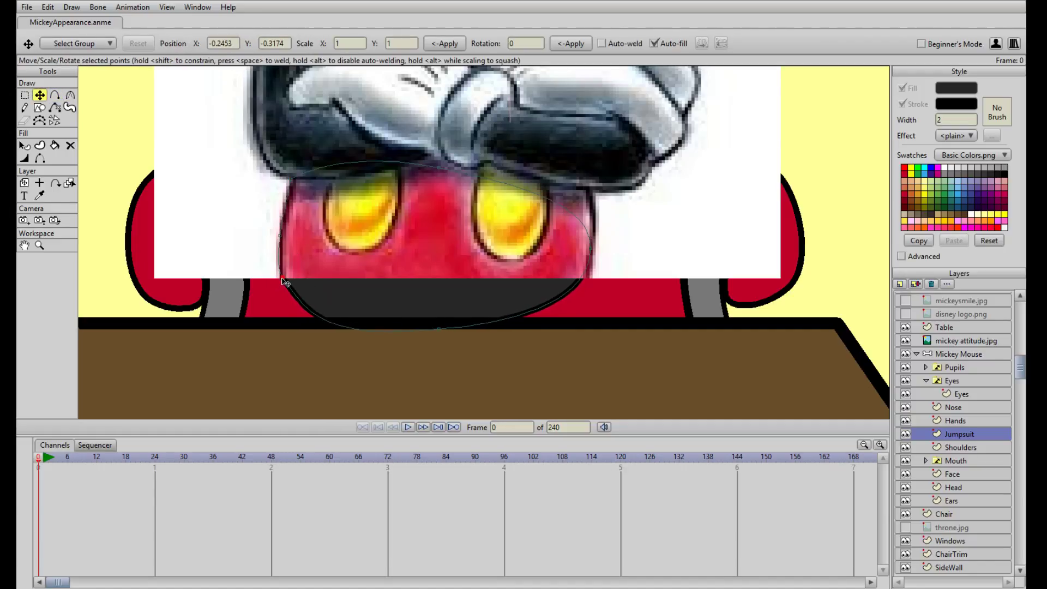
left_click_drag(438, 328, 449, 310)
Add a point on the jumpsuit's right side, move it to the trousers' upper right corner and make it peaked
key("a")
left_click(581, 220)
key("t")
left_click_drag(581, 219, 590, 190)
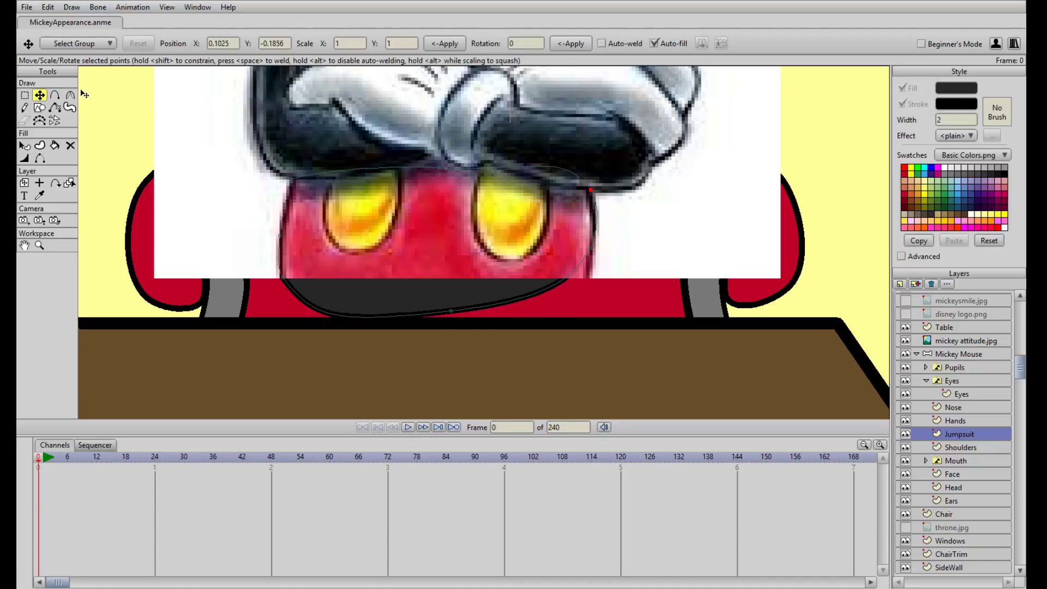
left_click(70, 96)
left_click(129, 49)
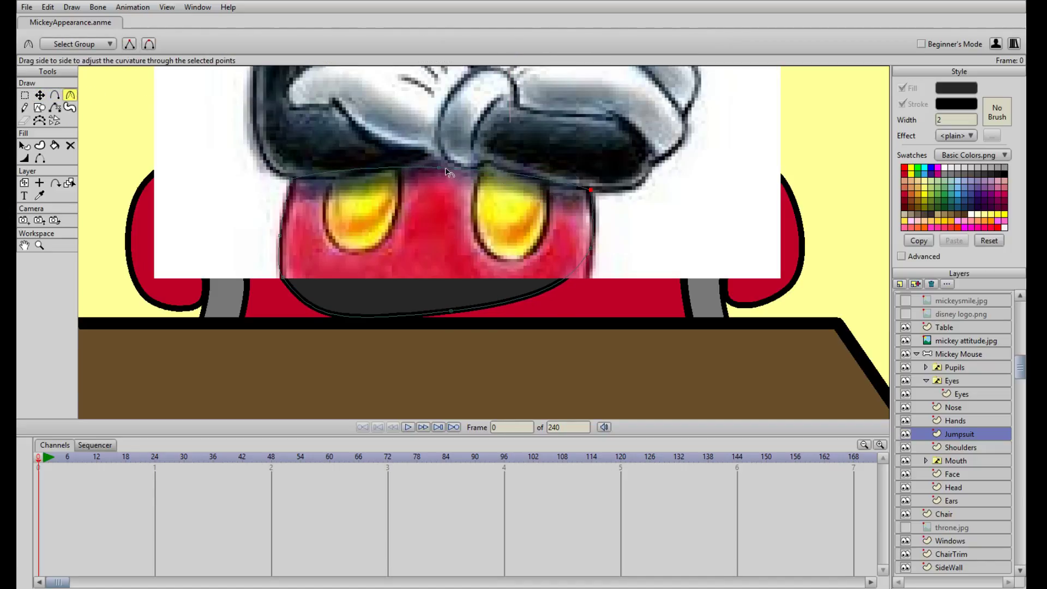
Move the jumpsuit's top point beneath the crossed wrists as a peak and fit an added point under the left forearm
key("t")
left_click_drag(442, 170, 421, 161)
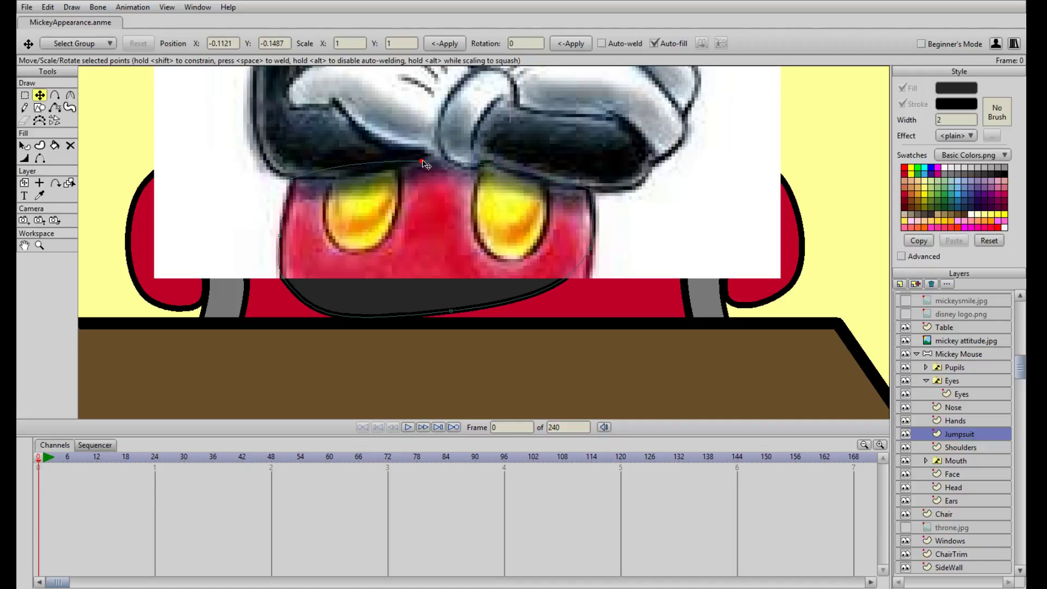
key("a")
left_click(350, 165)
key("t")
left_click_drag(350, 164, 353, 177)
left_click_drag(423, 162, 382, 249)
left_click(70, 95)
left_click(129, 48)
Add points along the jumpsuit's upper edge so it follows the underside of the glove cuff and right forearm
scroll(413, 150, "up", 3)
key("t")
left_click_drag(356, 203, 524, 240)
key("a")
left_click(419, 208)
key("t")
key("a")
left_click(460, 228)
key("t")
key("a")
left_click(501, 216)
key("t")
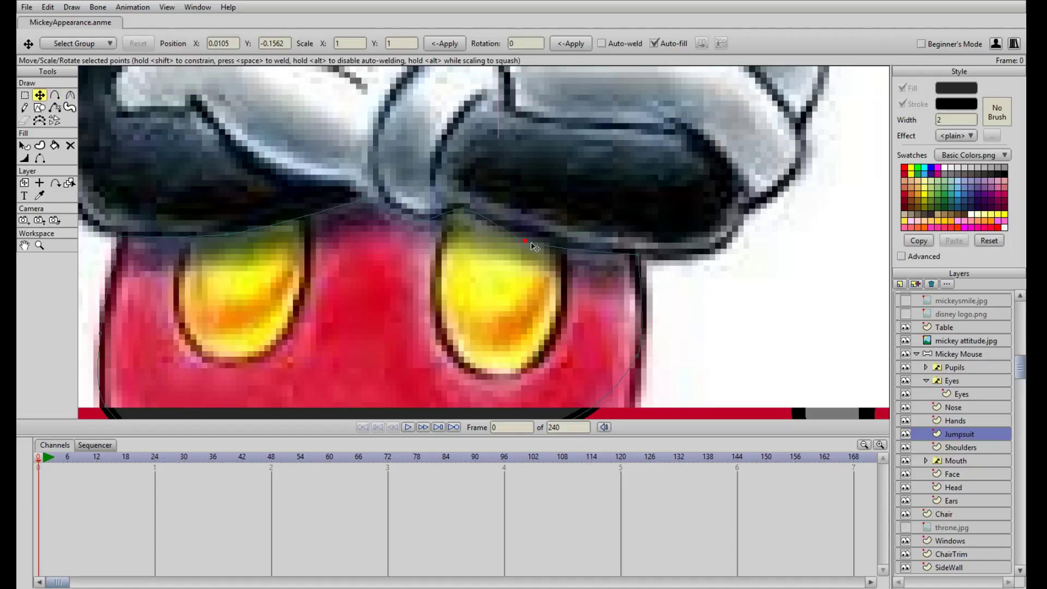
Level the jumpsuit's lower edge and add a point that rounds out its lower right corner
left_click(640, 256)
scroll(639, 259, "down", 5)
left_click_drag(512, 313, 496, 275)
scroll(554, 265, "up", 2)
key("a")
left_click(525, 285)
key("t")
left_click_drag(525, 284, 547, 294)
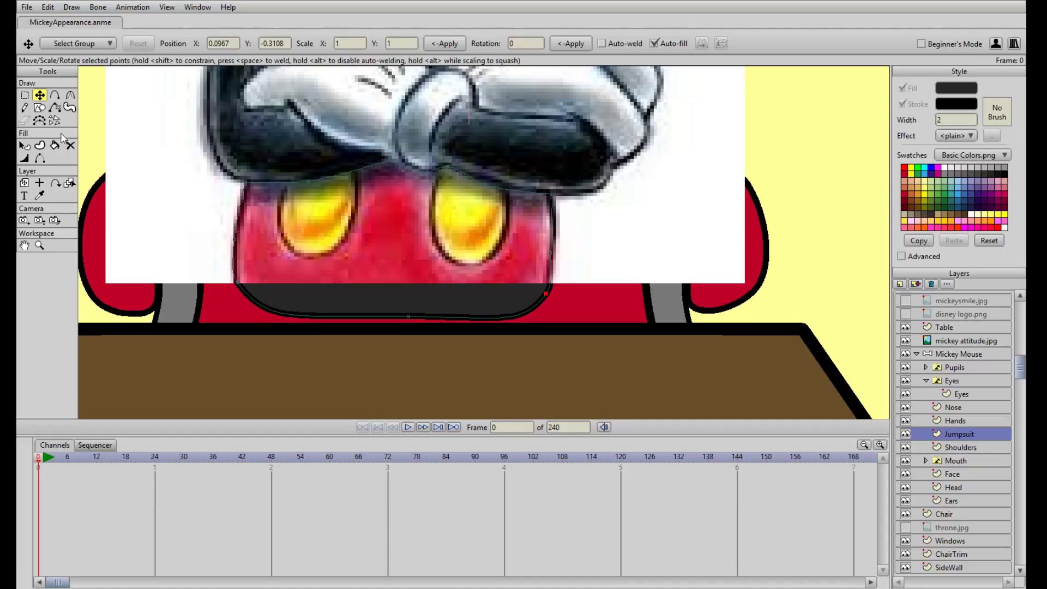
Recolor the jumpsuit shape's fill from dark grey to bright red
left_click(24, 145)
left_click(434, 302)
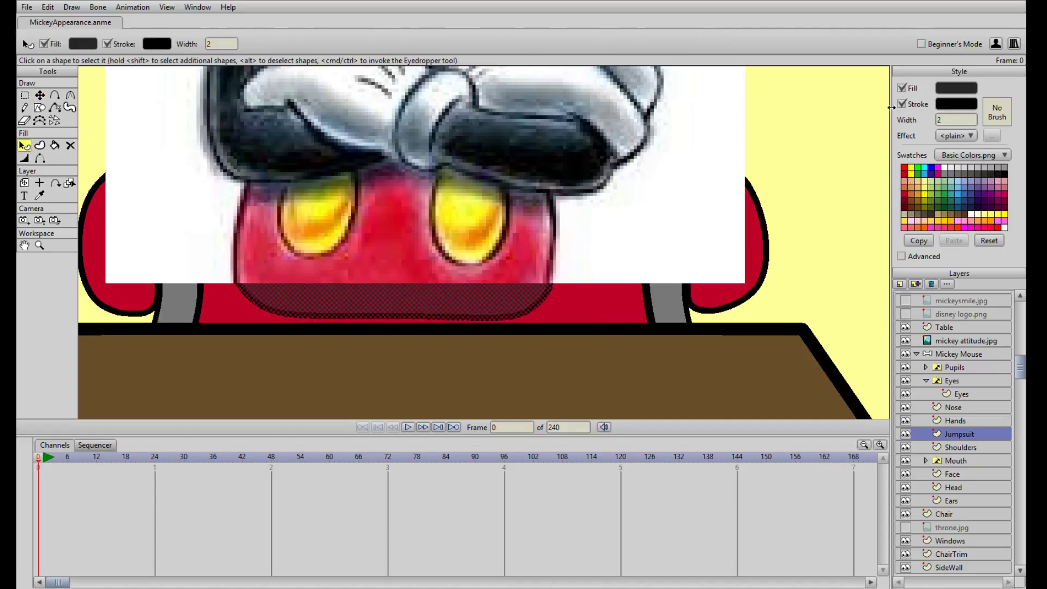
left_click_drag(948, 122, 934, 127)
left_click(951, 93)
mouse_move(784, 188)
left_mouse_down()
mouse_move(772, 218)
mouse_move(777, 206)
left_mouse_up()
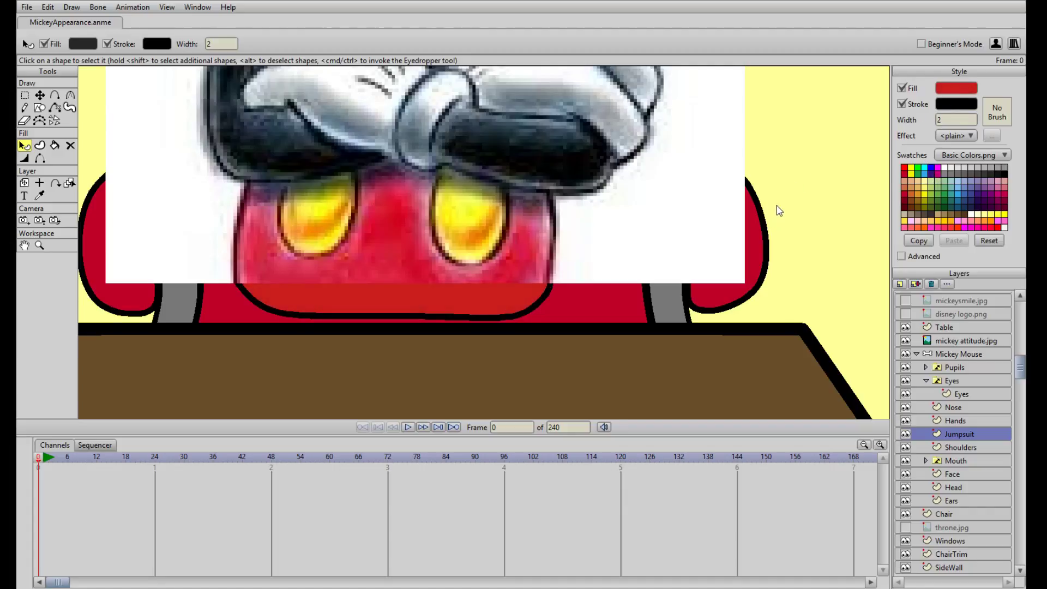
left_click(554, 247)
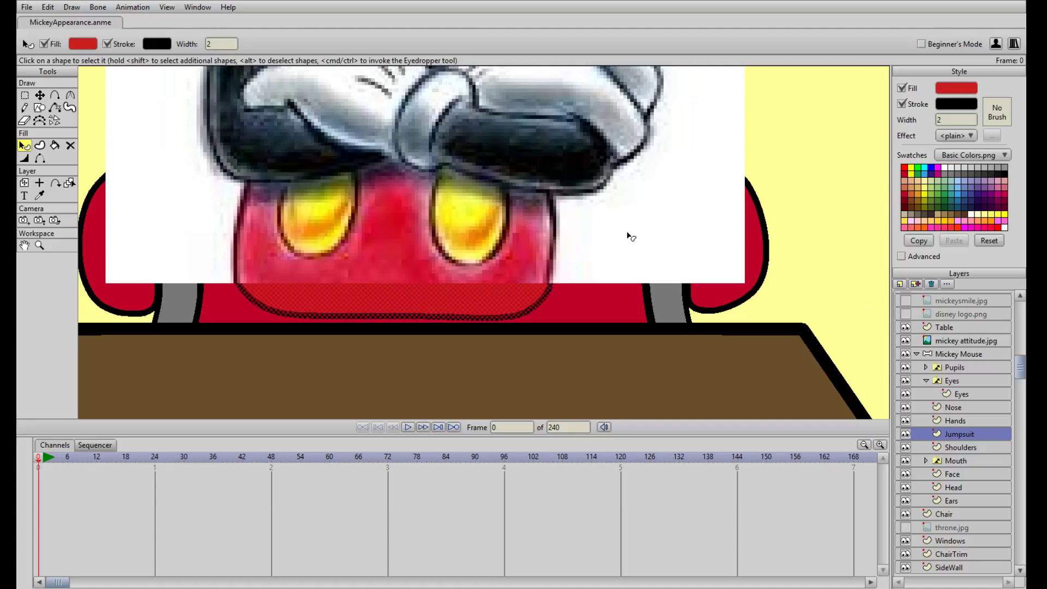
Draw an oval the size of the reference's left yellow button and move it beside the jumpsuit's lower left corner
left_click(39, 108)
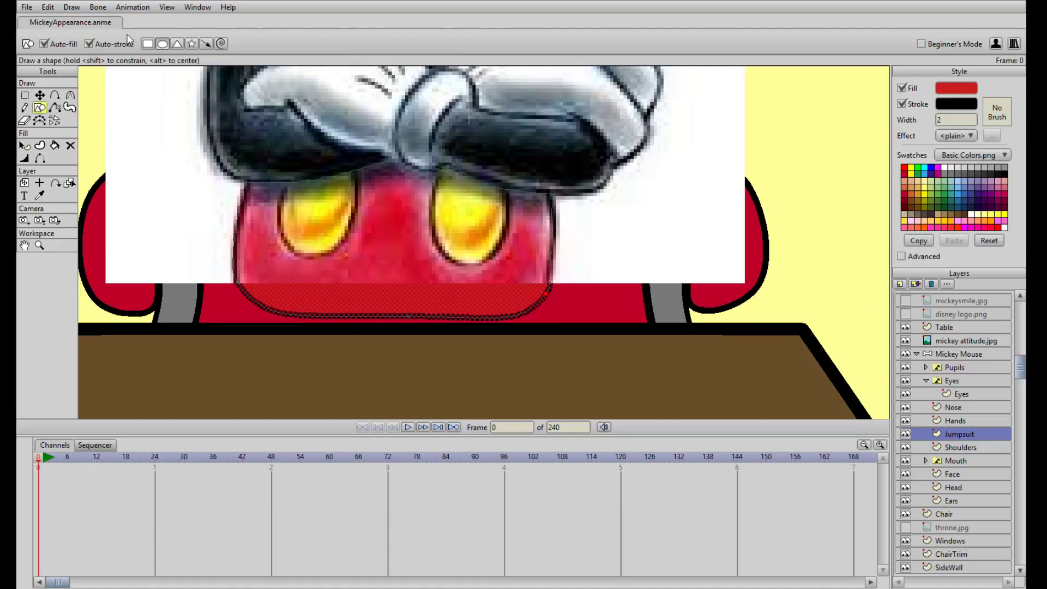
left_click_drag(292, 273, 357, 186)
left_click(26, 145)
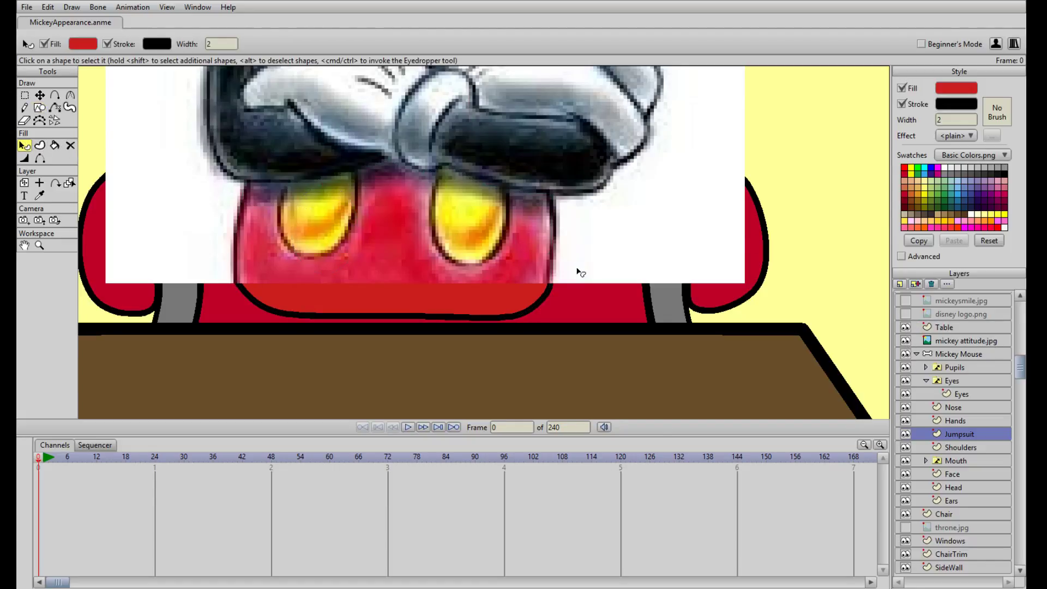
key("t")
mouse_move(343, 232)
left_mouse_down()
mouse_move(233, 231)
mouse_move(281, 296)
mouse_move(239, 309)
left_mouse_up()
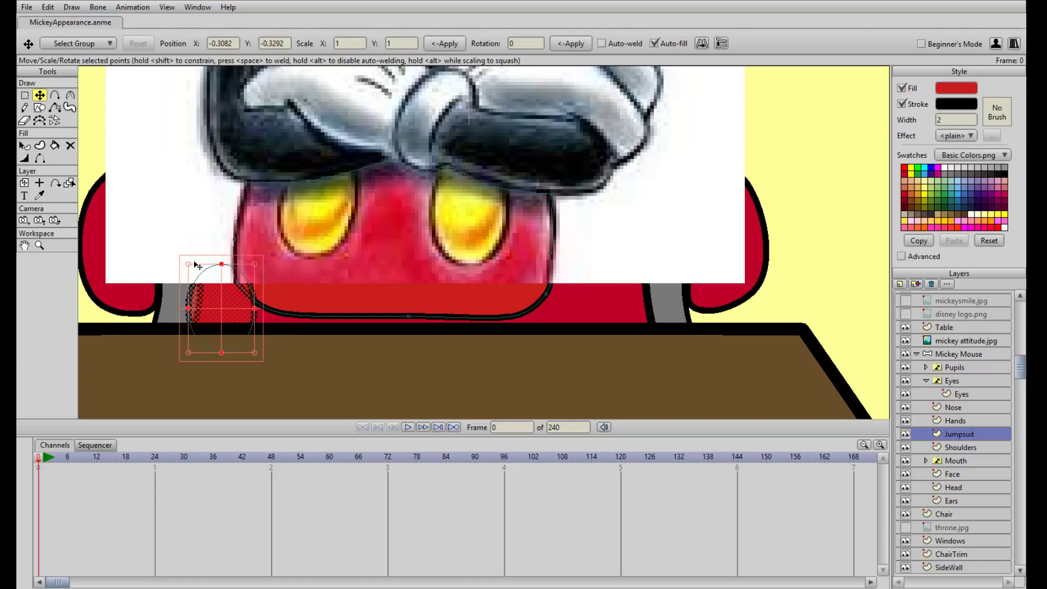
Set the button oval's stroke width to 1 and its fill to golden yellow
left_click(25, 145)
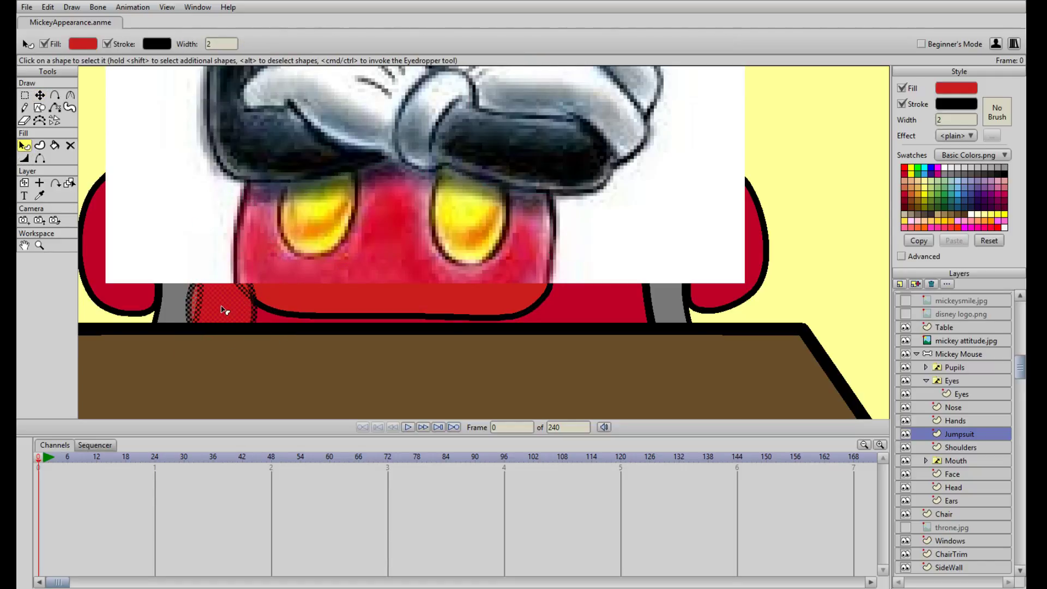
left_click(950, 118)
type("1")
left_click(236, 312)
left_click(944, 87)
left_click(834, 258)
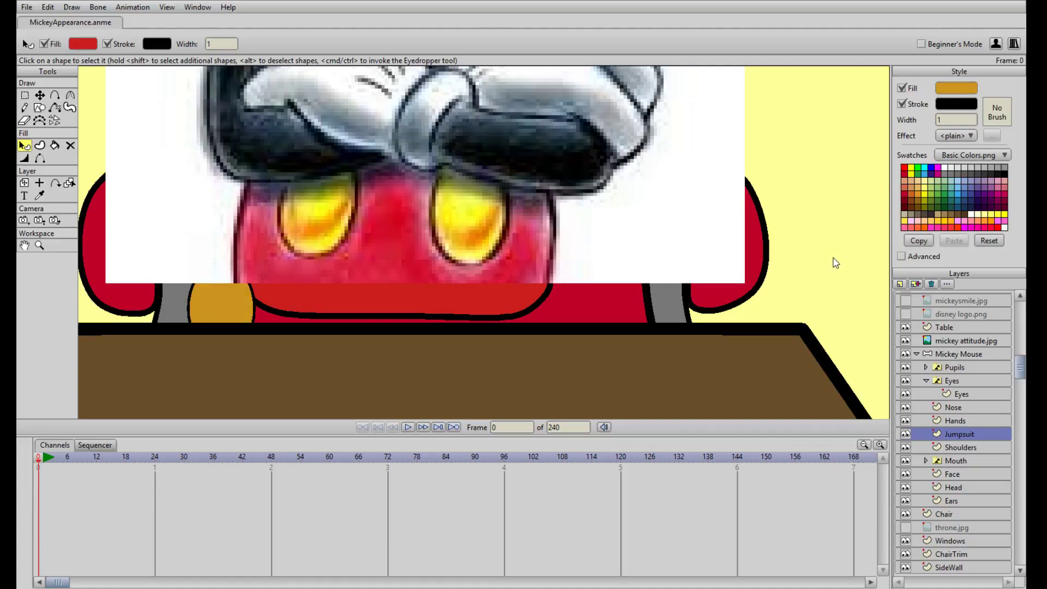
left_click_drag(834, 262, 835, 258)
mouse_move(776, 201)
left_mouse_down()
mouse_move(794, 196)
mouse_move(793, 216)
mouse_move(792, 198)
left_mouse_up()
left_click(854, 289)
Place the yellow button over the reference's left button and copy it onto the right button
key("t")
mouse_move(230, 295)
left_mouse_down()
mouse_move(327, 200)
mouse_move(355, 198)
mouse_move(360, 208)
mouse_move(334, 235)
mouse_move(352, 258)
left_mouse_up()
left_click_drag(338, 209, 474, 206)
key("ctrl+c")
key("ctrl+v")
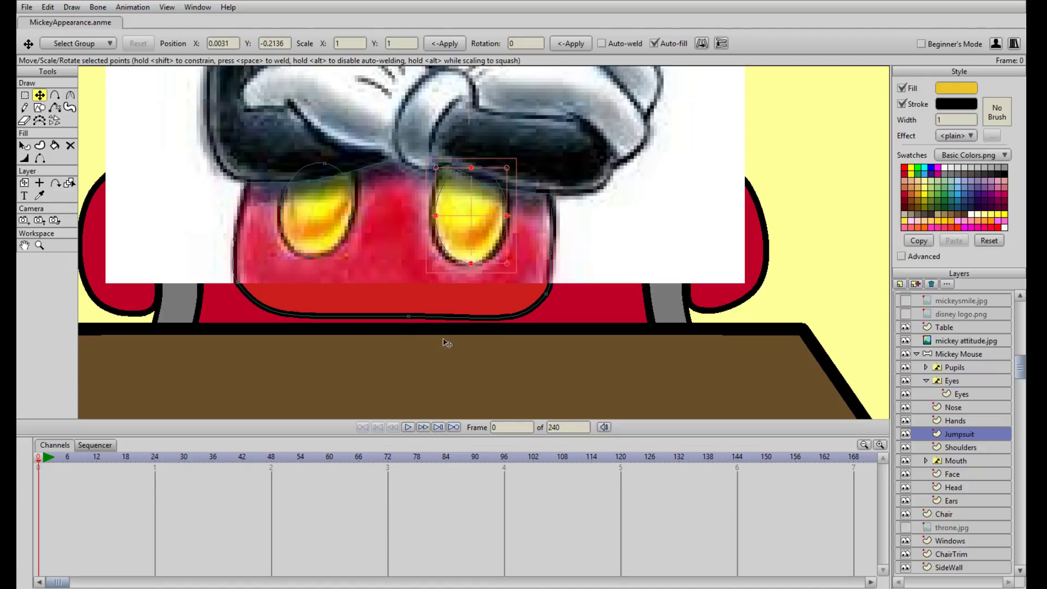
Hide mickey attitude.jpg and move the Jumpsuit layer below the Shoulders layer
scroll(366, 229, "up", 1)
scroll(709, 245, "down", 3)
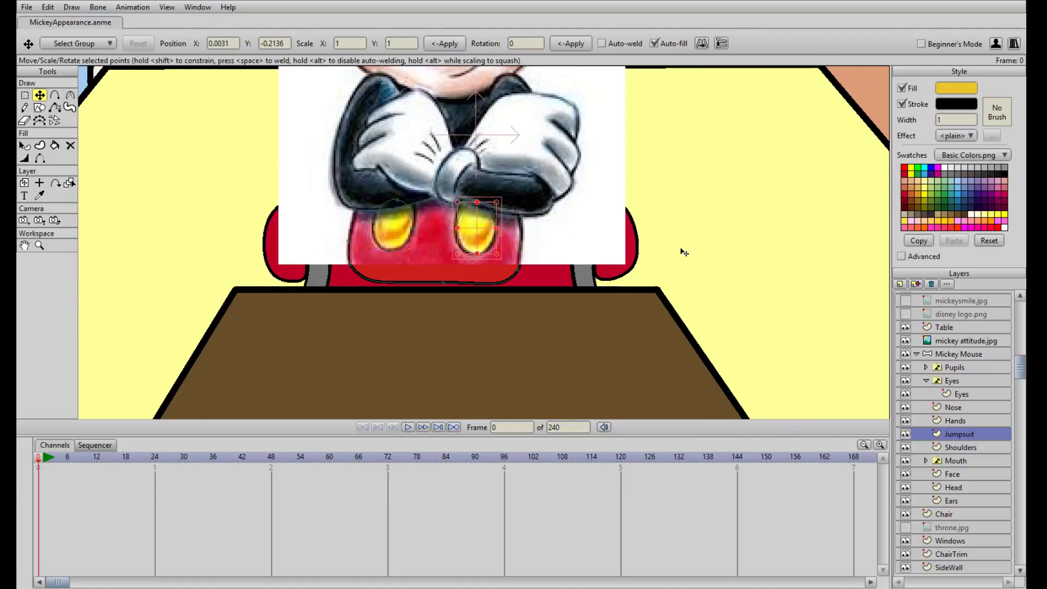
left_click(906, 341)
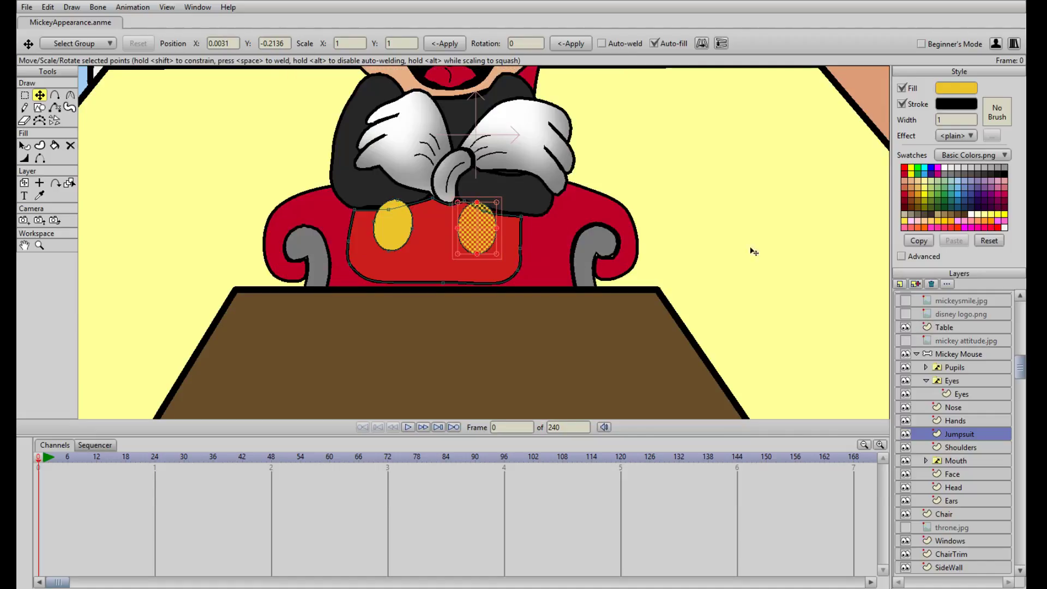
scroll(720, 234, "down", 3)
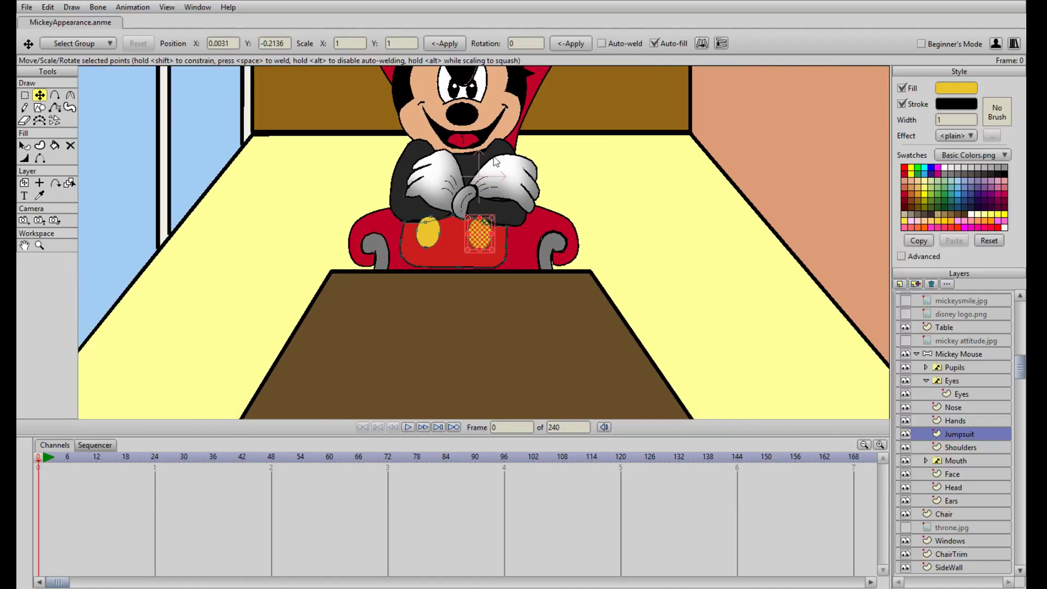
scroll(586, 188, "up", 3)
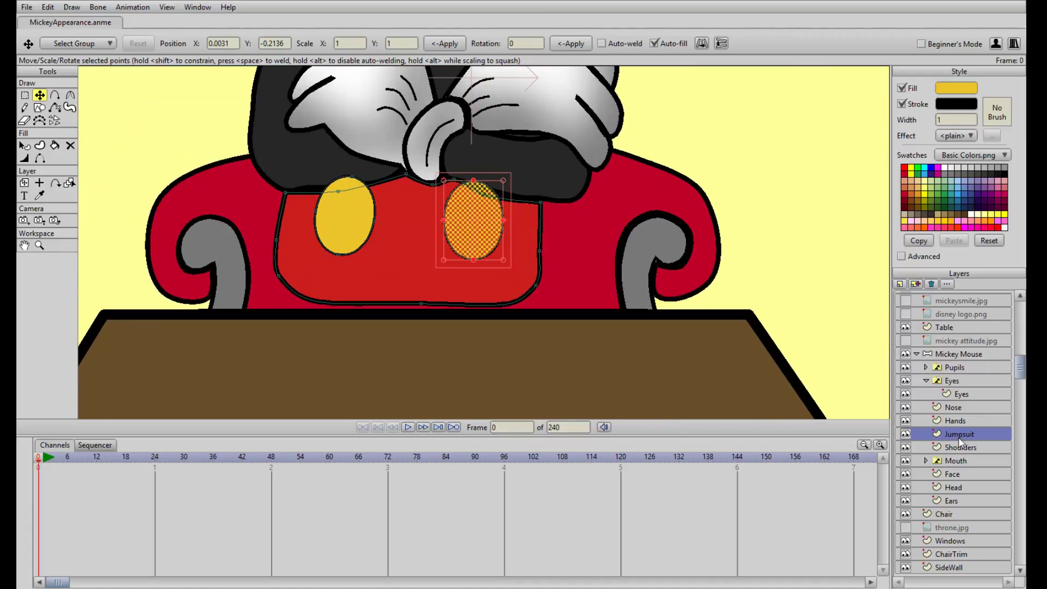
left_click_drag(958, 440, 959, 450)
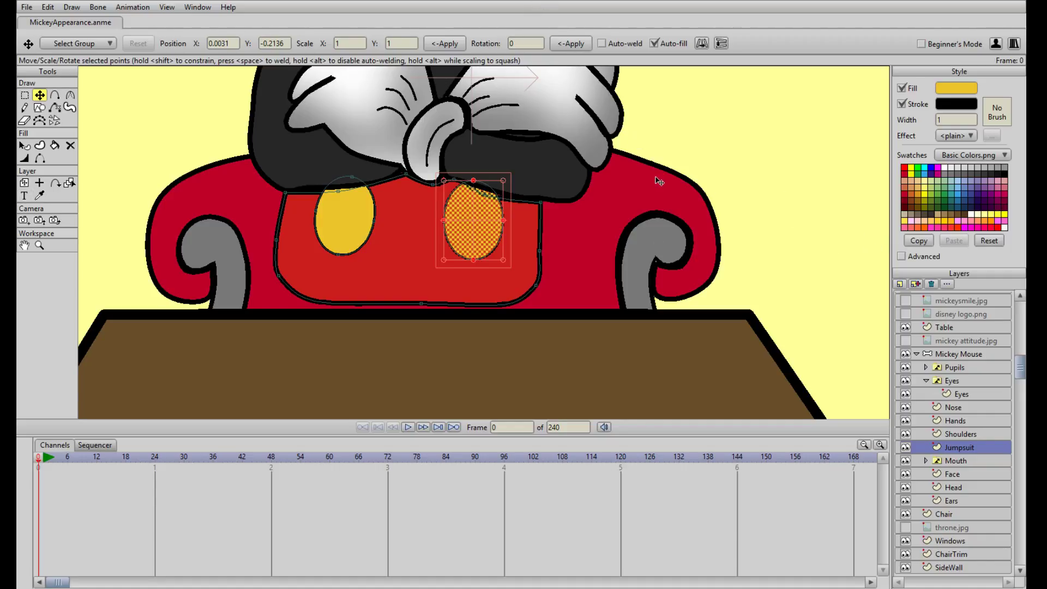
Collapse the Eyes group and switch the Mouth layer's active child to Disinterested
scroll(658, 180, "up", 3)
scroll(659, 180, "down", 5)
left_click_drag(674, 100, 629, 289)
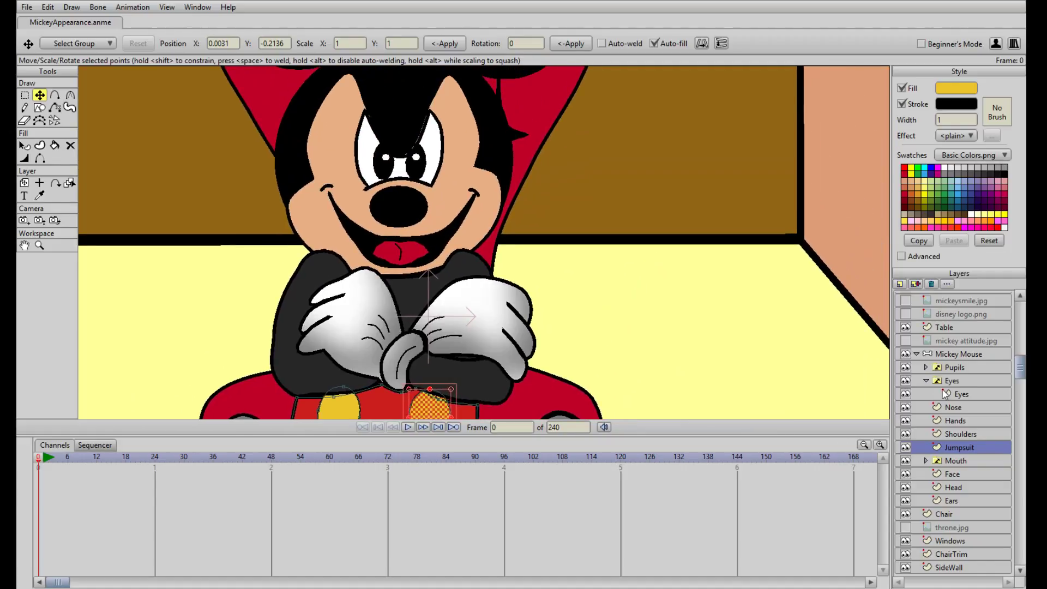
left_click(925, 382)
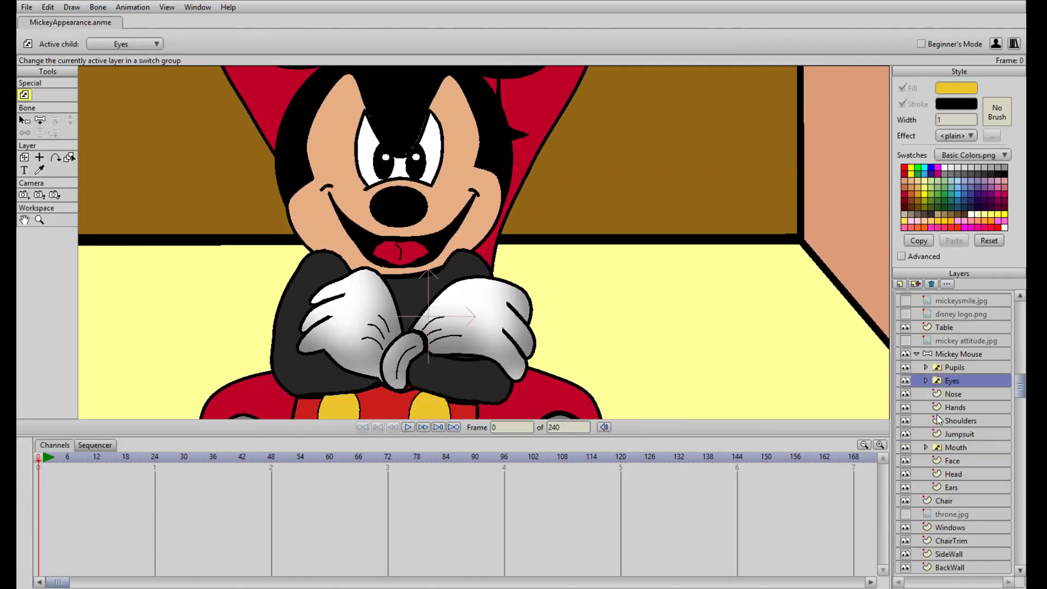
left_click(953, 448)
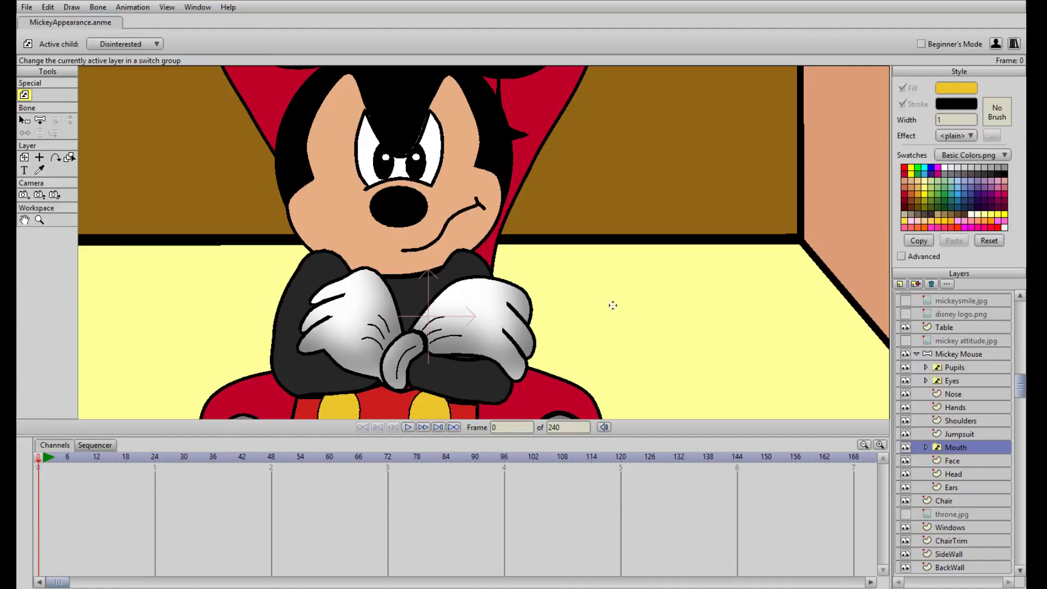
Examine the seated figure's face, crossed arms and buttoned jumpsuit against the chair and table
scroll(610, 304, "down", 3)
scroll(614, 289, "up", 2)
left_click_drag(615, 283, 650, 257)
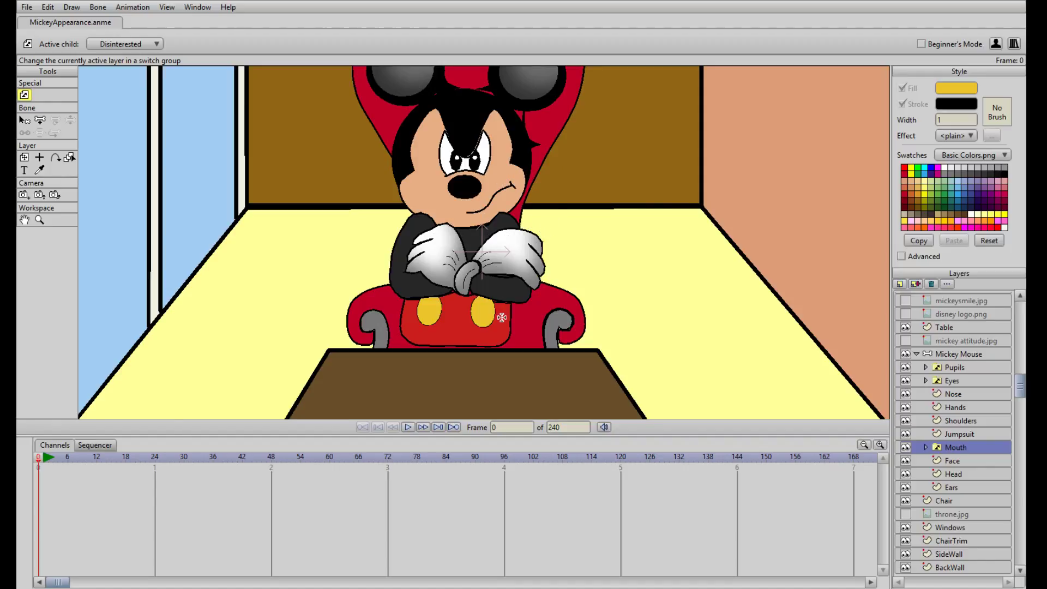
scroll(493, 288, "up", 2)
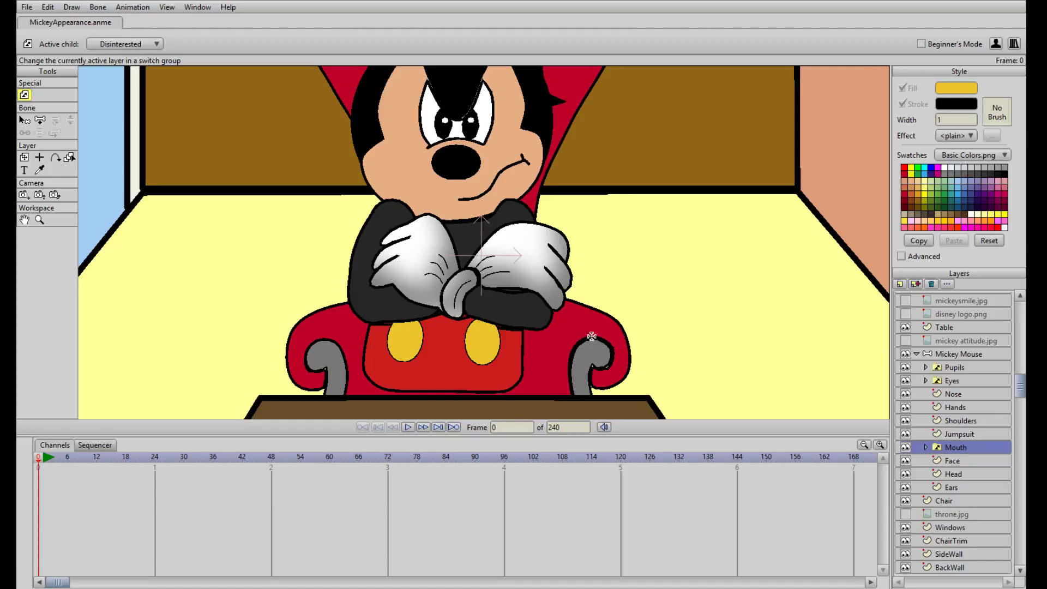
scroll(591, 335, "up", 3)
scroll(629, 162, "down", 2)
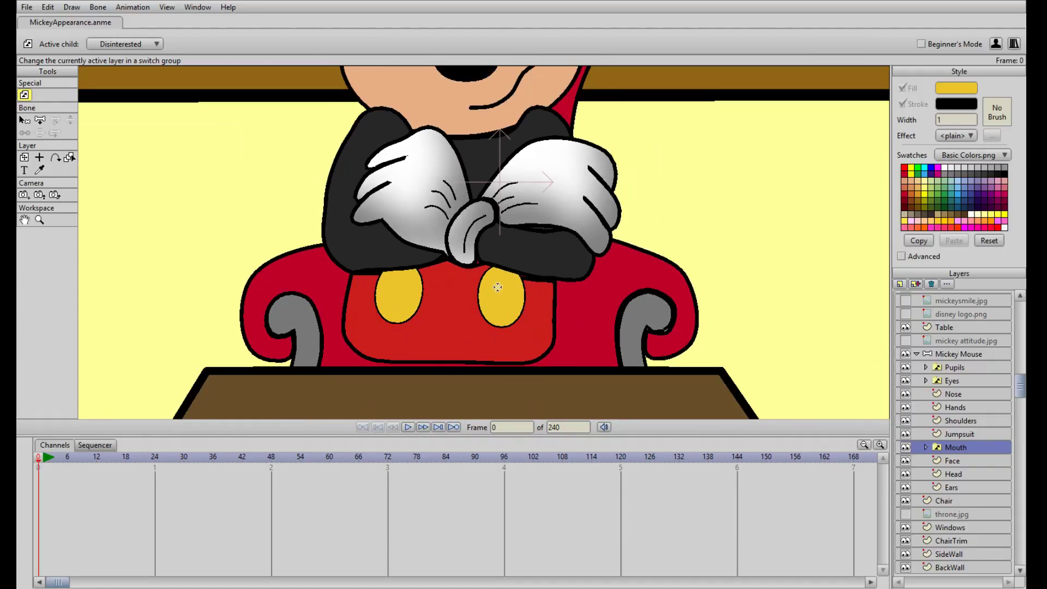
scroll(498, 286, "up", 2)
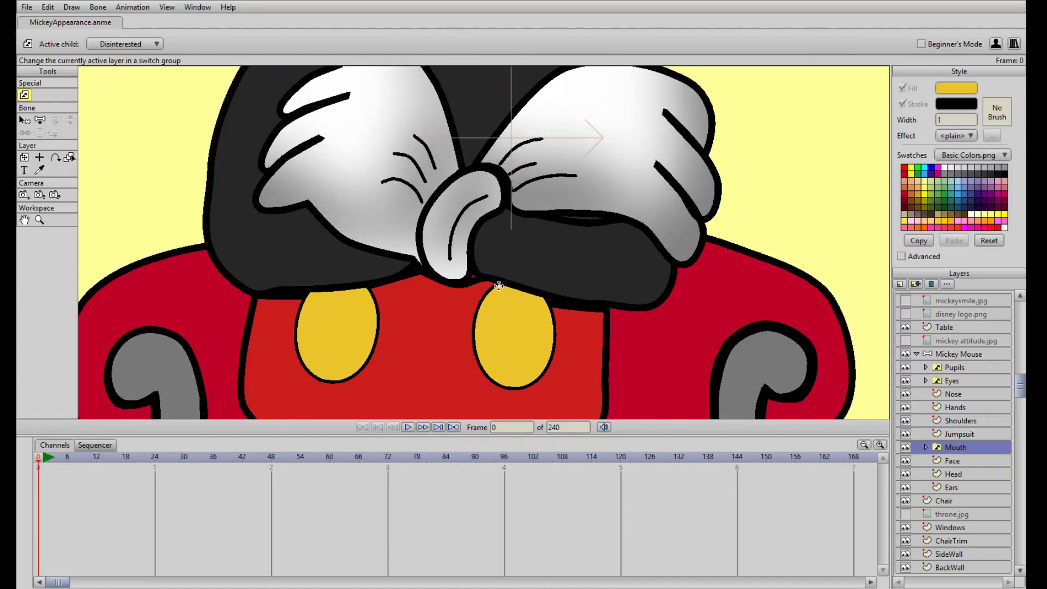
On the Shoulders layer, move the arm outline points beside the central cuff so the sleeve edges tuck beneath it
left_click(957, 420)
scroll(540, 335, "up", 2)
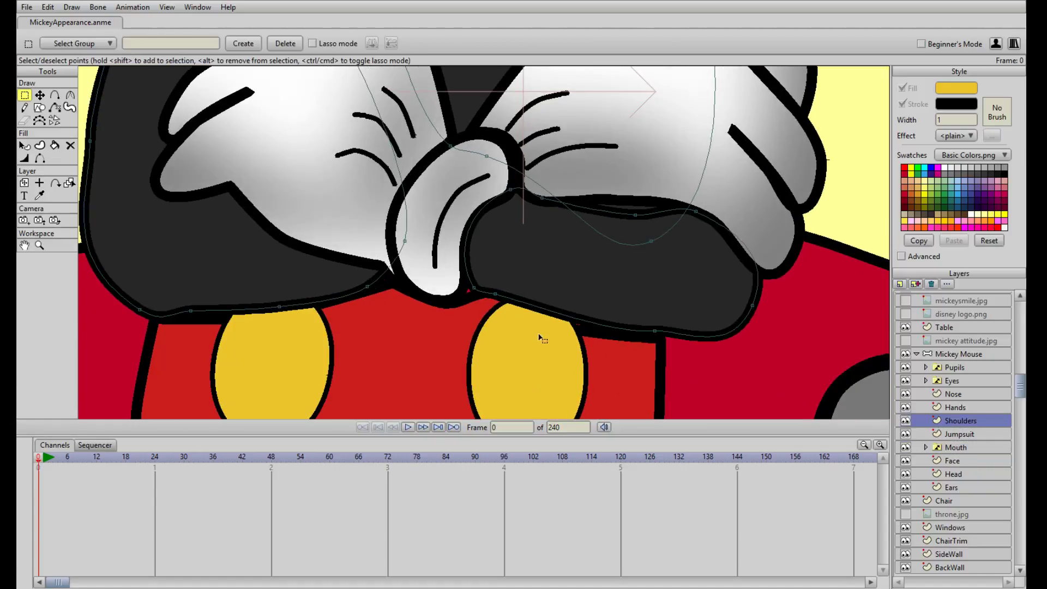
key("t")
left_click_drag(470, 294, 398, 283)
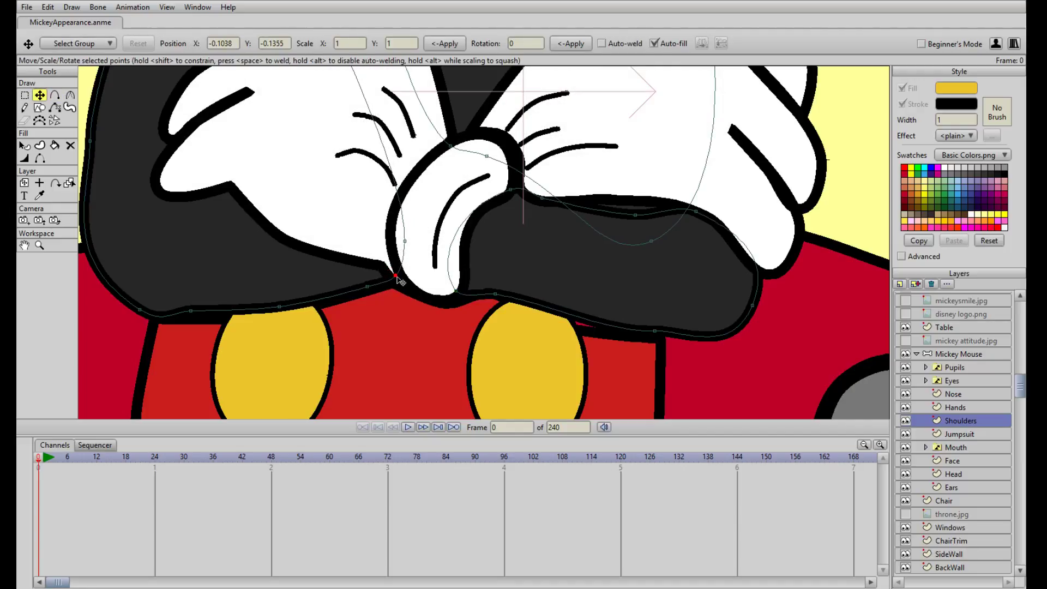
scroll(418, 264, "down", 2)
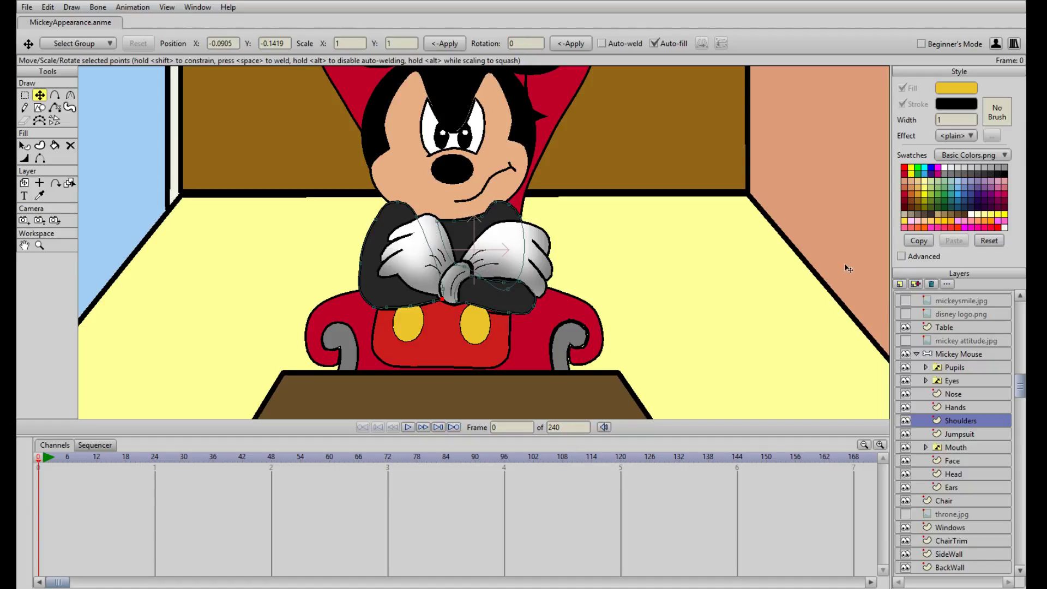
Show the mickey attitude.jpg reference to compare the face, ears and arms, and hide it again
left_click(910, 341)
left_click(909, 341)
left_click(907, 342)
scroll(498, 245, "up", 3)
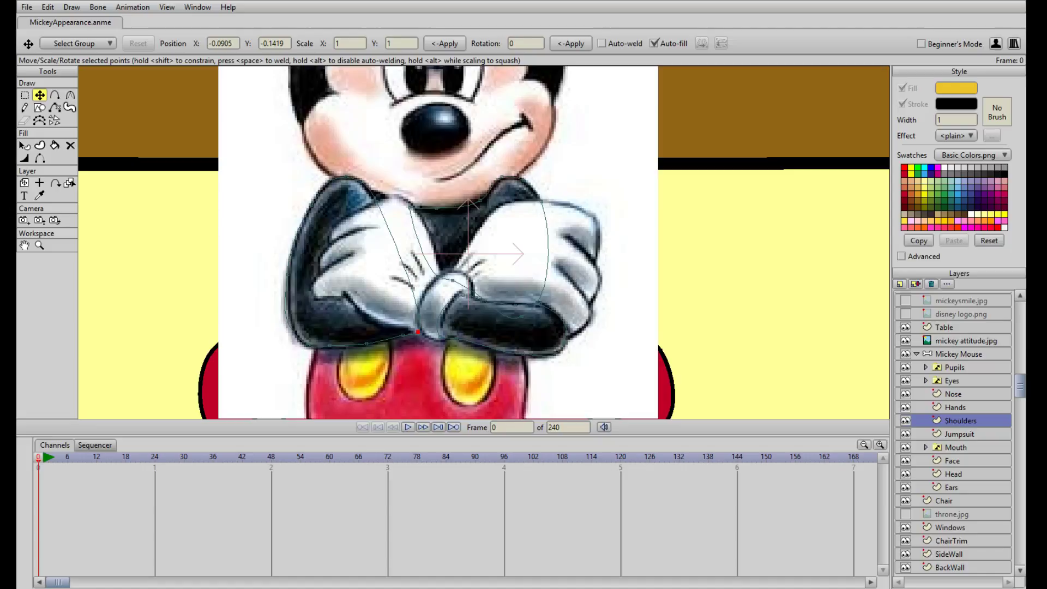
scroll(618, 136, "down", 2)
left_click_drag(618, 136, 603, 285)
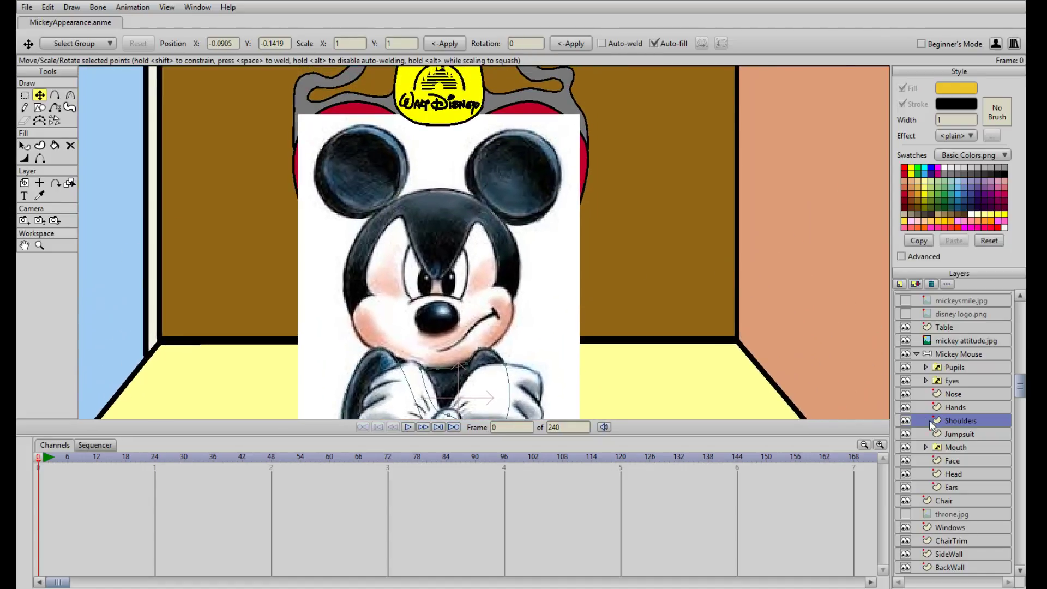
left_click(905, 340)
On the Ears layer, narrow the left ear's grey inner circle by pulling in its left side, and sharpen its right point
left_click_drag(600, 161, 587, 217)
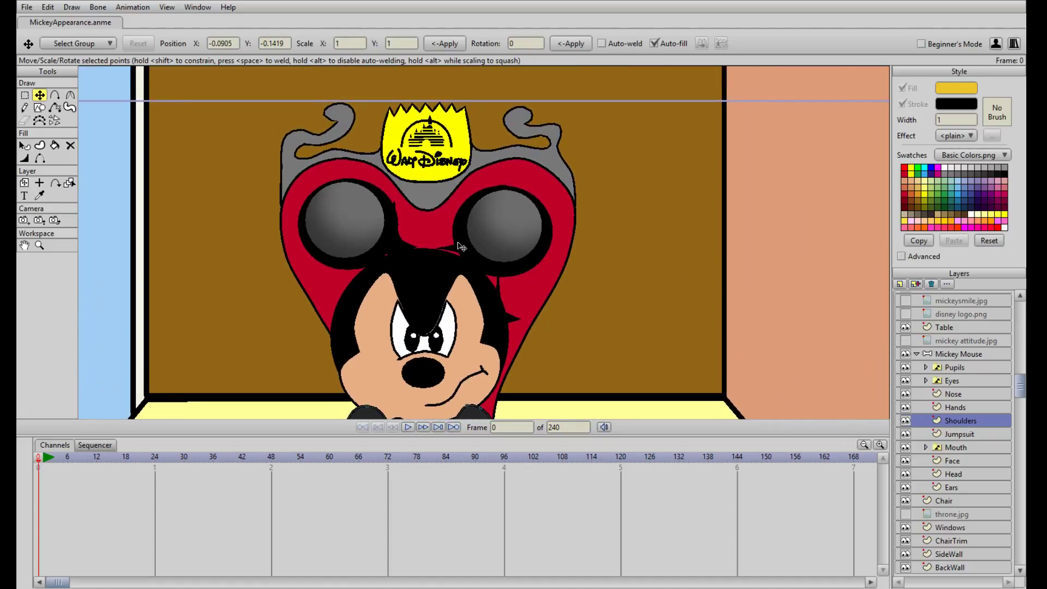
scroll(461, 246, "up", 2)
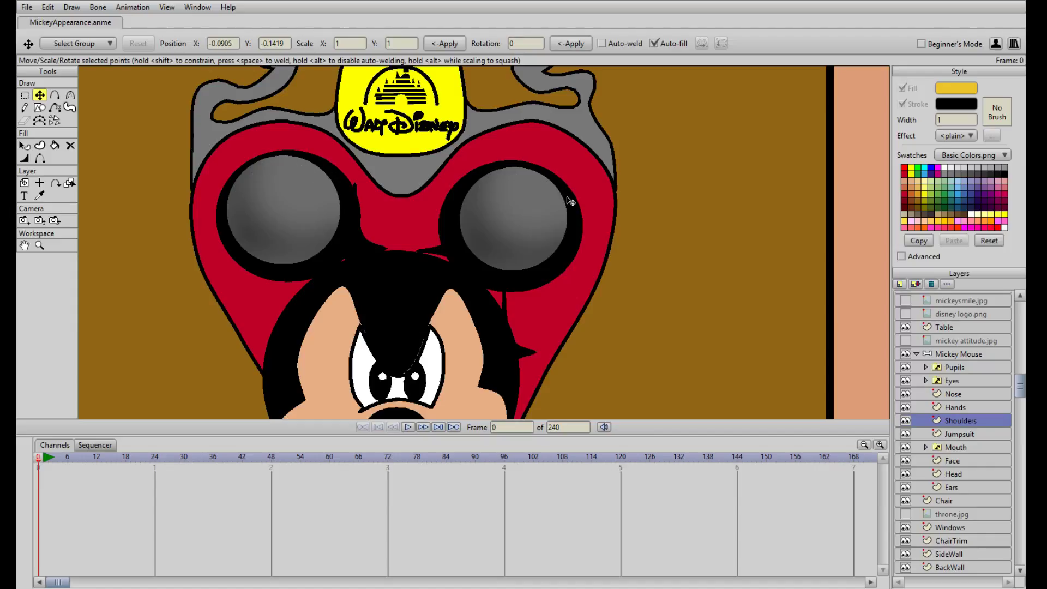
left_click(952, 487)
scroll(245, 202, "up", 3)
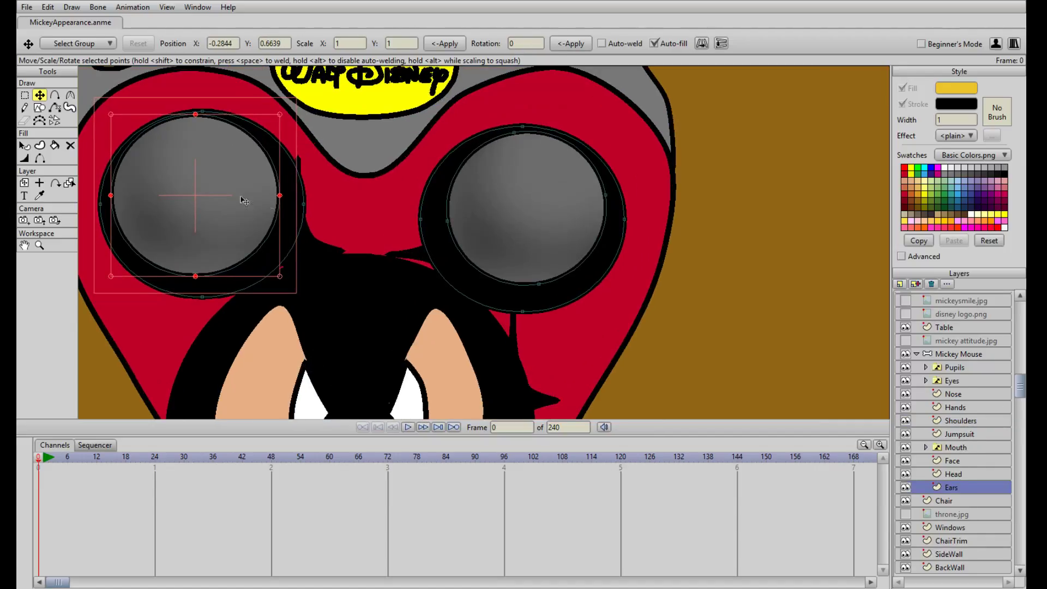
left_click_drag(211, 224, 276, 178)
left_click(70, 95)
left_click_drag(240, 86, 221, 85)
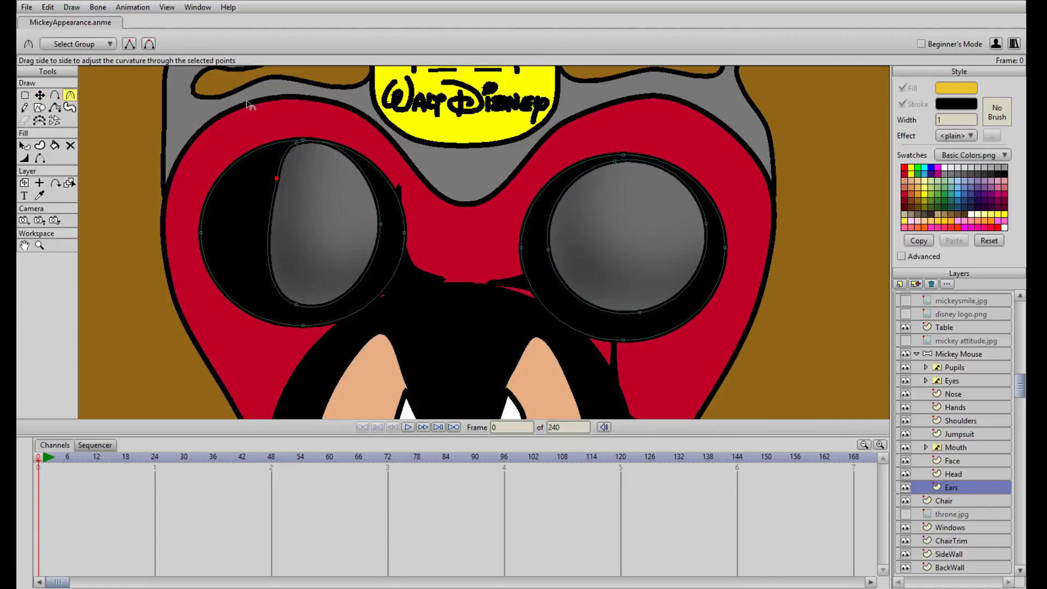
left_click(380, 223)
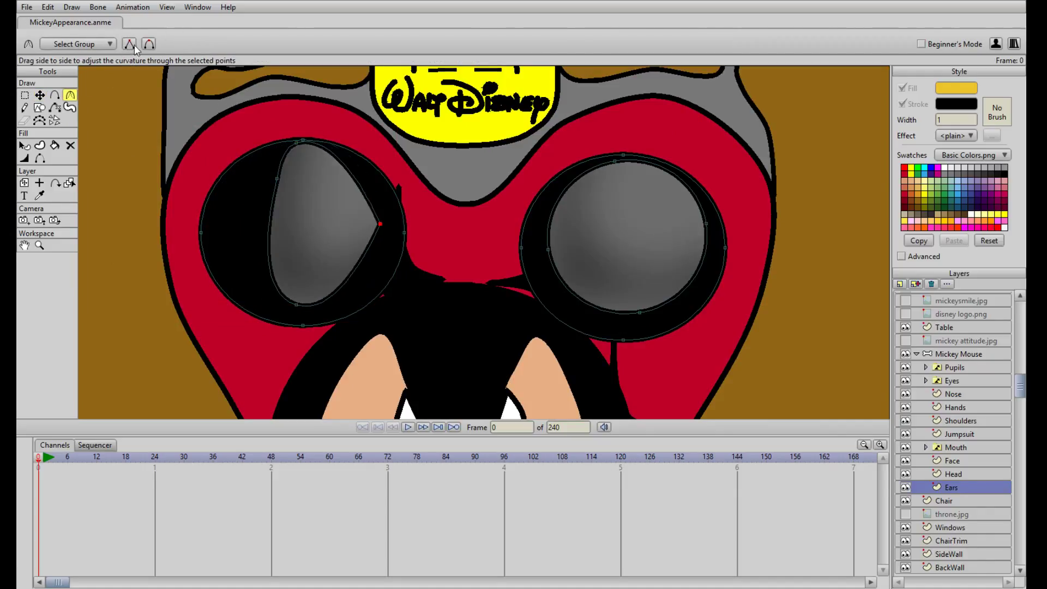
Move the grey inner shape's points toward the left ear's upper rim to form a thin crescent
key("t")
mouse_move(296, 304)
left_mouse_down()
mouse_move(314, 177)
mouse_move(299, 144)
mouse_move(346, 152)
left_mouse_up()
left_click_drag(277, 178, 261, 157)
left_click_drag(380, 224, 400, 219)
left_click_drag(313, 175, 342, 161)
scroll(341, 166, "up", 4)
left_click_drag(328, 196, 459, 273)
Add points along both edges of the left ear's crescent and shape them into a tapered left tip
key("a")
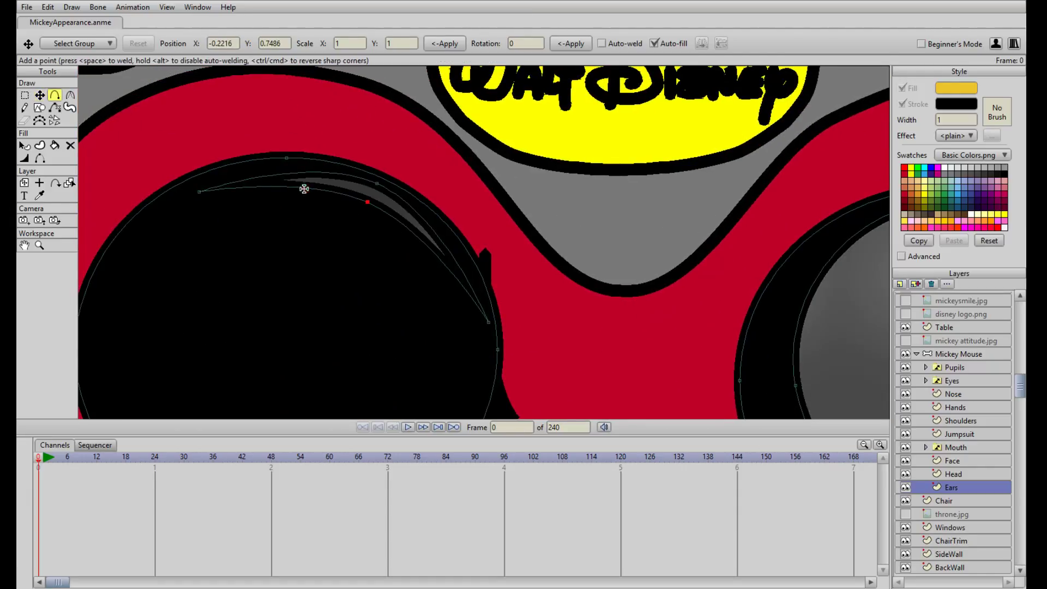
left_click(304, 190)
key("t")
left_click_drag(305, 190, 207, 183)
key("a")
left_click(229, 180)
key("t")
left_click(377, 182)
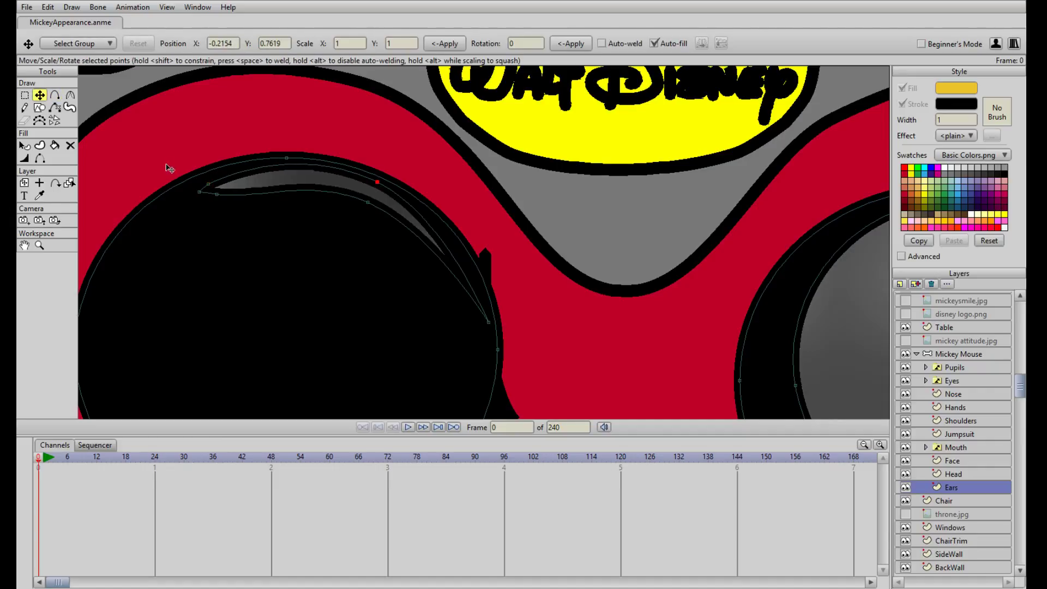
Turn off the stroke on the left ear's crescent highlight
left_click(24, 145)
left_click(313, 186)
left_click(902, 104)
left_click(517, 241)
scroll(561, 250, "down", 5)
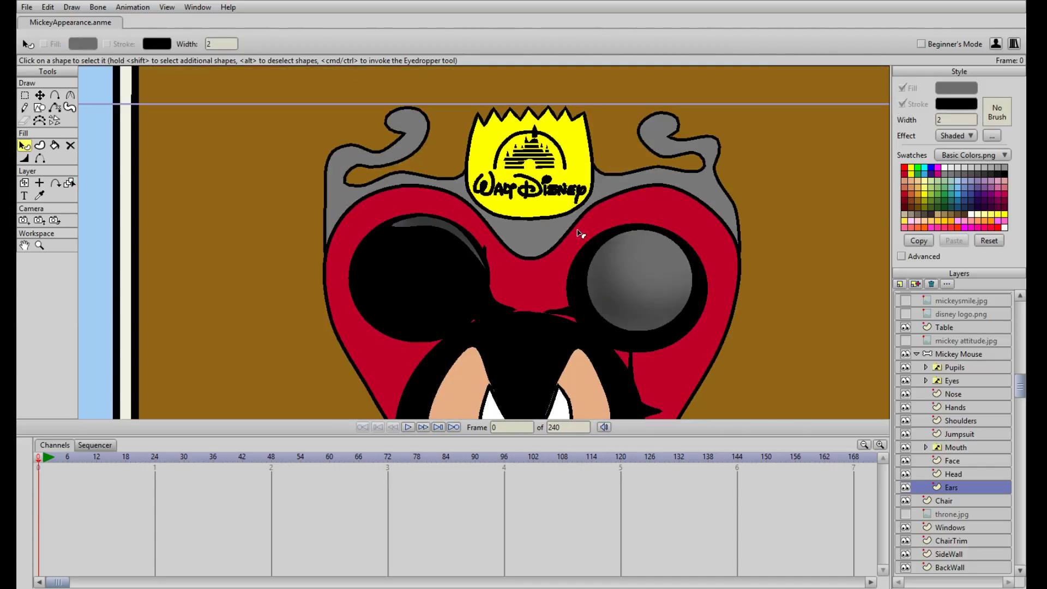
Slim the left ear's crescent highlight by moving its end and edge points closer to the ear's upper rim
scroll(580, 233, "up", 4)
key("t")
left_click_drag(489, 311, 469, 271)
left_click_drag(393, 213, 392, 202)
left_click(274, 199)
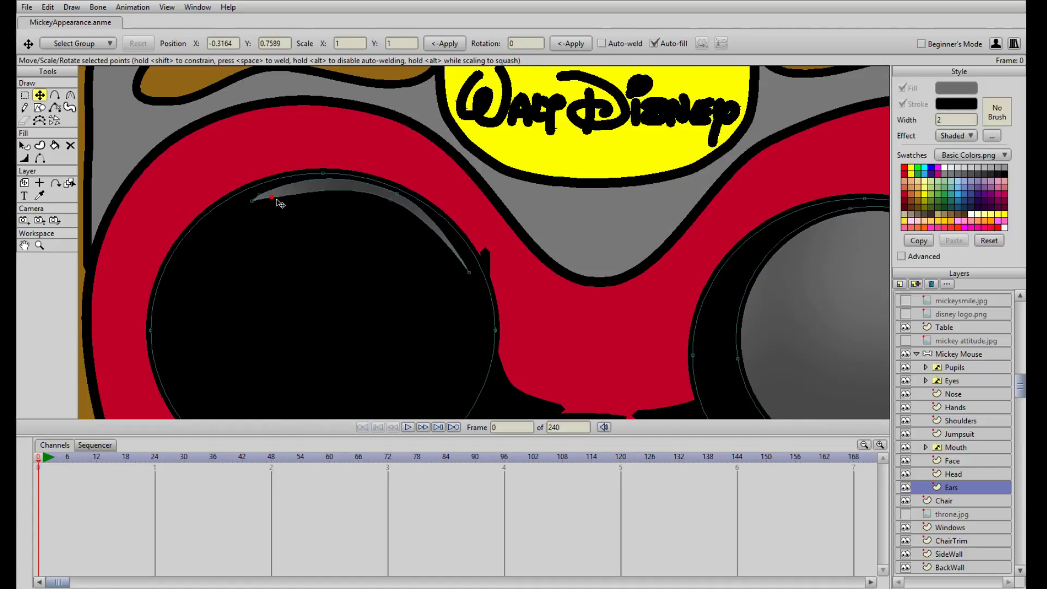
left_click(314, 204)
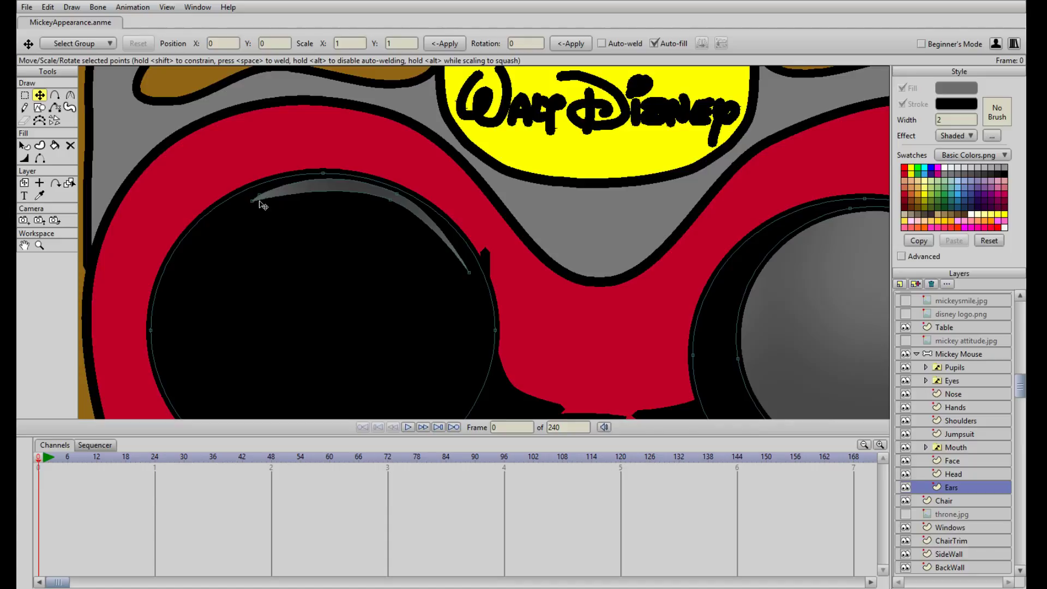
mouse_move(254, 202)
left_mouse_down()
mouse_move(238, 204)
mouse_move(270, 192)
left_mouse_up()
left_click_drag(396, 195, 398, 197)
scroll(446, 251, "down", 4)
left_click_drag(541, 257, 413, 253)
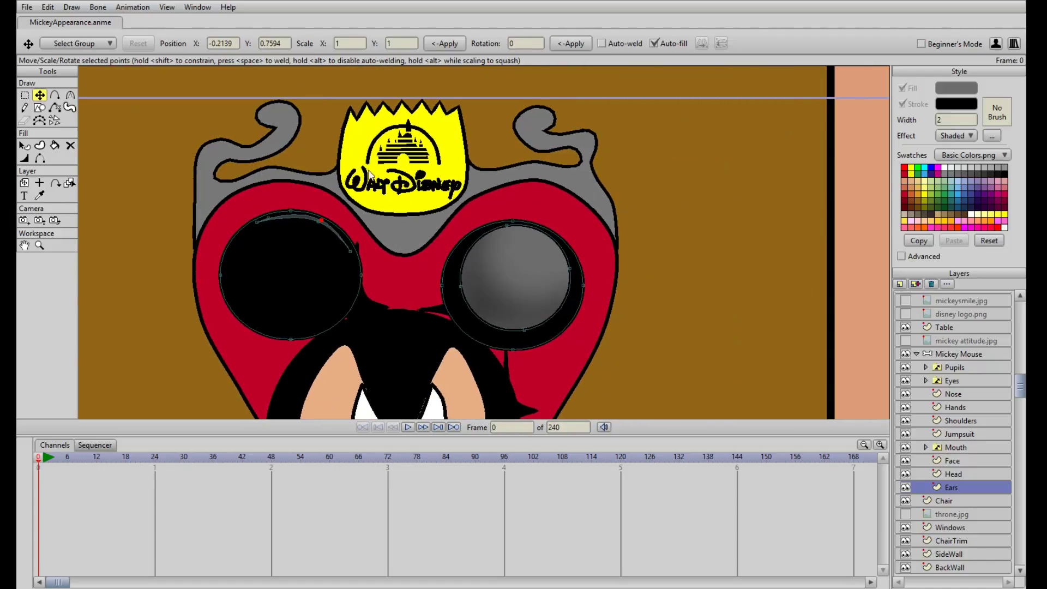
Set the fill effect of the left ear's crescent highlight to plain
scroll(362, 204, "up", 5)
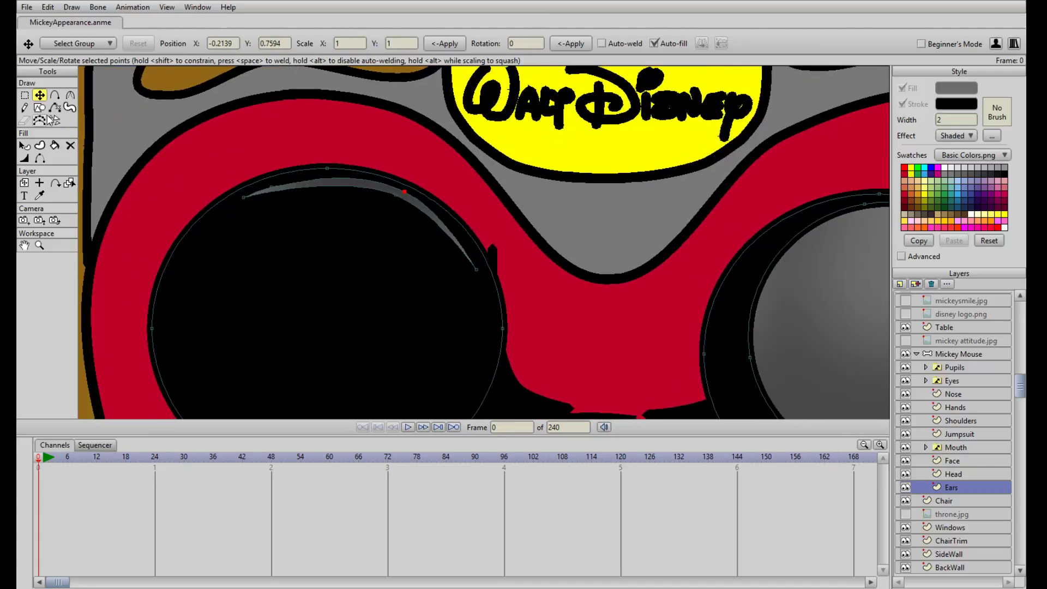
left_click(24, 145)
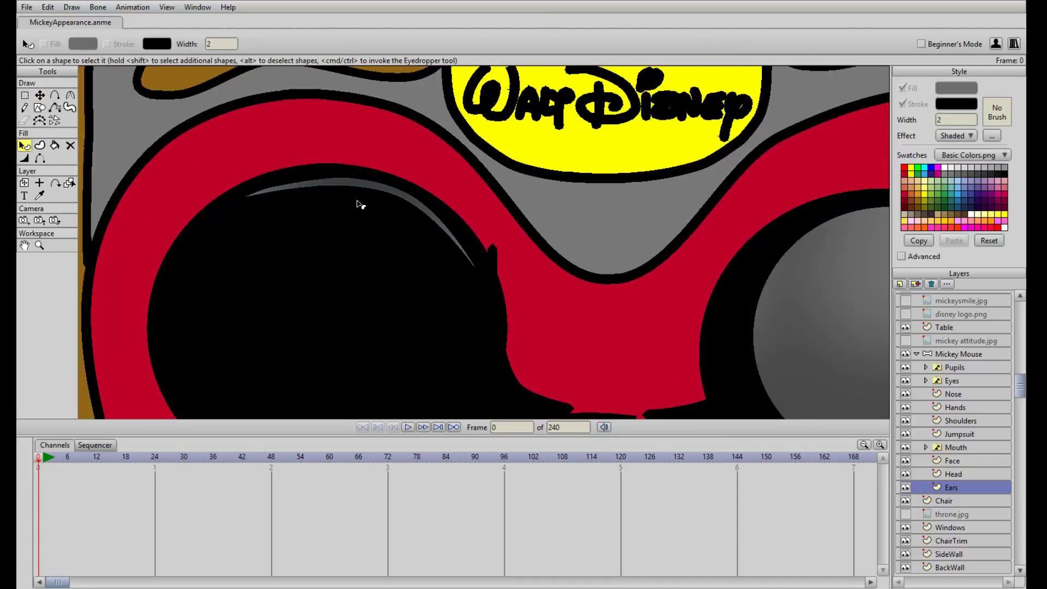
left_click(373, 186)
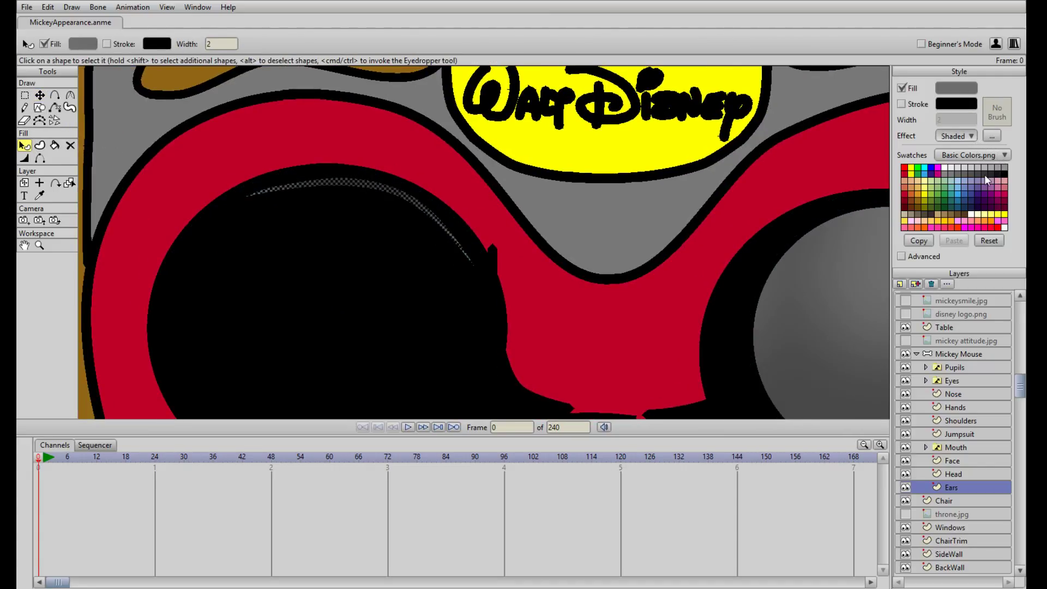
left_click(988, 155)
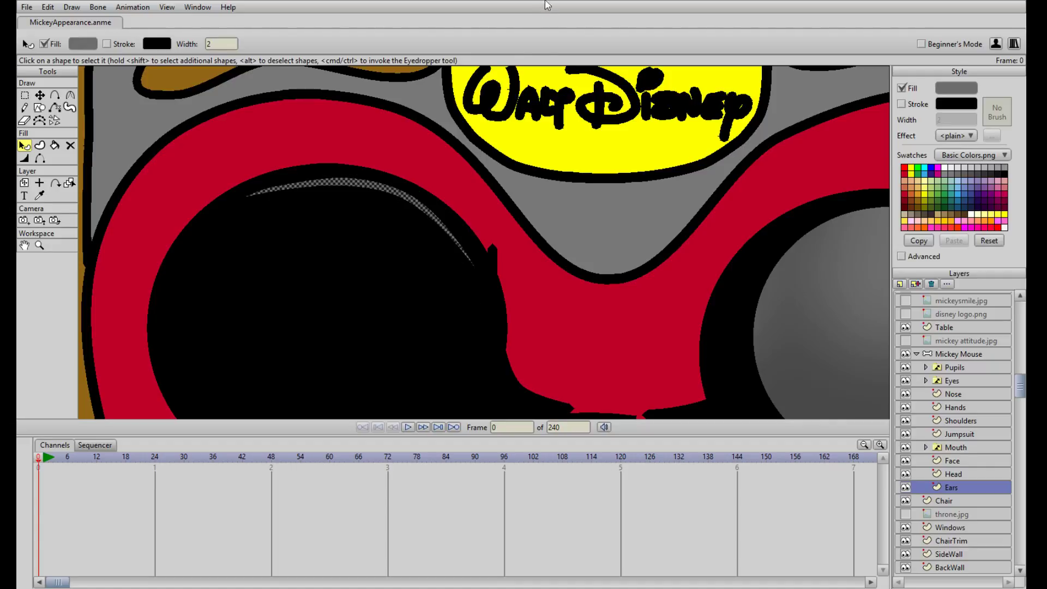
Lengthen and thicken the left ear's crescent, delete the spare point near its left tip and reshape the outer edge
scroll(474, 157, "up", 2)
key("t")
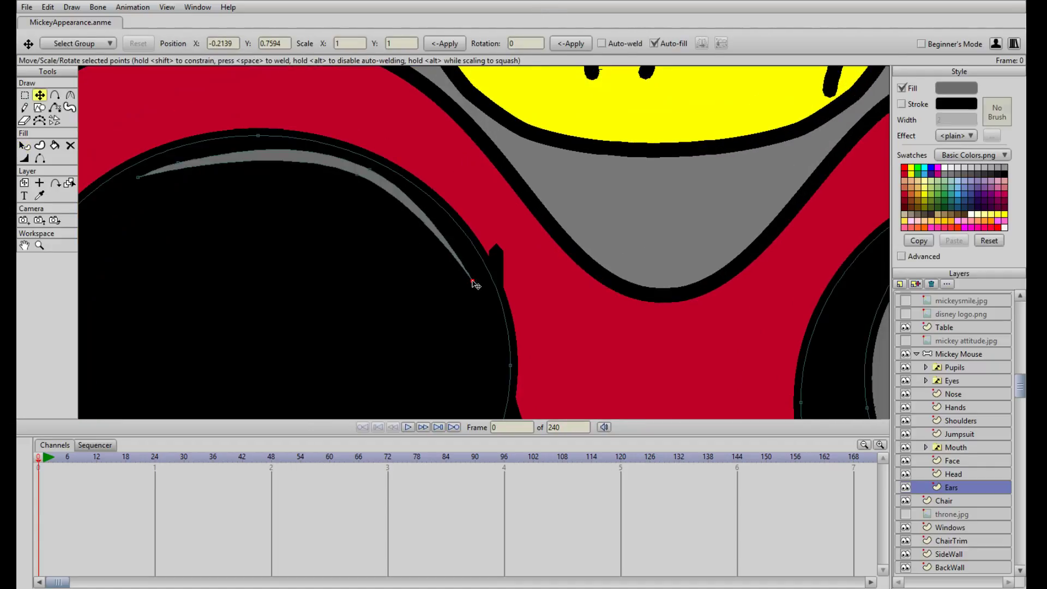
left_click(485, 300)
left_click(358, 180)
mouse_move(357, 182)
left_mouse_down()
mouse_move(357, 193)
mouse_move(373, 173)
left_mouse_up()
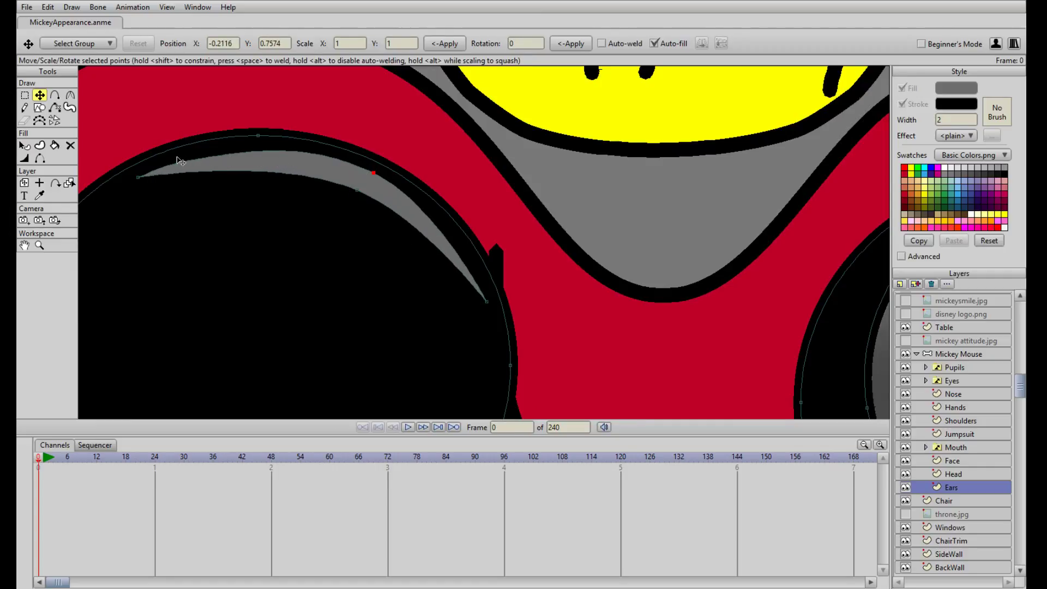
key("Delete")
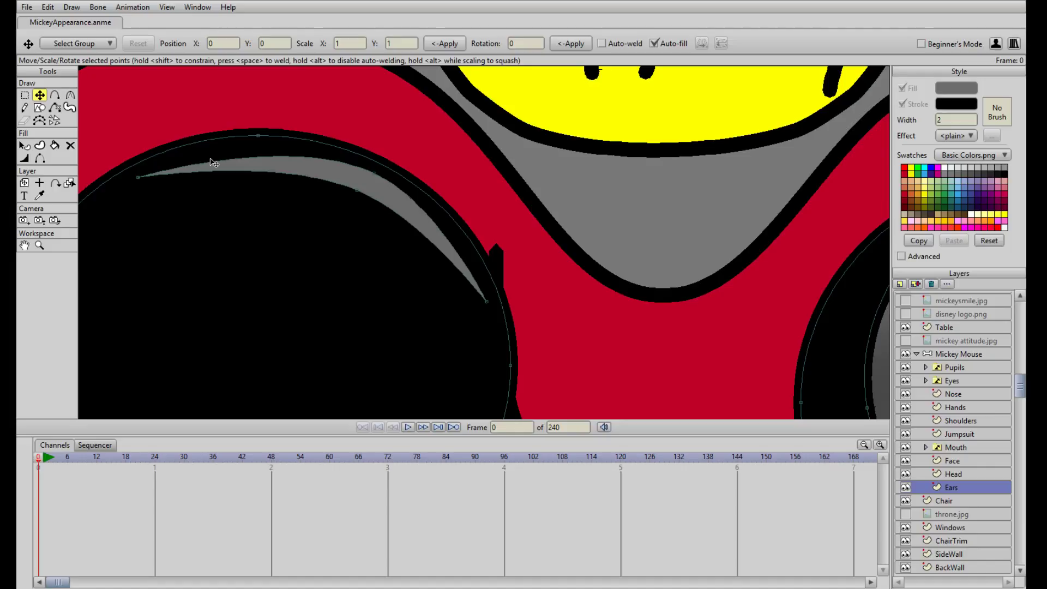
left_click_drag(139, 176, 135, 174)
left_click(374, 173)
left_click_drag(374, 174, 216, 149)
key("s")
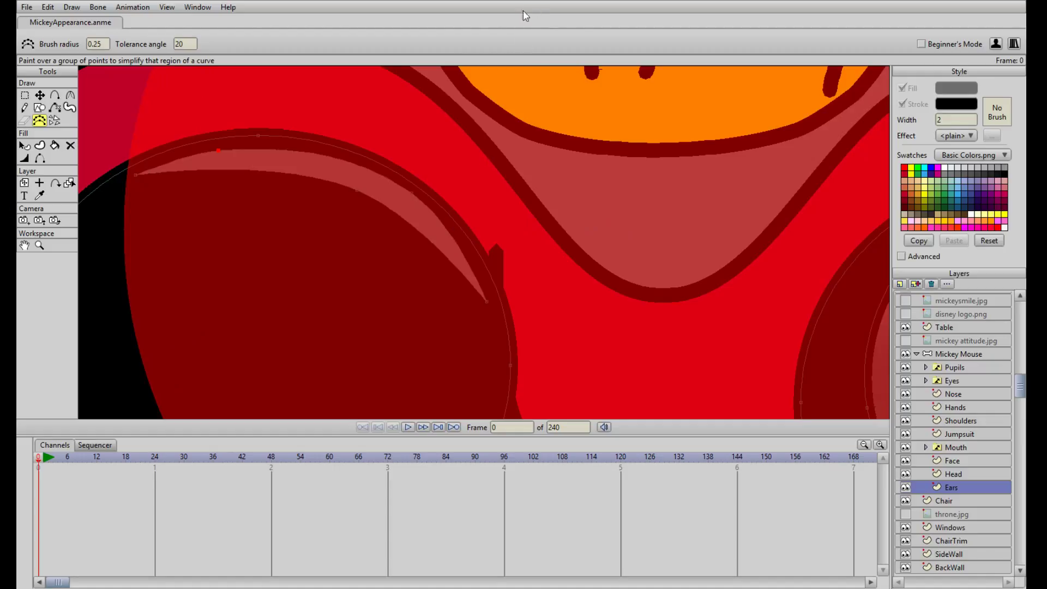
scroll(439, 262, "down", 3)
key("t")
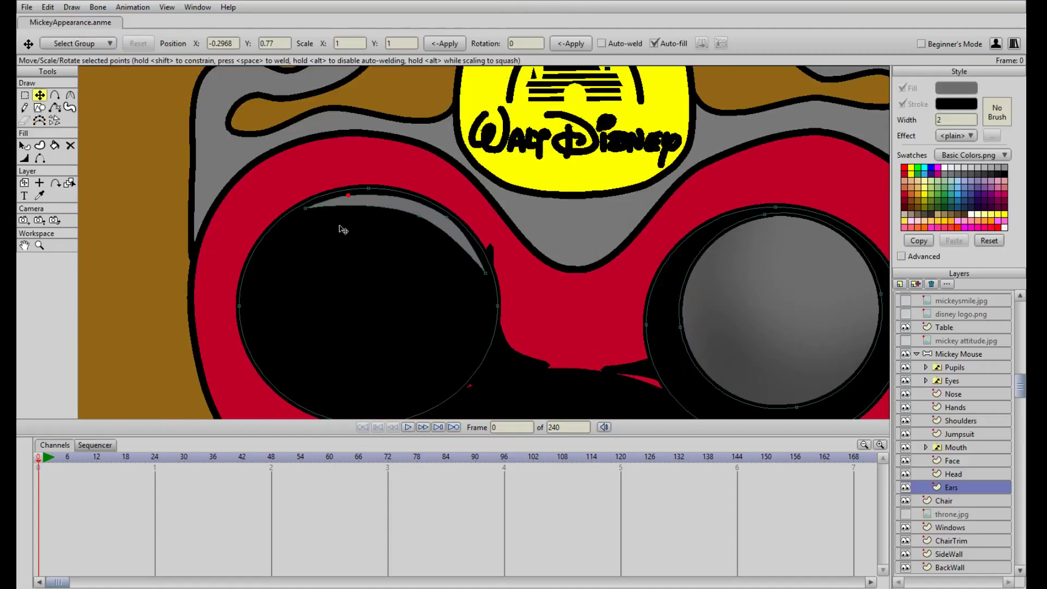
Delete the grey inner circle from the right ear
scroll(480, 260, "down", 3)
left_click(469, 237)
scroll(477, 254, "up", 2)
left_click(697, 289)
double_click(696, 289)
key("Delete")
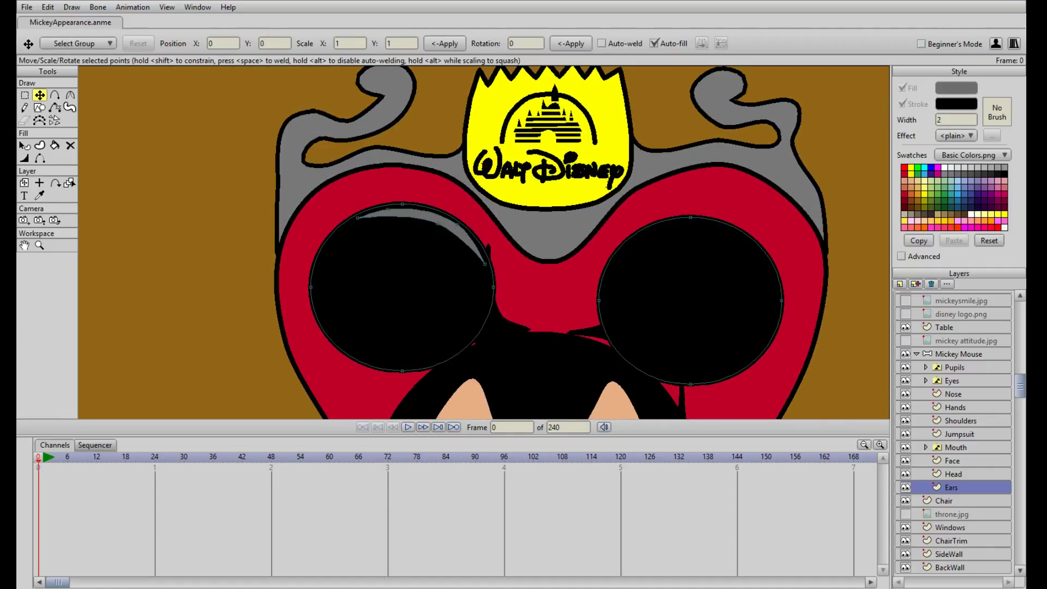
Copy the left ear's crescent highlight onto the right ear and align it along the upper rim
double_click(462, 229)
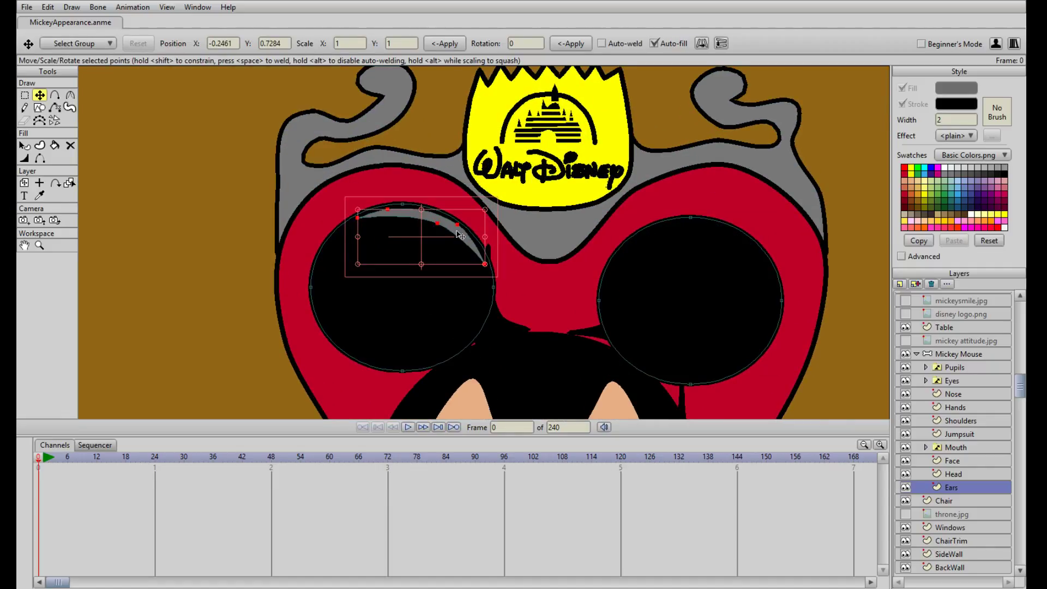
left_click_drag(461, 230, 743, 217)
scroll(747, 246, "up", 2)
left_click_drag(661, 214, 667, 213)
scroll(653, 222, "down", 5)
scroll(586, 301, "up", 2)
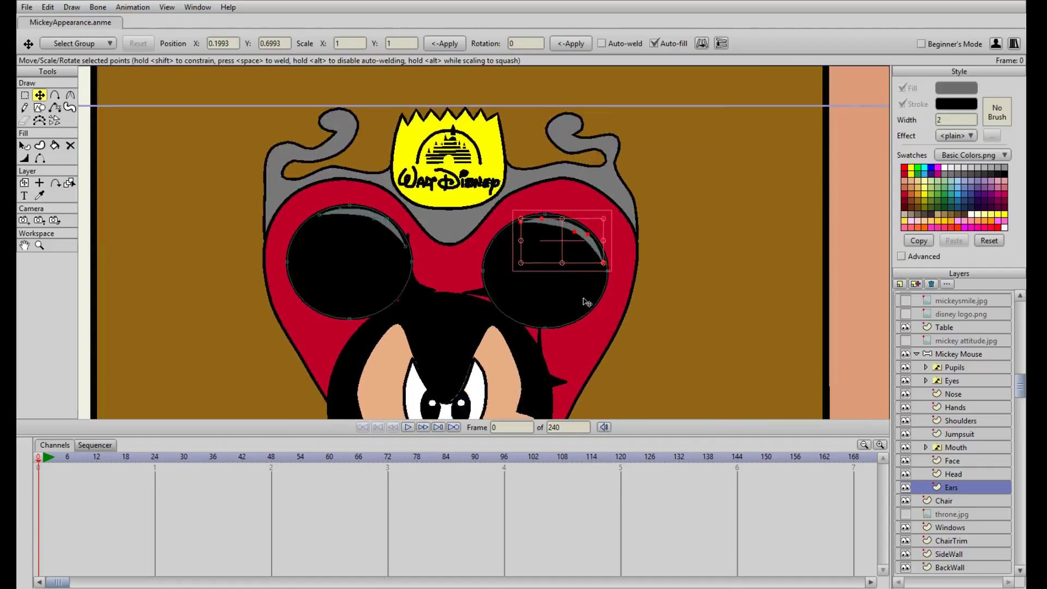
scroll(587, 300, "up", 4)
left_click_drag(545, 224, 556, 206)
scroll(557, 207, "down", 4)
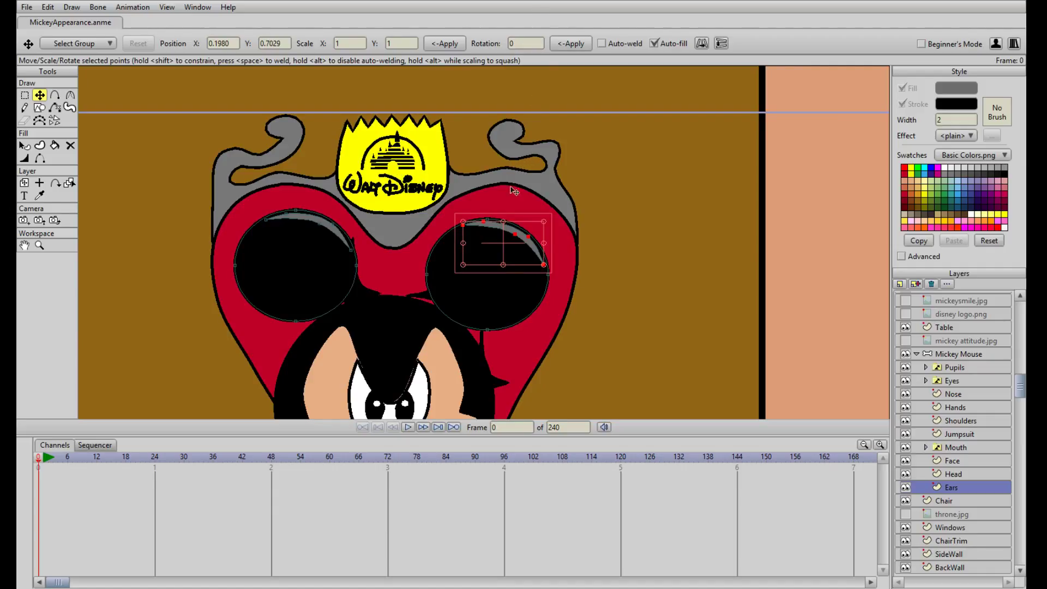
Adjust the inner-edge point of the crescent highlight on each ear
scroll(517, 205, "up", 3)
left_click(538, 229)
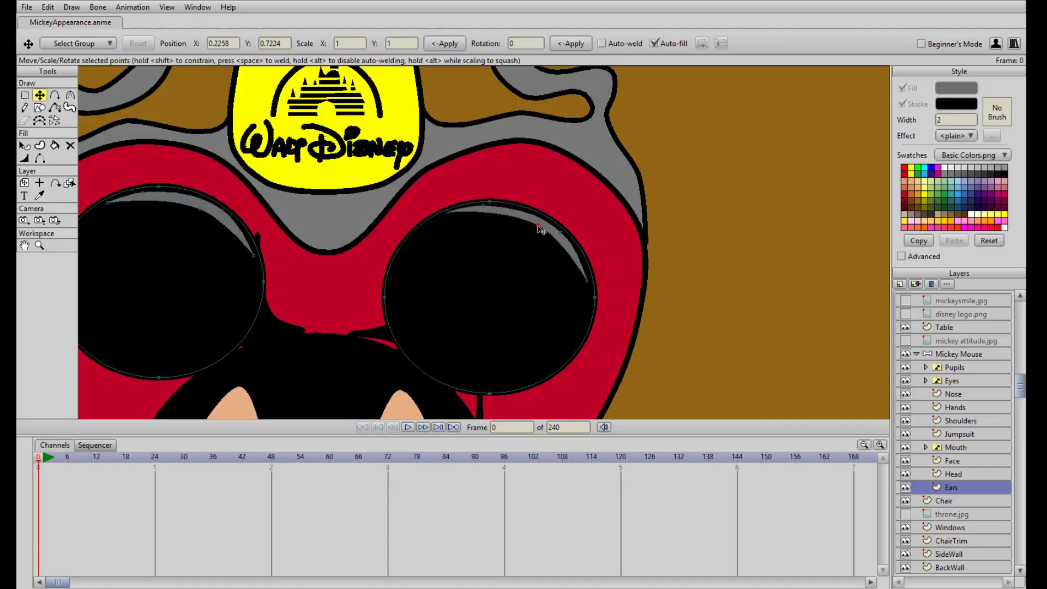
left_click(199, 210)
scroll(538, 292, "down", 5)
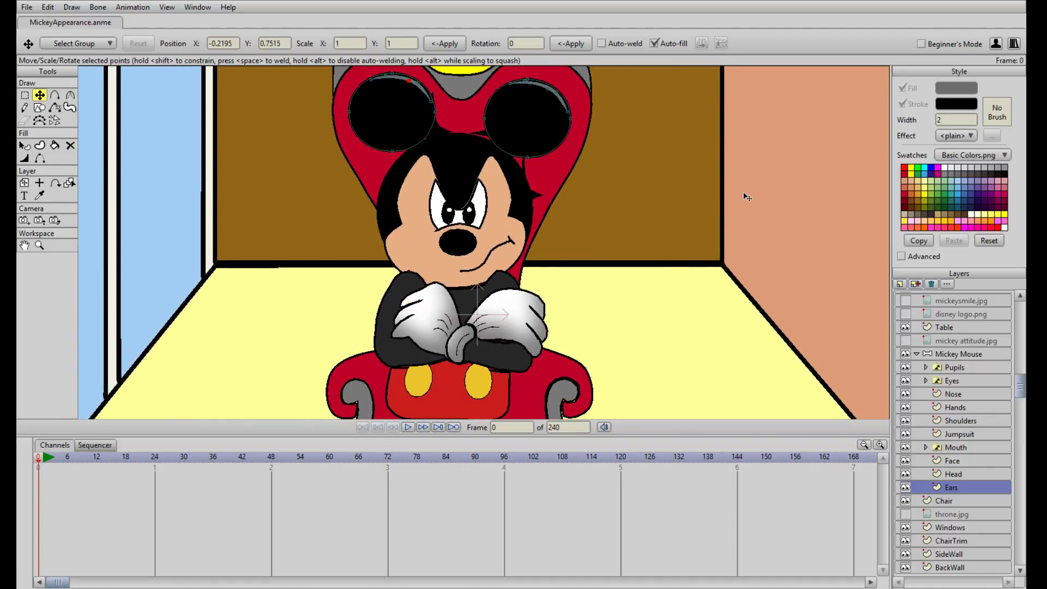
scroll(542, 247, "down", 5)
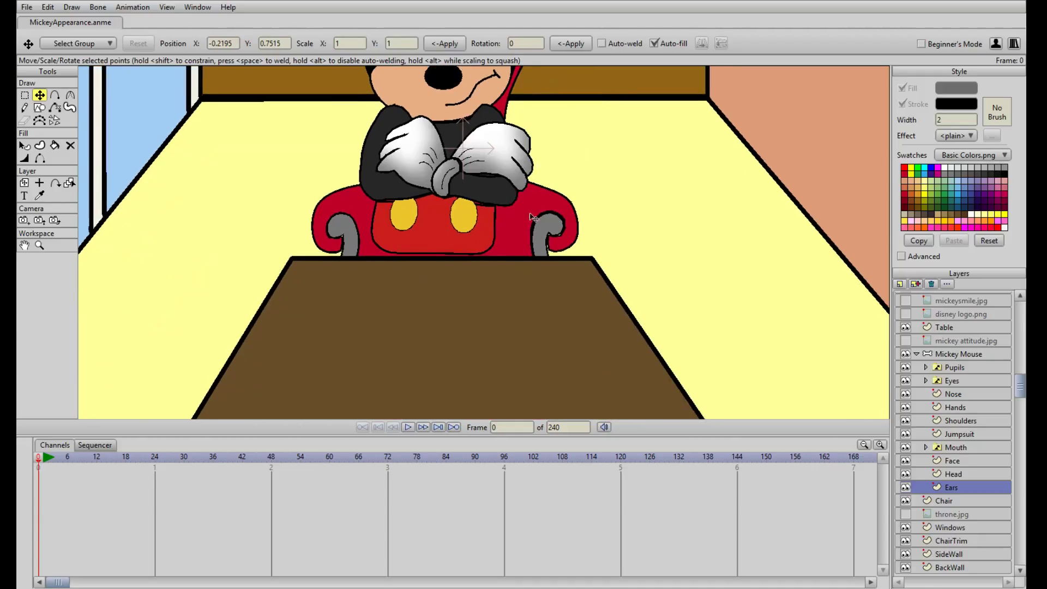
scroll(533, 223, "up", 3)
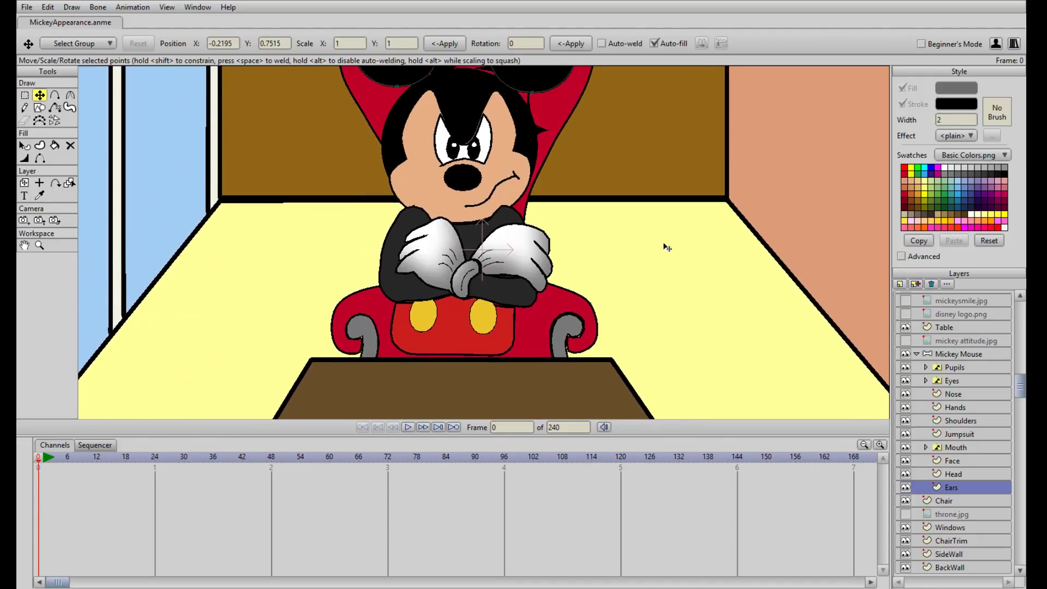
Collapse the Mickey Mouse group and try transforming the whole layer, undoing the last change
left_click(918, 356)
scroll(568, 273, "down", 3)
scroll(567, 273, "up", 1)
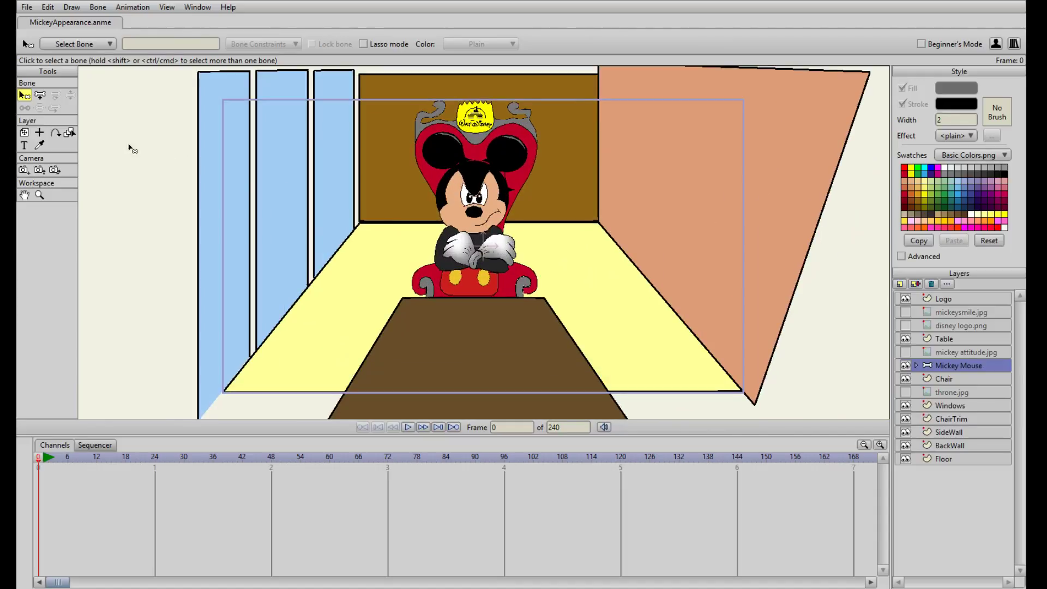
key("m")
key("ctrl+z")
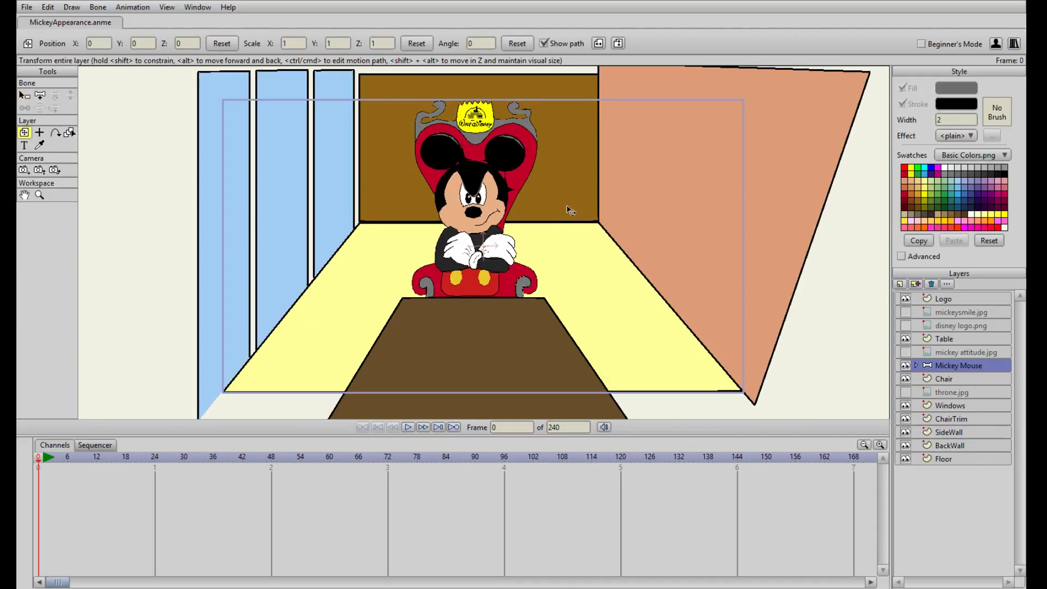
Shift the whole Mickey Mouse layer to about X 0.037, Y 0.008 and rotate it to about 2.19 degrees
left_click_drag(567, 205, 567, 205)
left_click_drag(458, 208, 469, 211)
Move the bottom points of the Jumpsuit layer down to about Y -0.385, behind the table's far edge
scroll(698, 153, "up", 3)
scroll(701, 153, "down", 2)
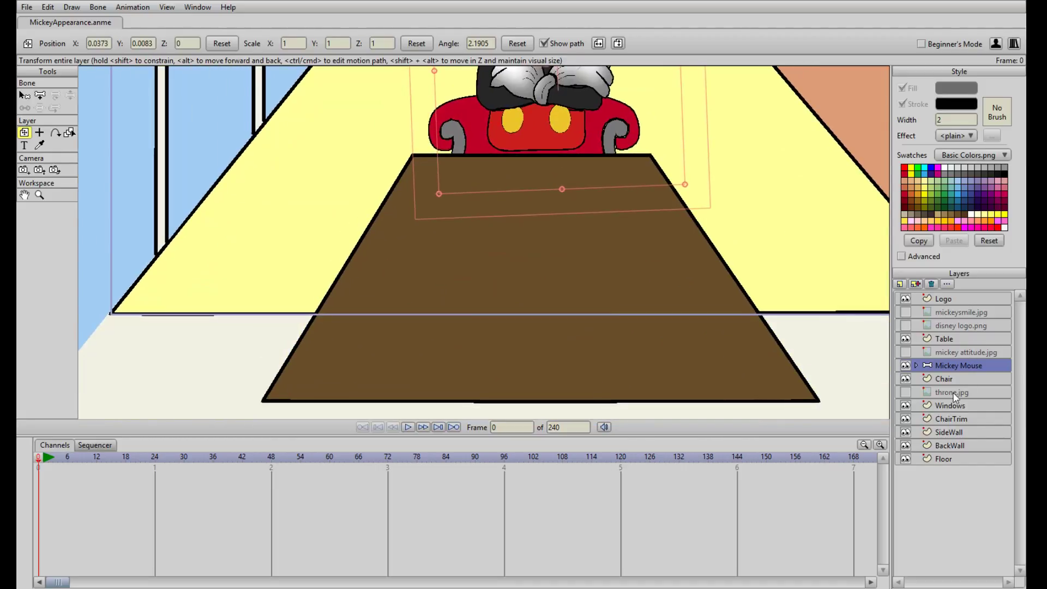
left_click(916, 366)
left_click(959, 446)
scroll(550, 200, "up", 4)
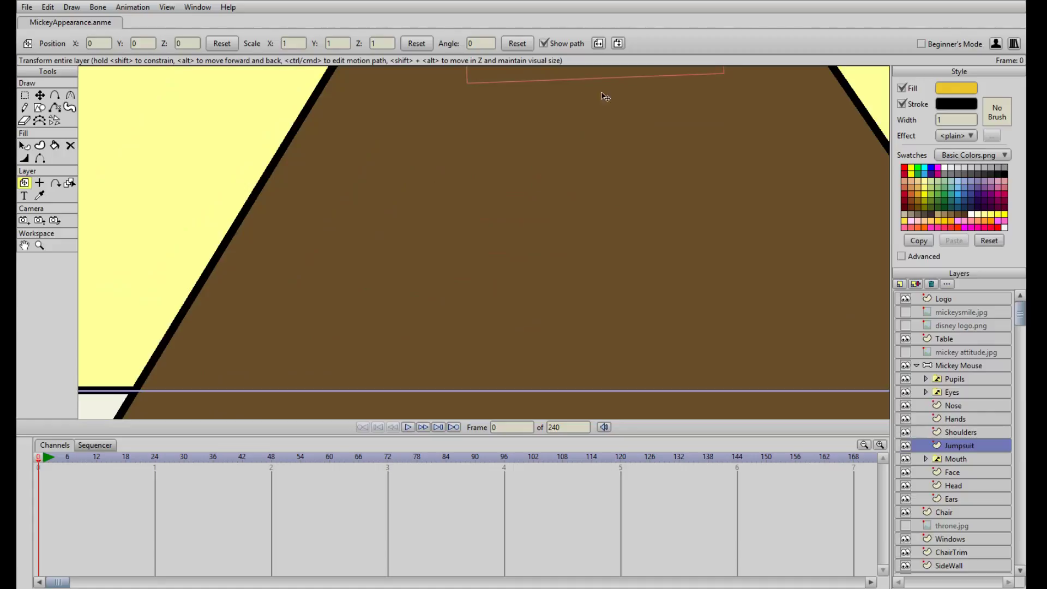
left_click_drag(603, 96, 454, 348)
key("g")
left_click_drag(309, 334, 563, 285)
key("t")
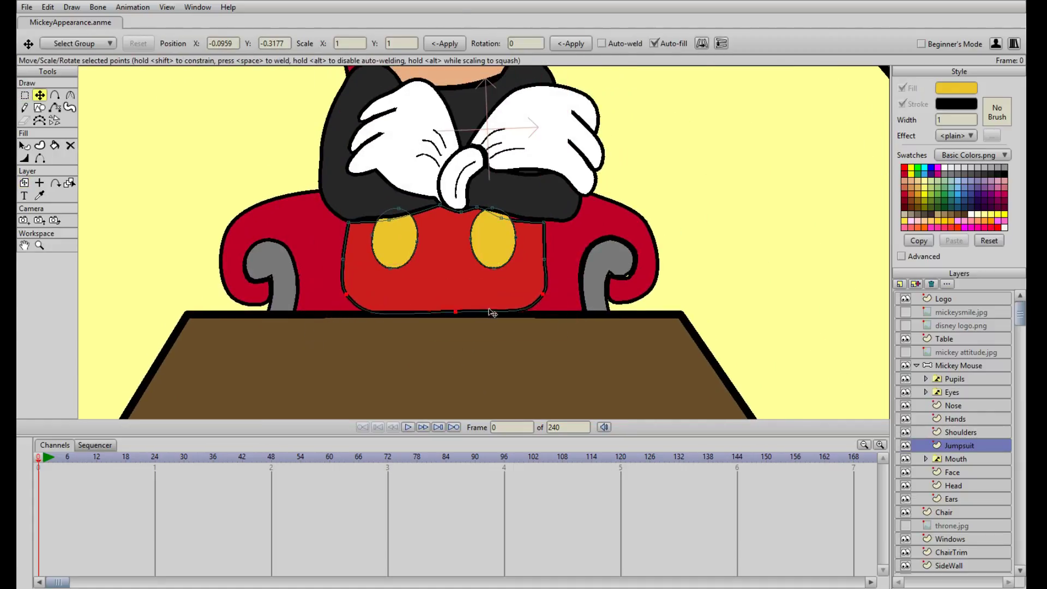
left_click_drag(491, 311, 490, 337)
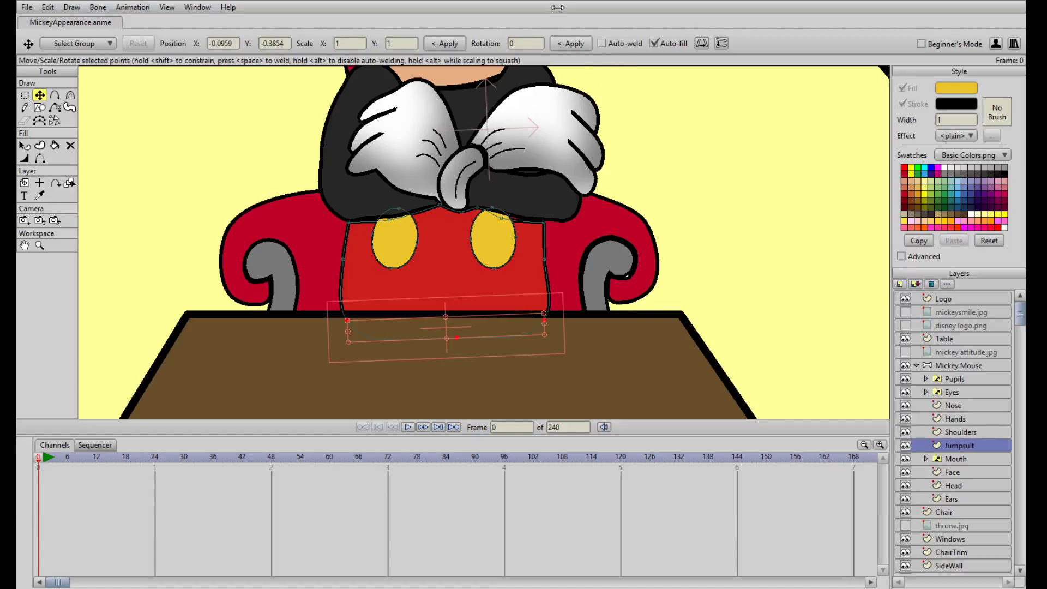
Move the whole table shape slightly up toward the throne, to about Y -0.816
scroll(665, 264, "down", 6)
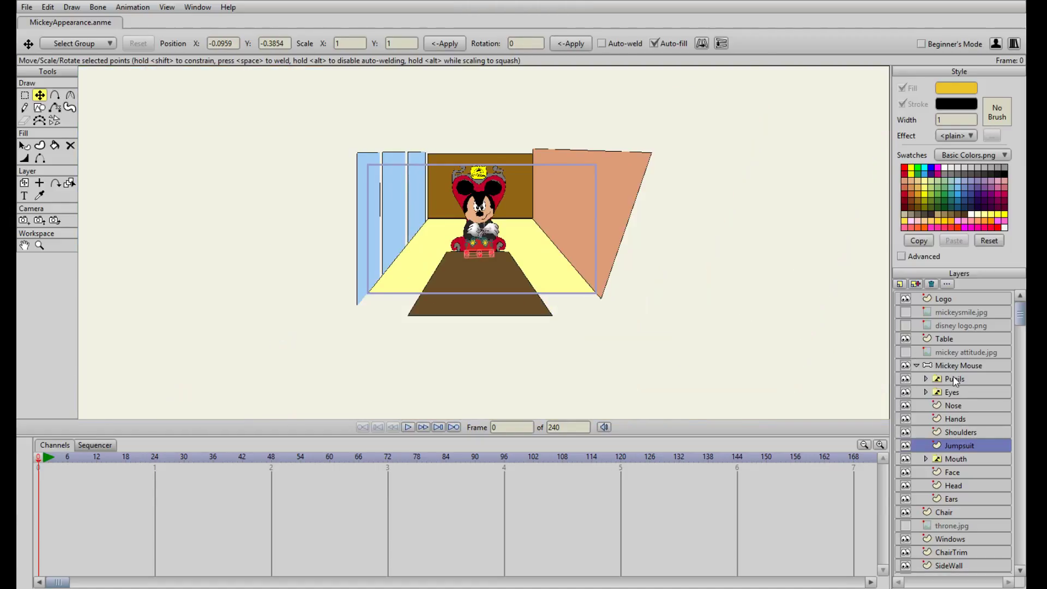
left_click(941, 338)
left_click_drag(485, 279, 484, 277)
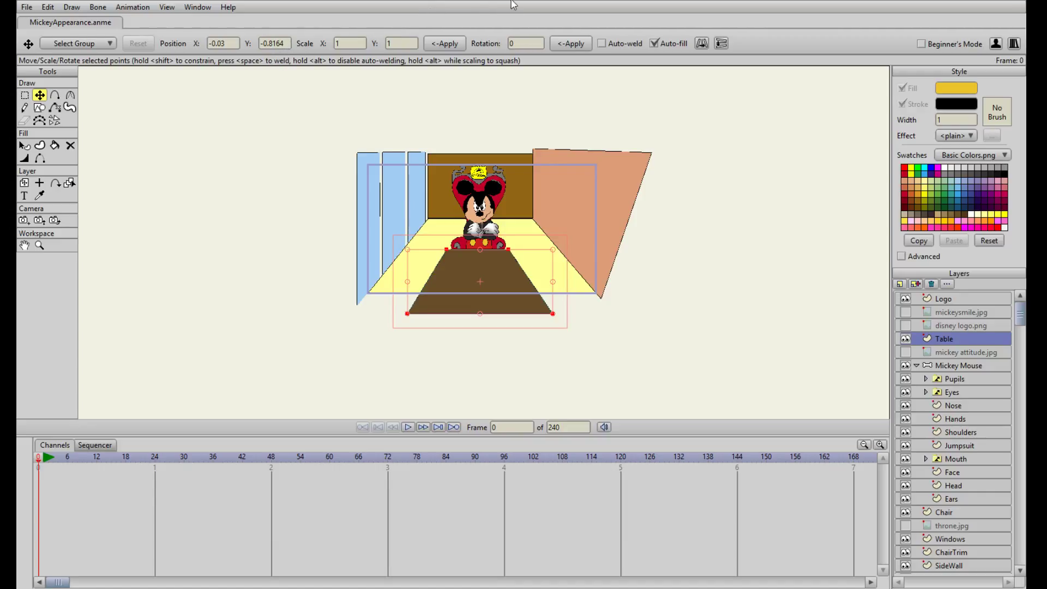
scroll(529, 150, "up", 3)
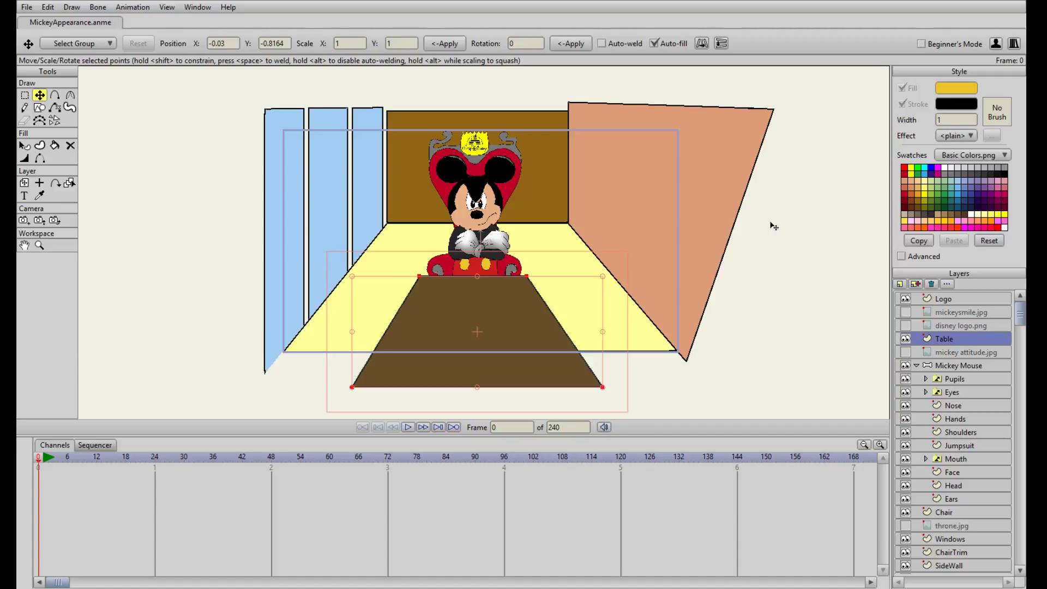
scroll(445, 292, "up", 1)
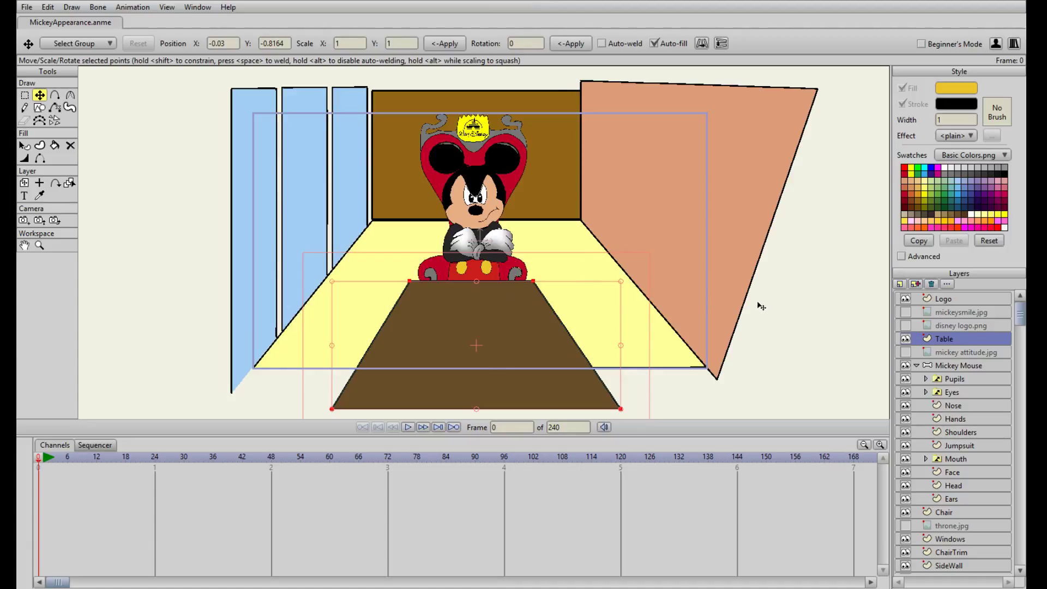
scroll(760, 307, "down", 2)
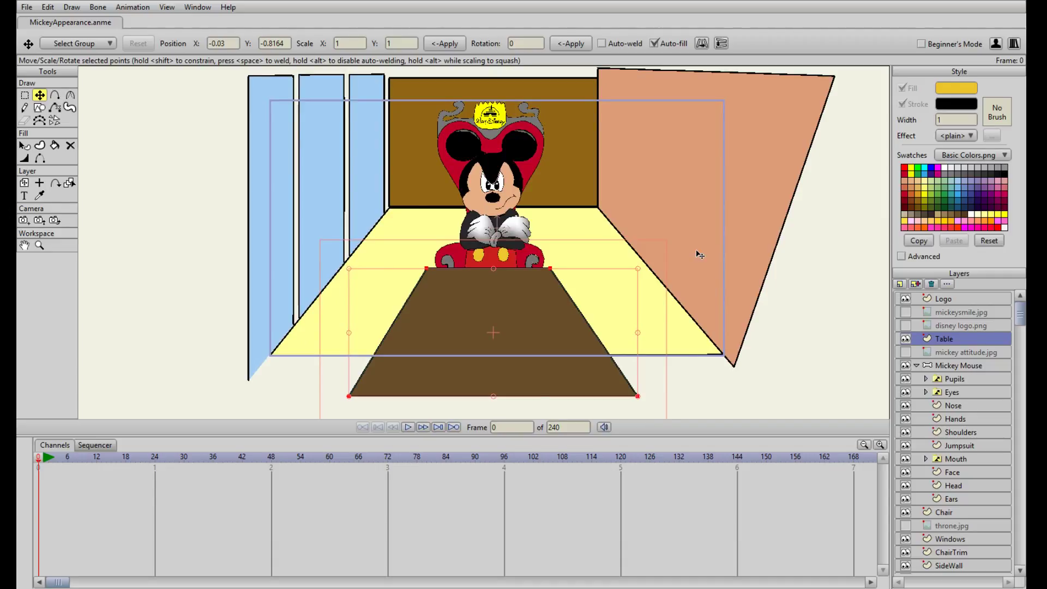
left_click_drag(683, 247, 640, 224)
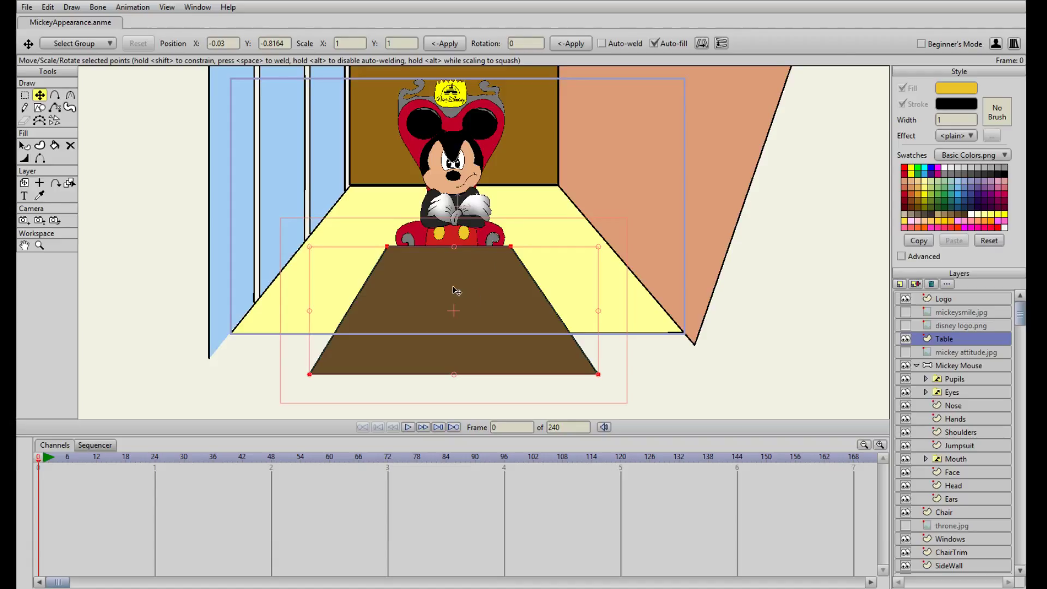
scroll(457, 291, "up", 2)
scroll(453, 287, "up", 2)
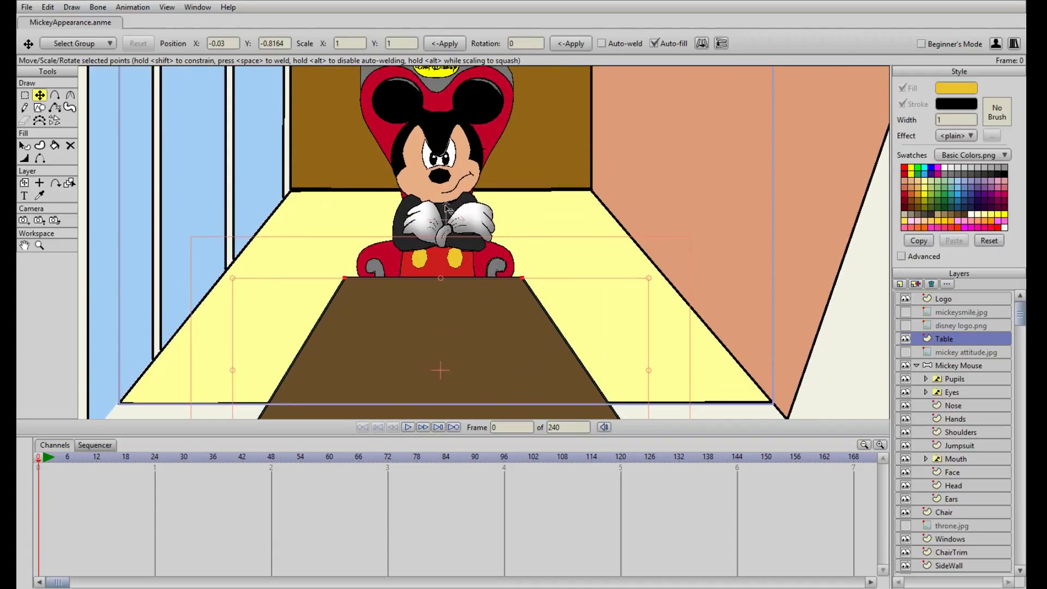